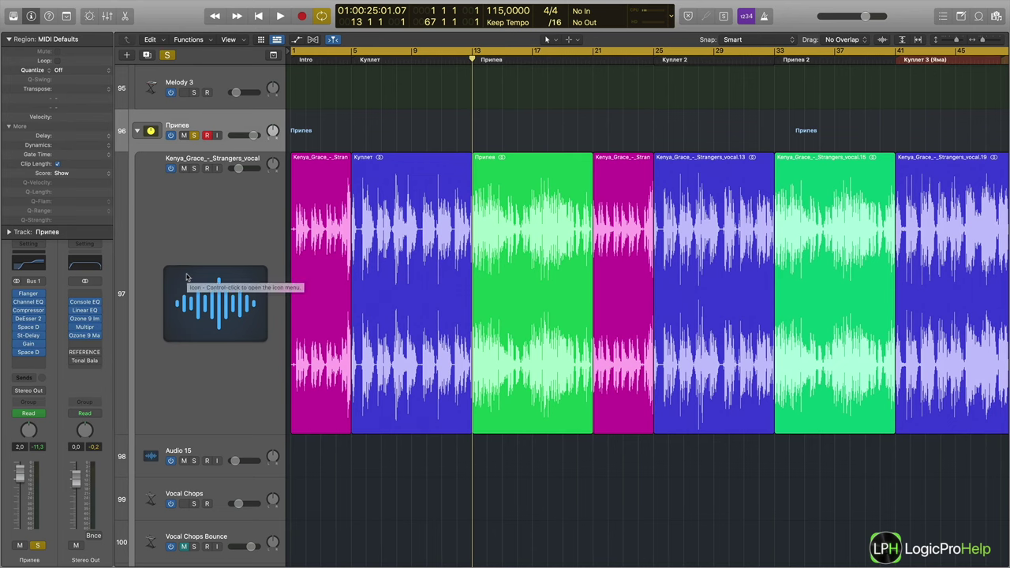
- Bypass all insert effects on the Припев channel strip, play the dry chorus vocal, and return the playhead to bar 13
drag(19, 295, 16, 355)
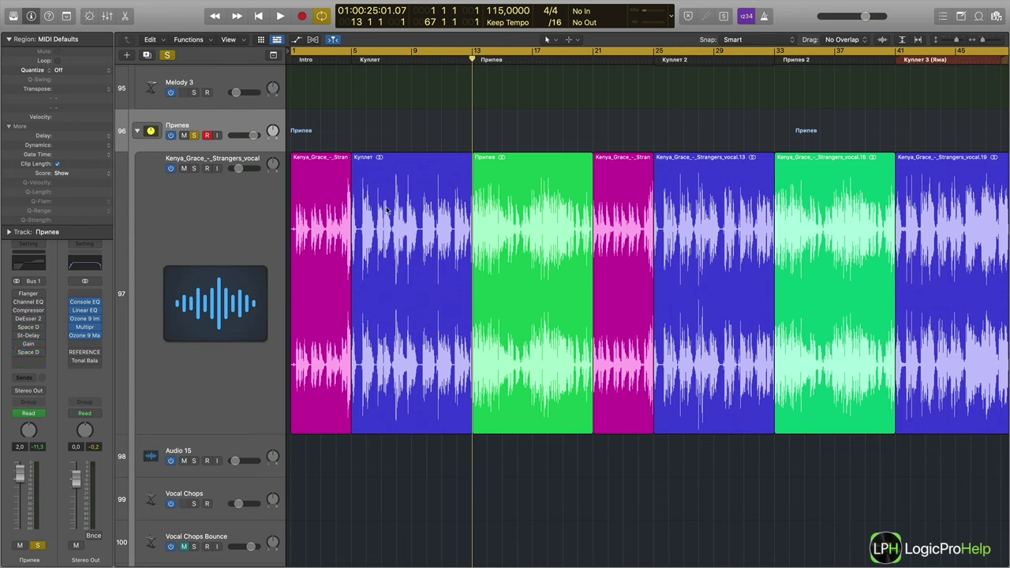
key(space)
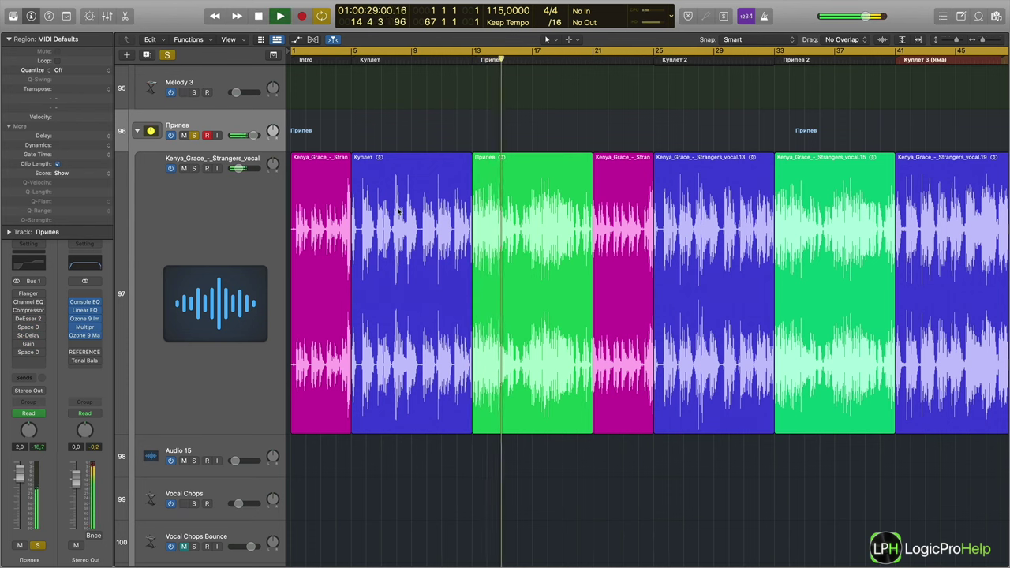
key(space)
click(473, 61)
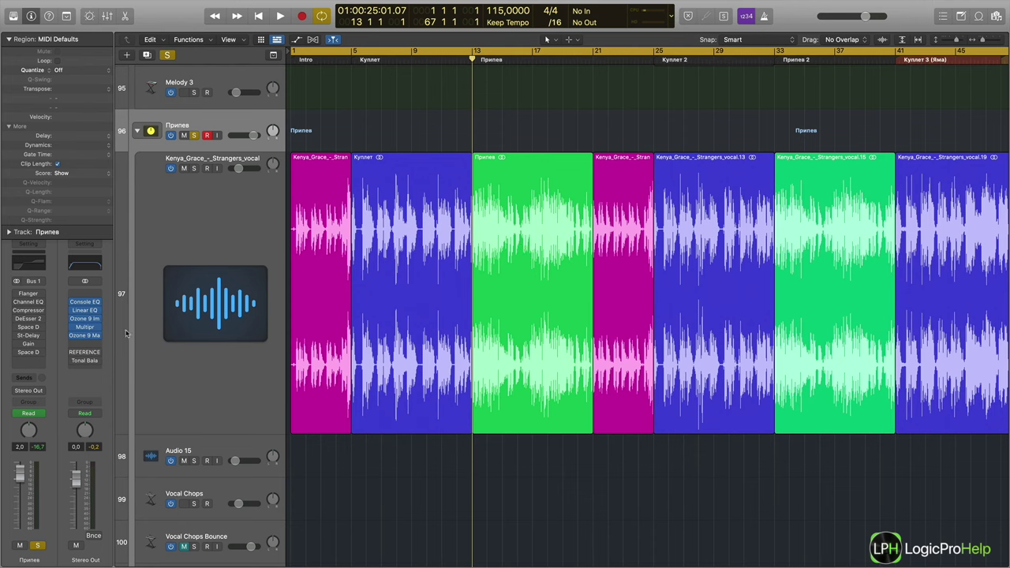
- Switch on and open the Flanger on the Припев channel strip and display its Mix automation on the track
click(30, 297)
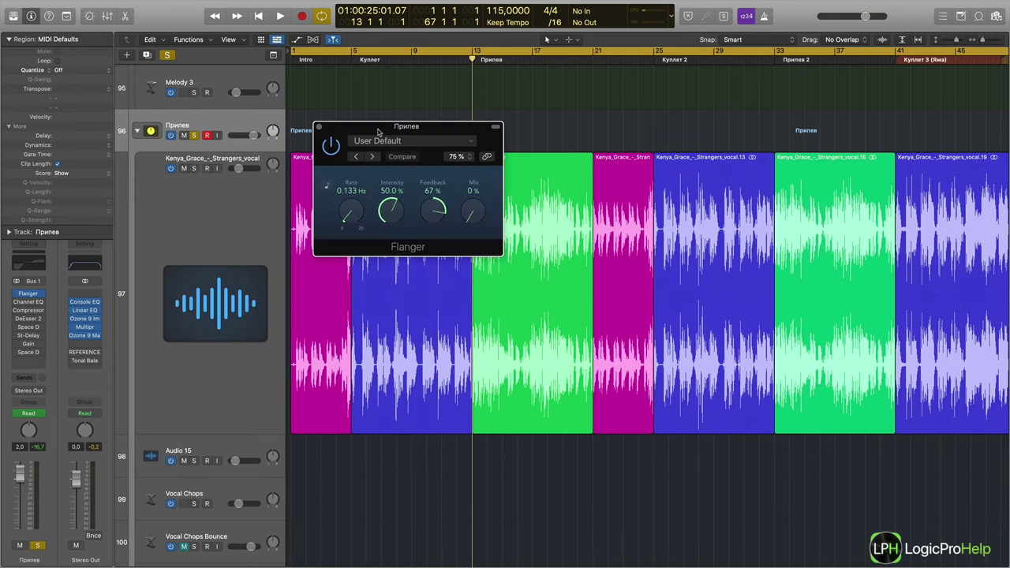
drag(324, 183, 328, 335)
click(241, 121)
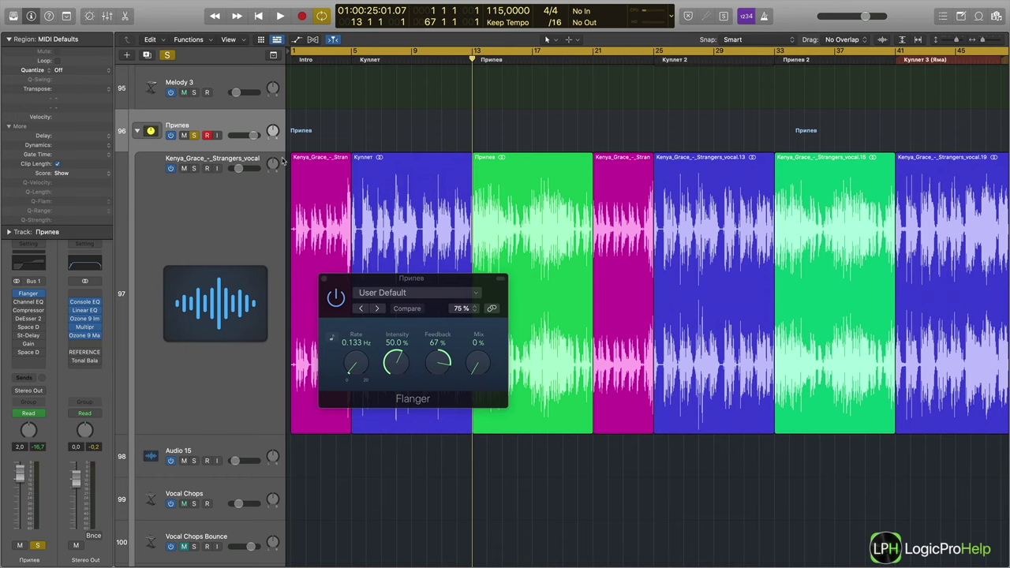
key(a)
click(241, 144)
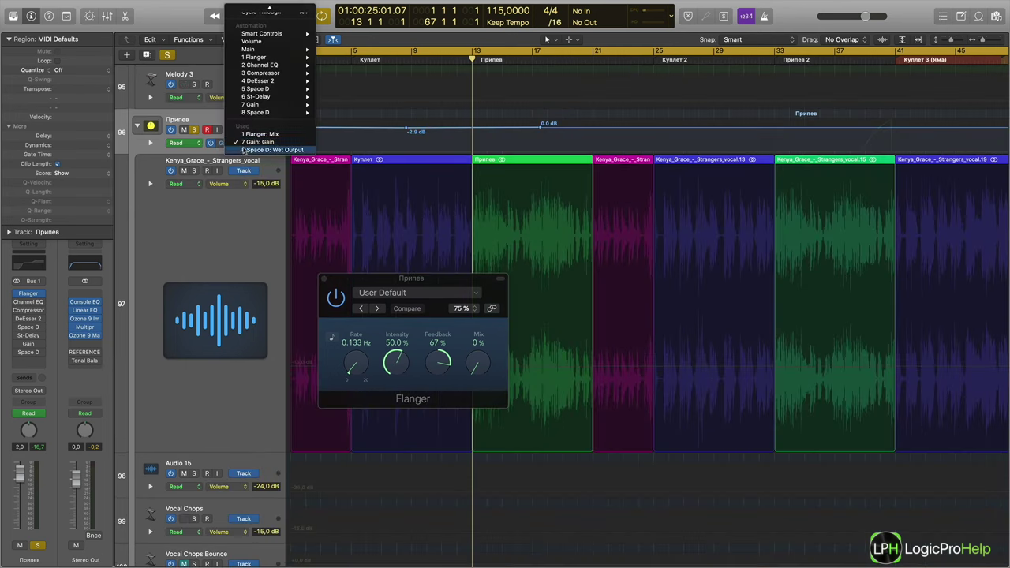
click(261, 134)
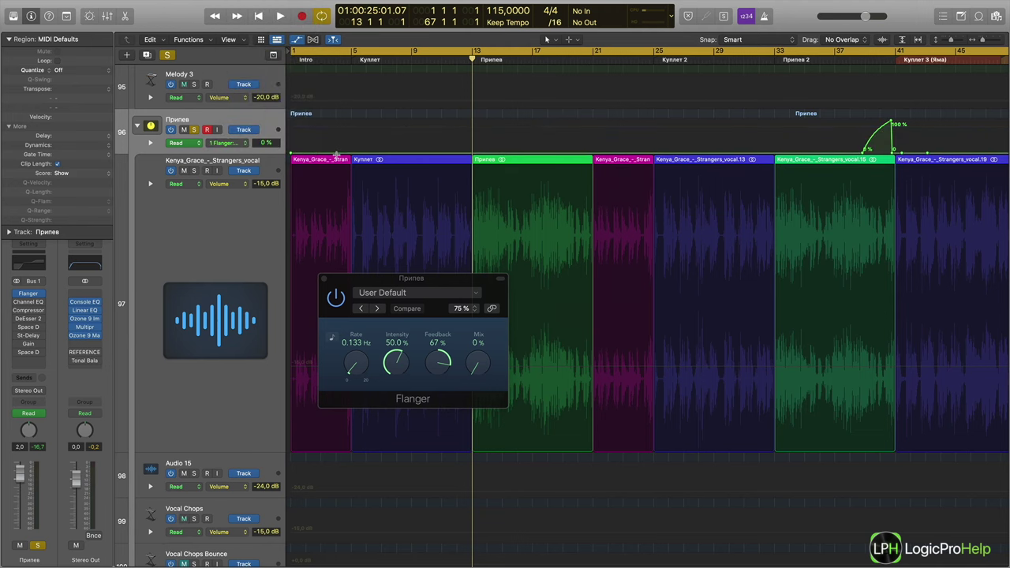
- Play the Flanger Mix automation rise from about bar 39 and return the playhead to the first Припев marker
key(super+Left)
click(711, 53)
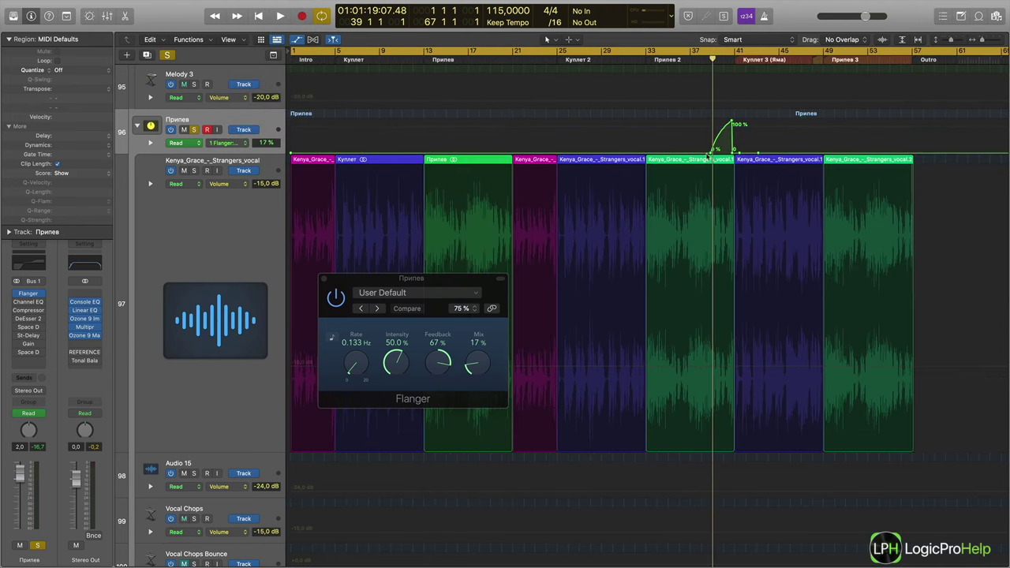
key(space)
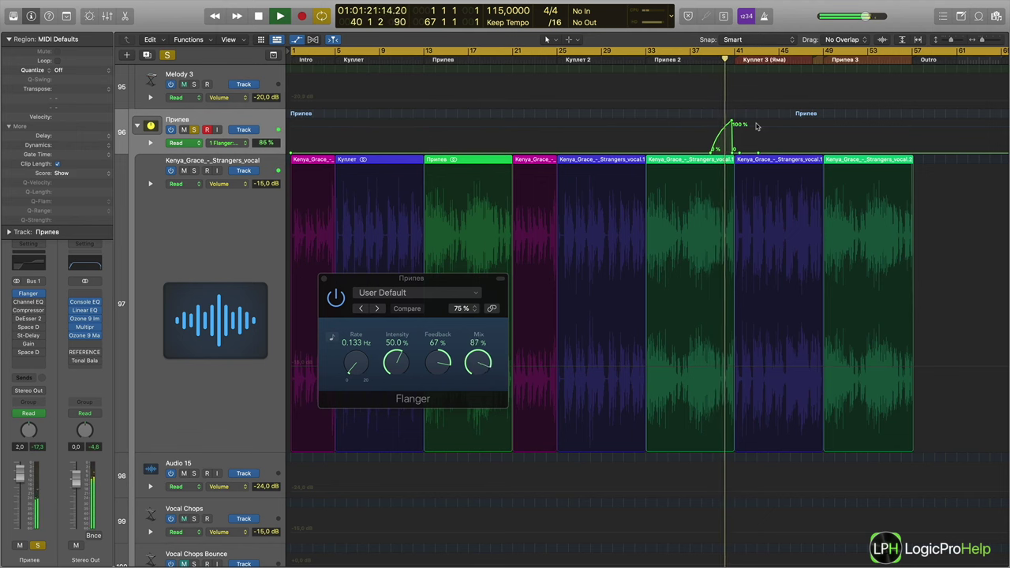
key(space)
click(424, 60)
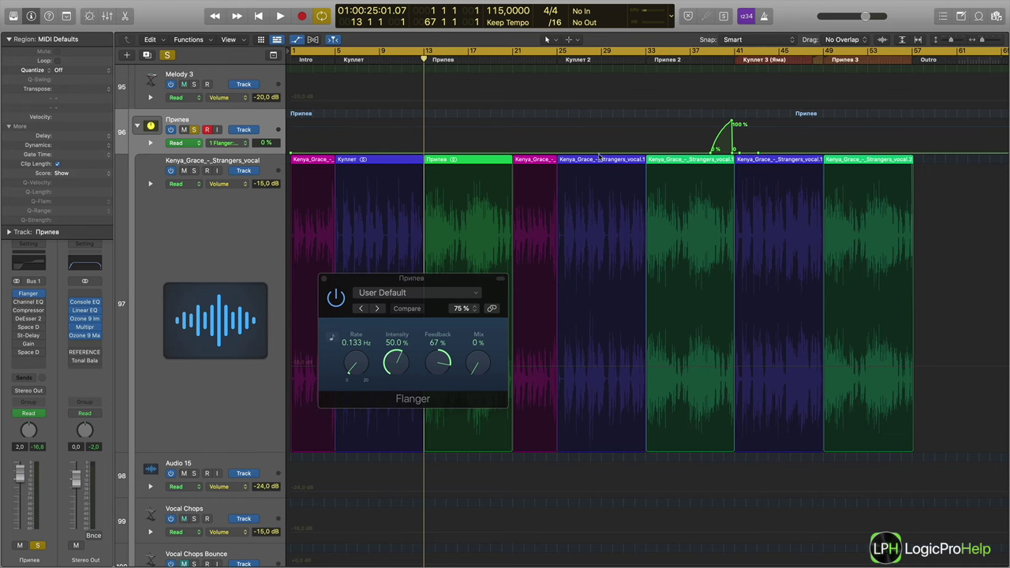
- Switch on the Припев Channel EQ with only its window open, hide the automation, and audition the first chorus
click(17, 302)
click(29, 303)
drag(518, 134, 512, 231)
click(323, 278)
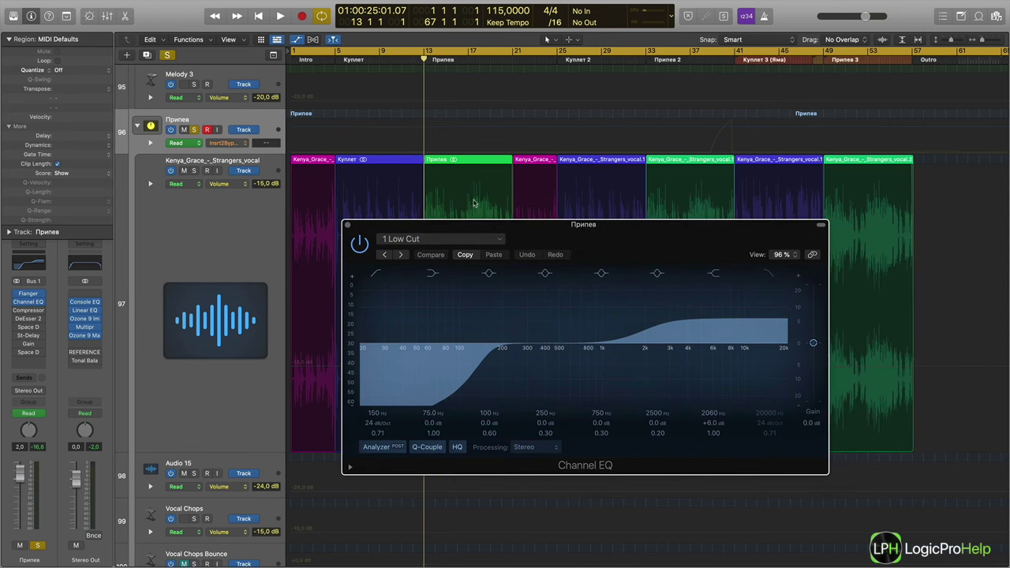
key(a)
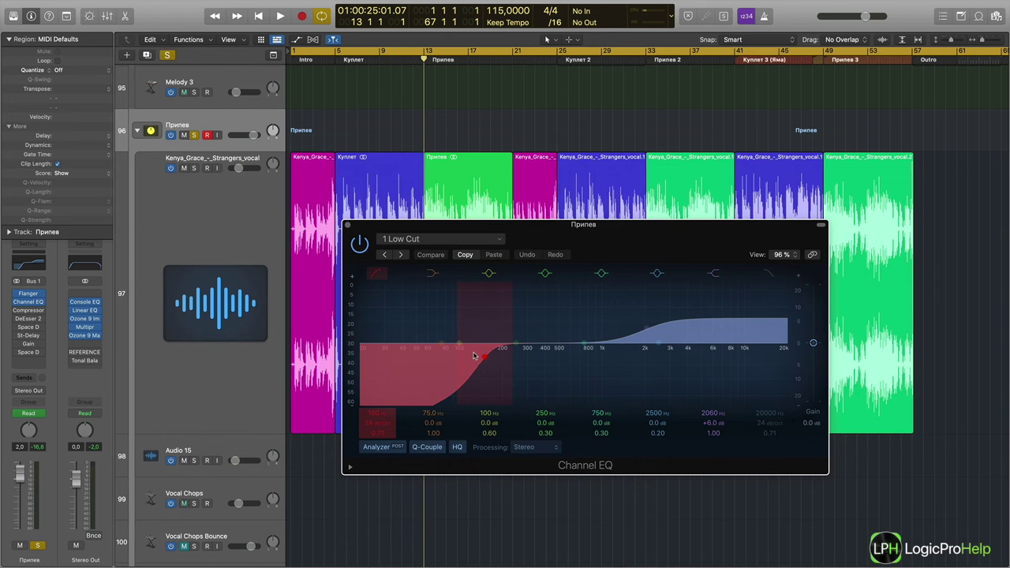
key(space)
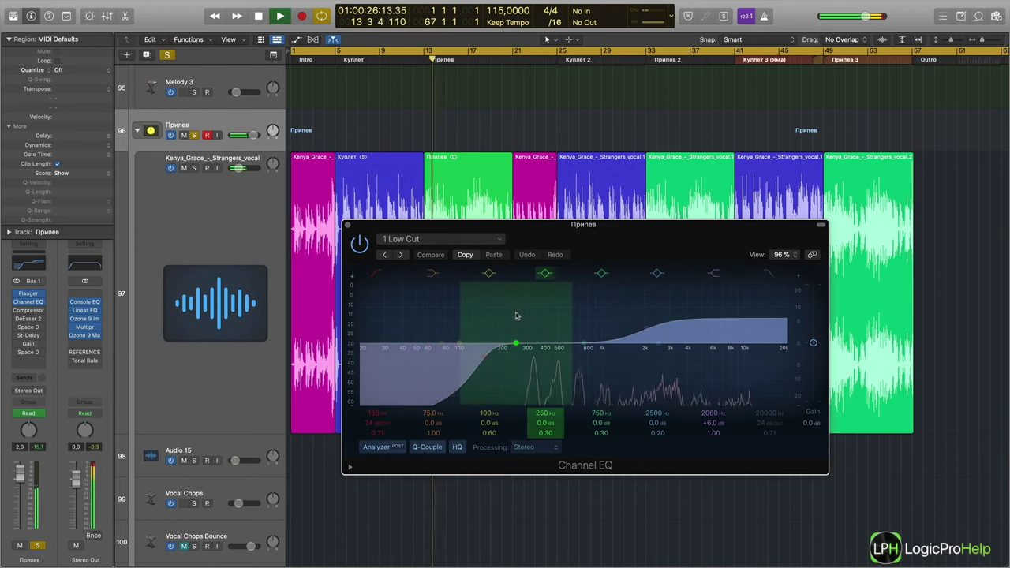
key(space)
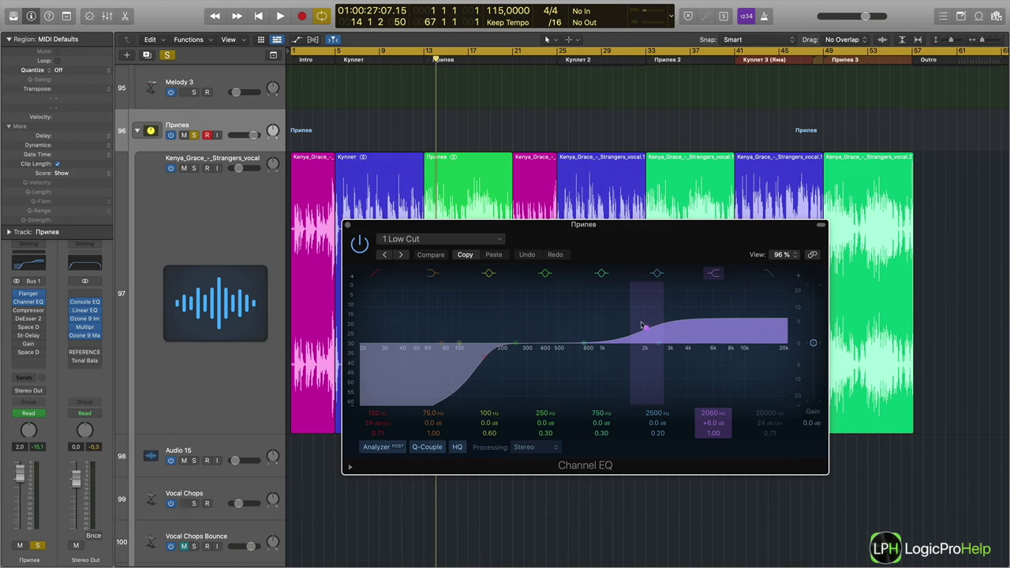
- Boost the 250 Hz bell band to about +16 dB at 332 Hz, and sweep it back to near 0 dB at 412 Hz during playback
click(517, 347)
drag(517, 347, 535, 307)
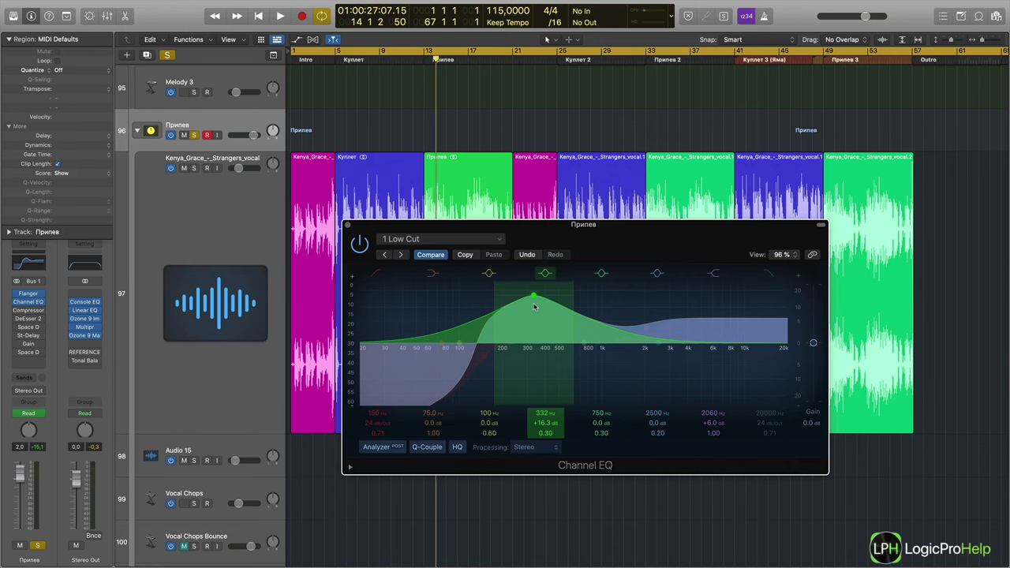
key(space)
mouse_move(534, 307)
mouse_down()
mouse_move(544, 273)
mouse_move(545, 344)
mouse_move(546, 255)
mouse_move(550, 337)
mouse_move(550, 305)
mouse_move(547, 315)
mouse_up()
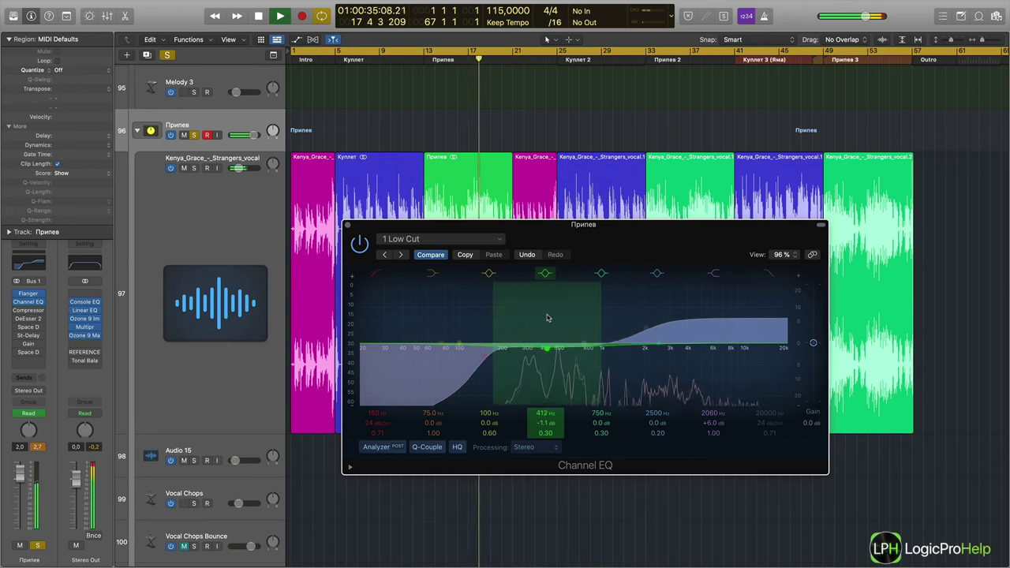
key(space)
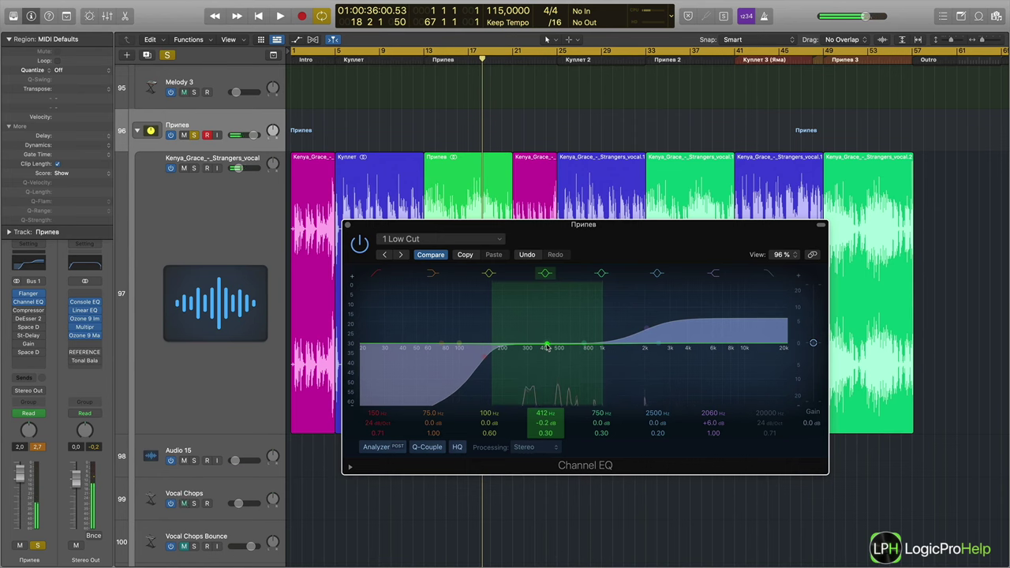
- Try about 3 dB of boost and cut on the green bell band, settling it at 312 Hz, 0.0 dB and Q 0.20
mouse_move(547, 344)
mouse_down()
mouse_move(536, 358)
mouse_move(537, 347)
mouse_up()
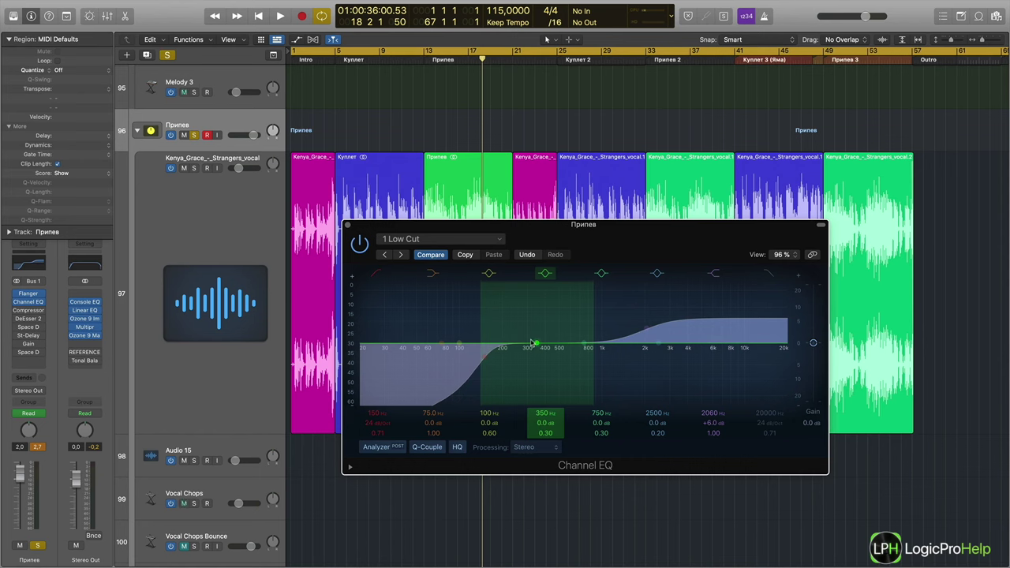
drag(534, 347, 535, 338)
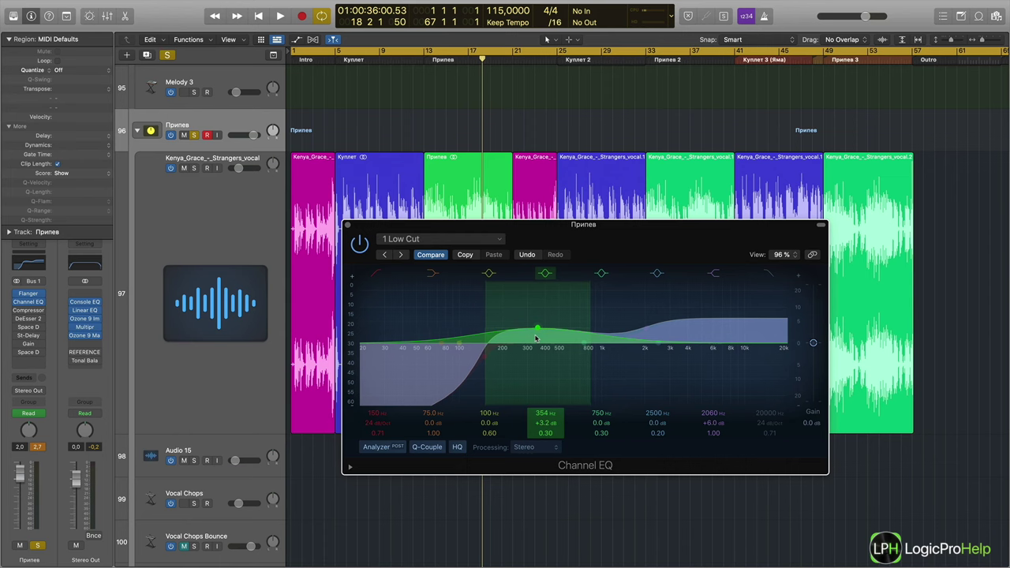
drag(535, 338, 534, 356)
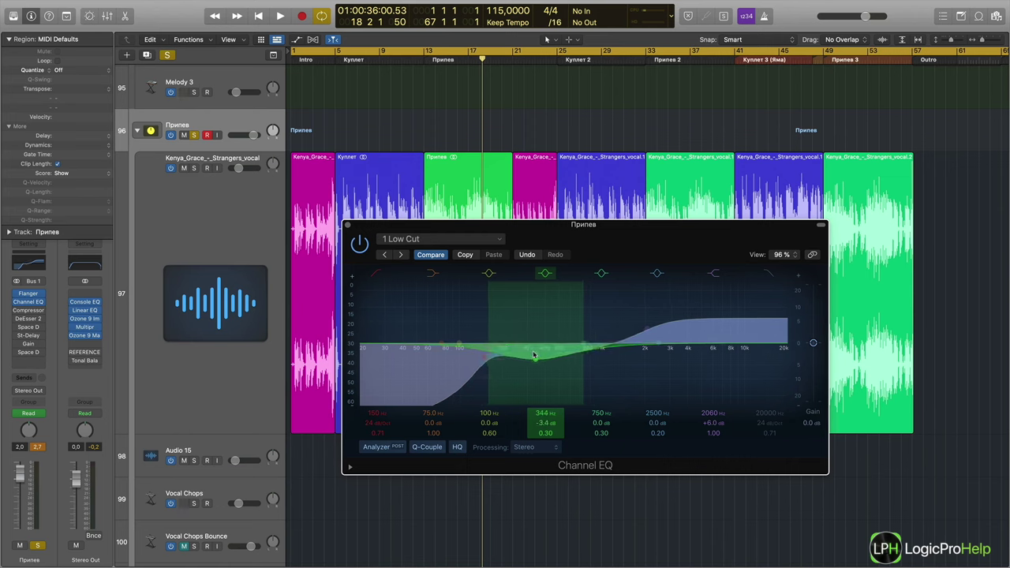
drag(534, 356, 536, 348)
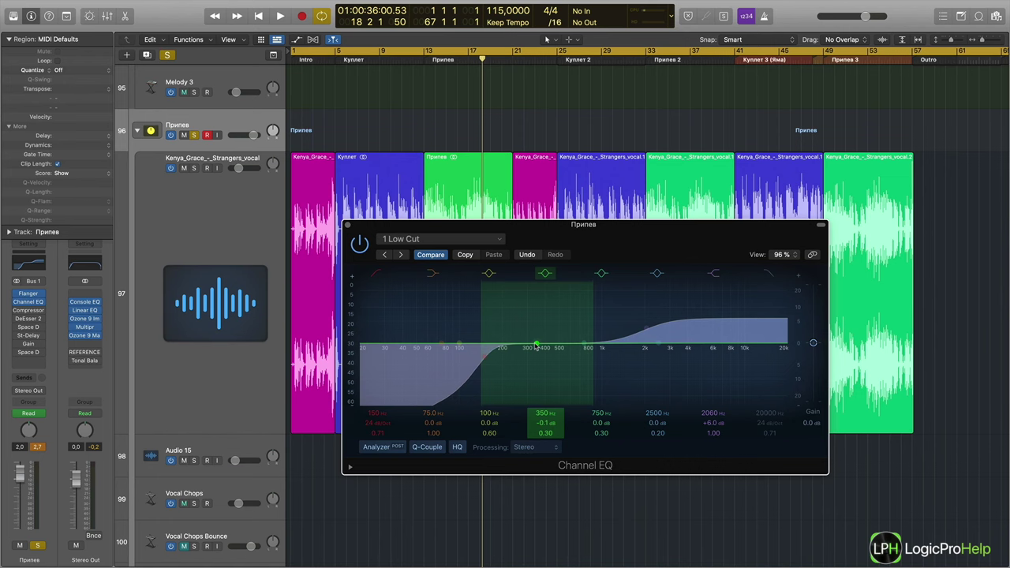
scroll(536, 345, down, 1)
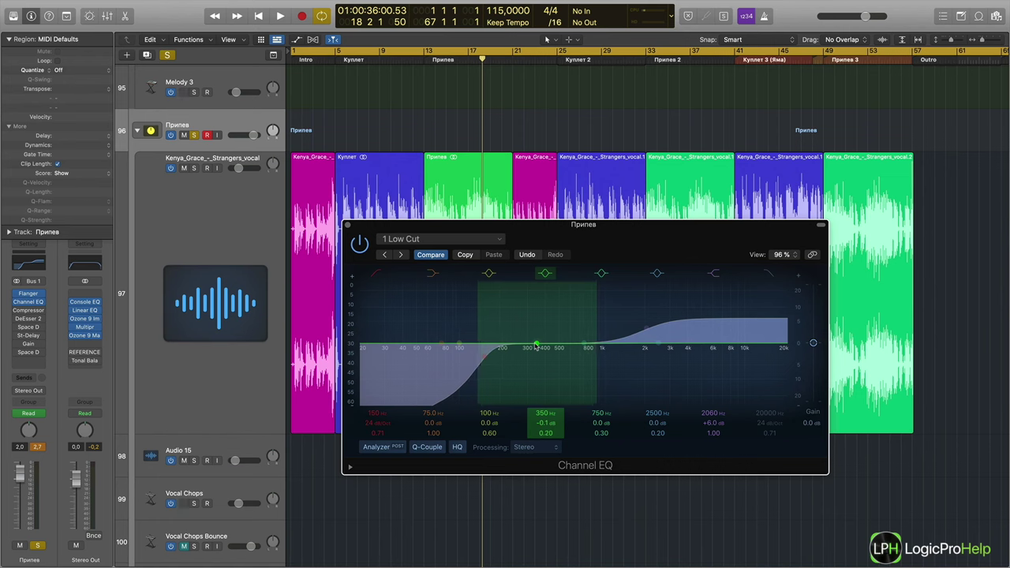
mouse_move(537, 346)
mouse_down()
mouse_move(537, 361)
mouse_move(537, 342)
mouse_move(531, 348)
mouse_up()
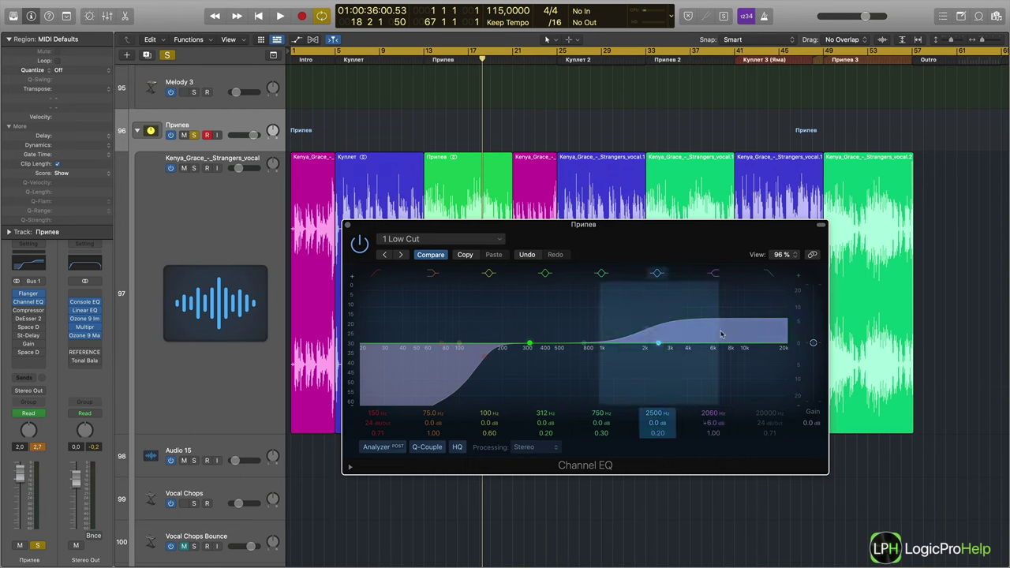
- Disable the 2060 Hz high shelf and boost the 2500 Hz bell band to +6.5 dB at 4440 Hz
click(712, 274)
click(712, 274)
click(712, 274)
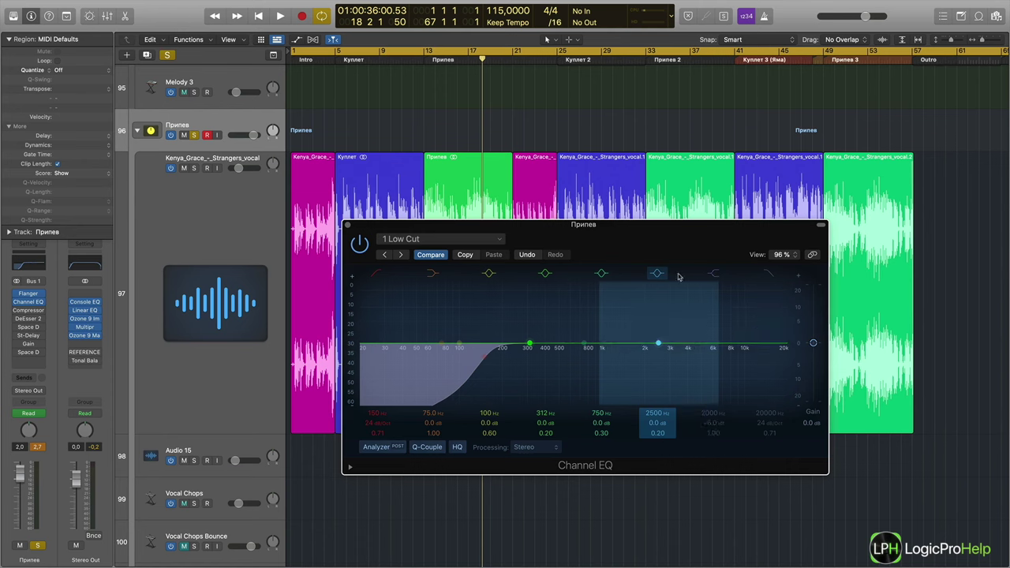
drag(658, 345, 695, 330)
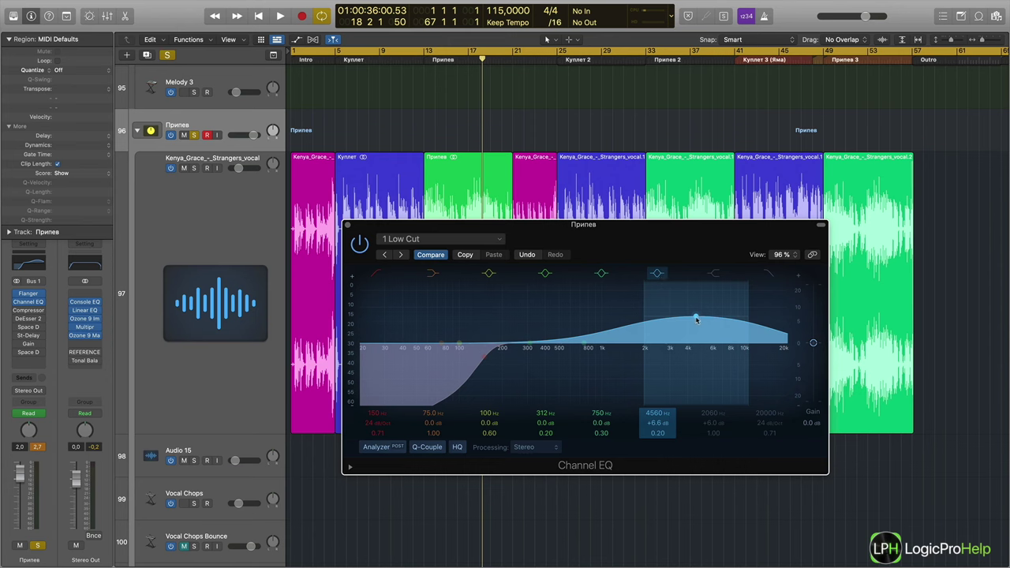
drag(696, 319, 692, 318)
- Try Q 3.60 on the boosted bell, settle it at 4420 Hz, -0.1 dB and Q 0.37, and re-enable the high shelf
drag(657, 433, 657, 388)
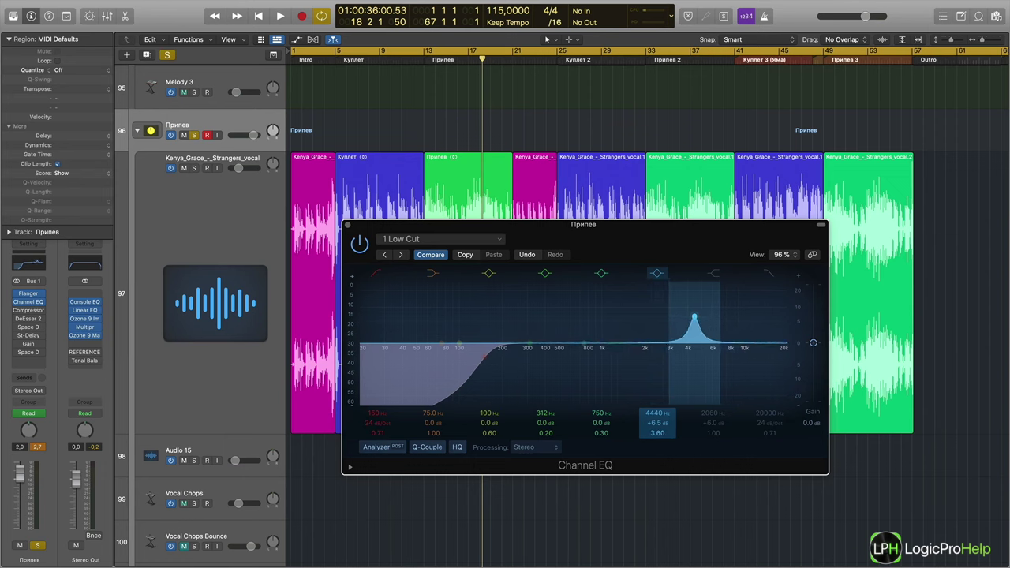
drag(657, 388, 657, 429)
drag(695, 318, 693, 337)
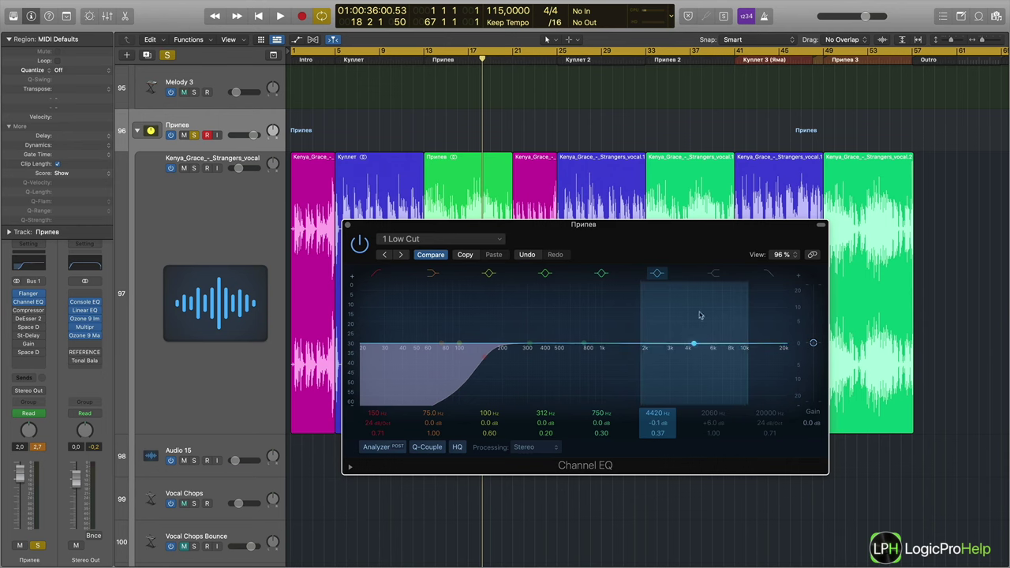
click(714, 273)
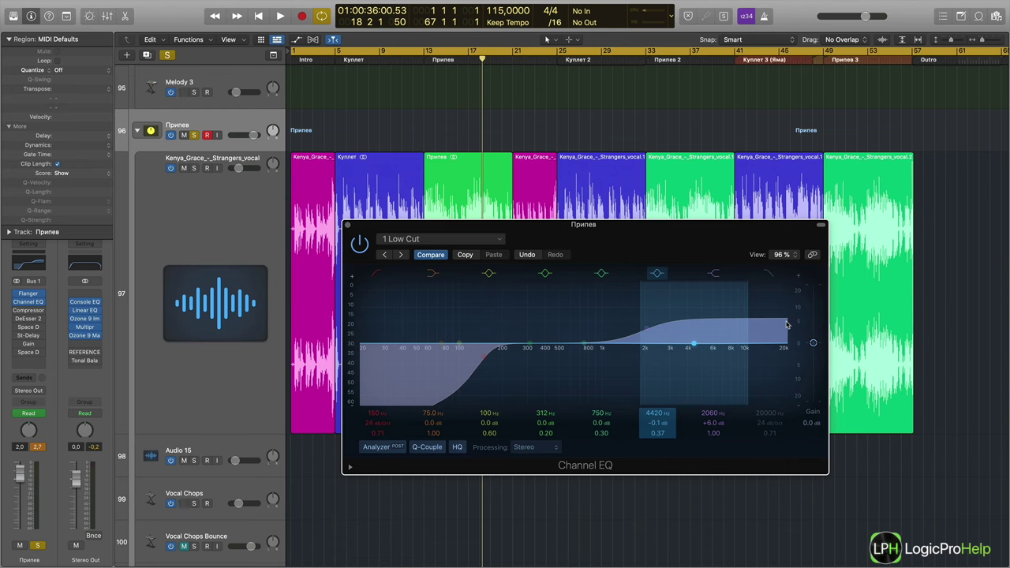
- Insert a Vintage Console EQ in the empty slot below the last Space D and set its Mid Freq to 7.2 kHz
click(42, 362)
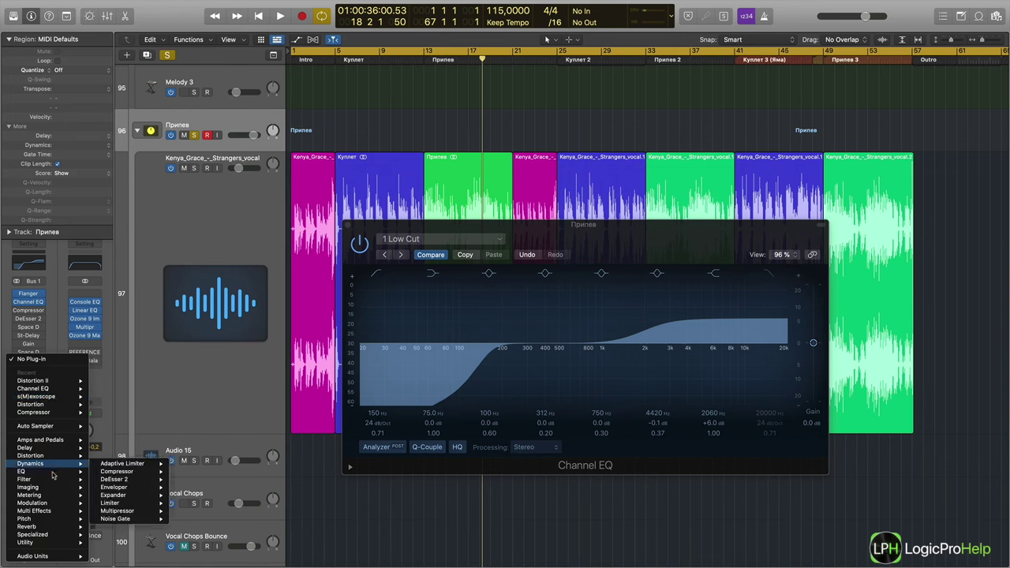
mouse_move(53, 473)
mouse_move(144, 505)
mouse_move(209, 505)
click(304, 503)
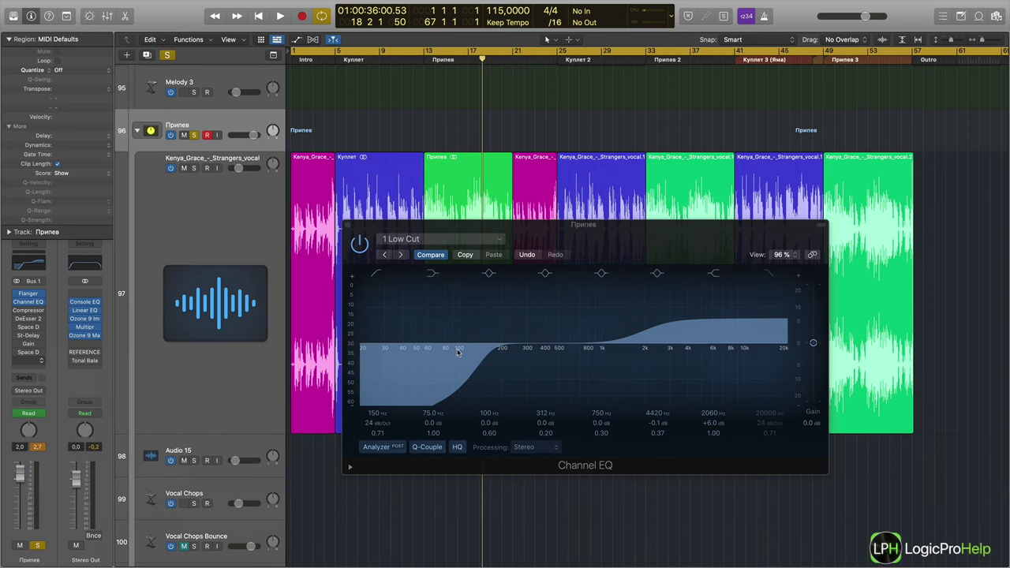
drag(595, 139, 588, 176)
mouse_move(588, 272)
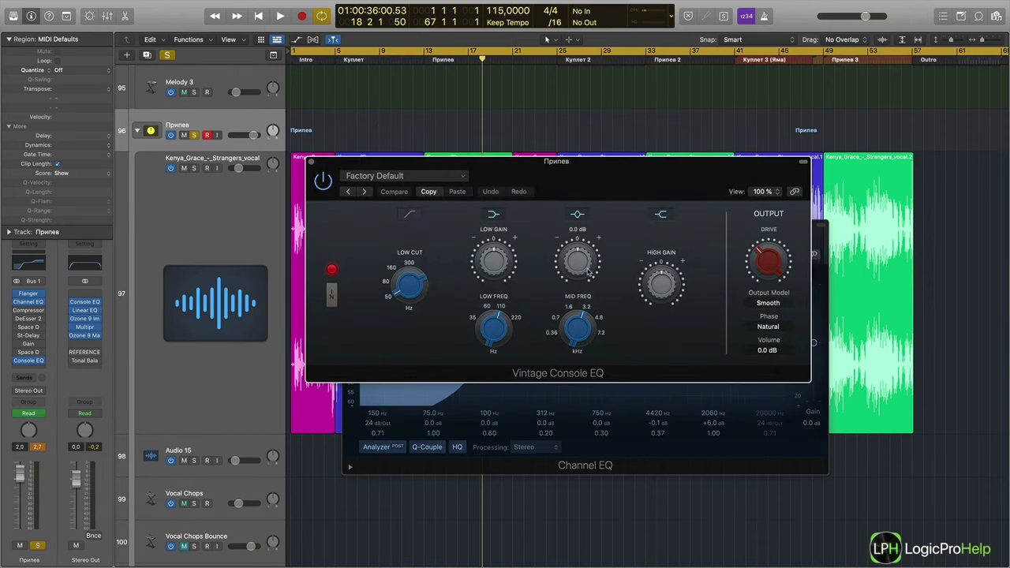
mouse_move(661, 302)
drag(578, 328, 577, 304)
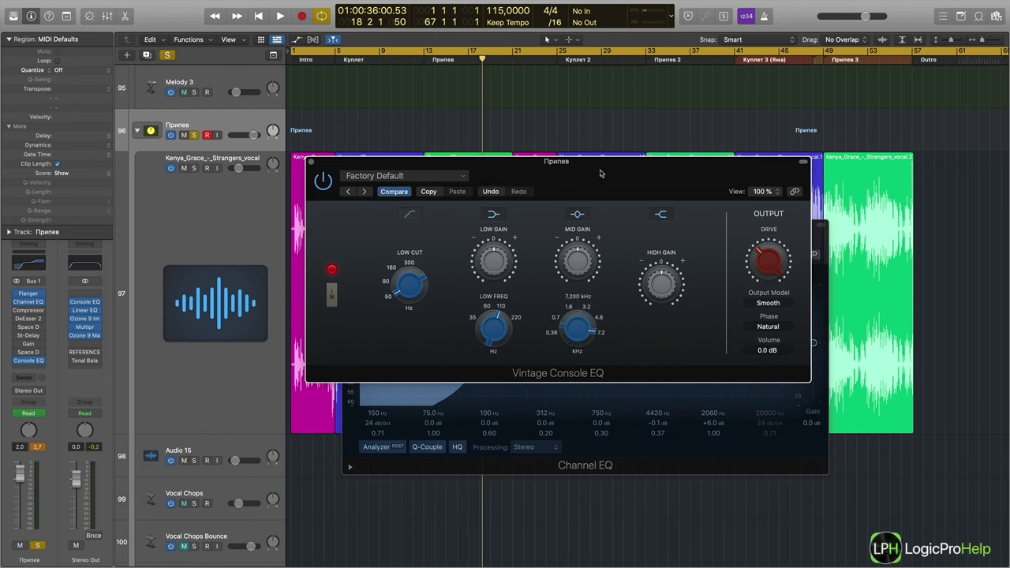
- Replace the Vintage Console EQ with a stereo Vintage Graphic EQ
click(41, 361)
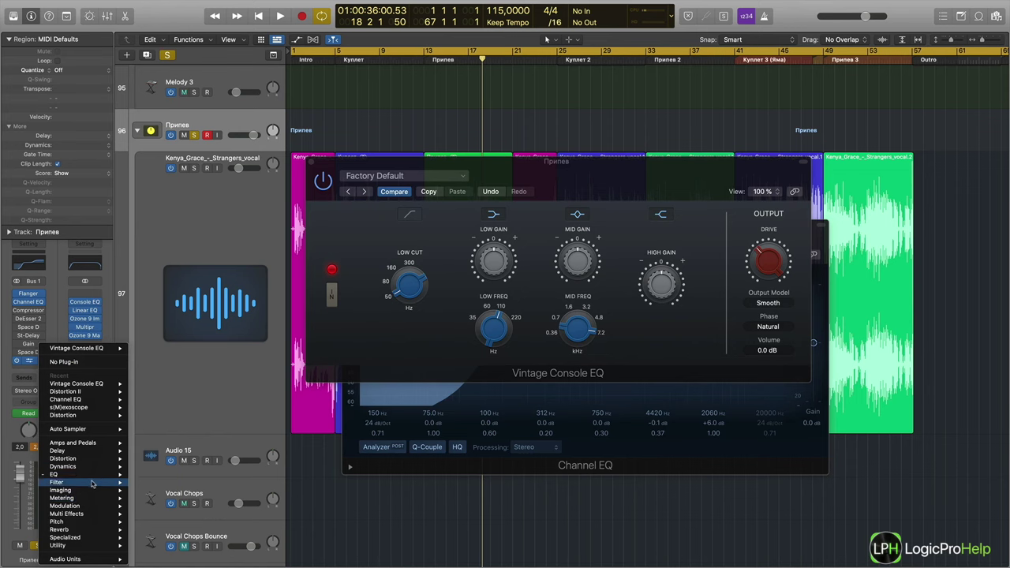
mouse_move(56, 474)
mouse_move(174, 506)
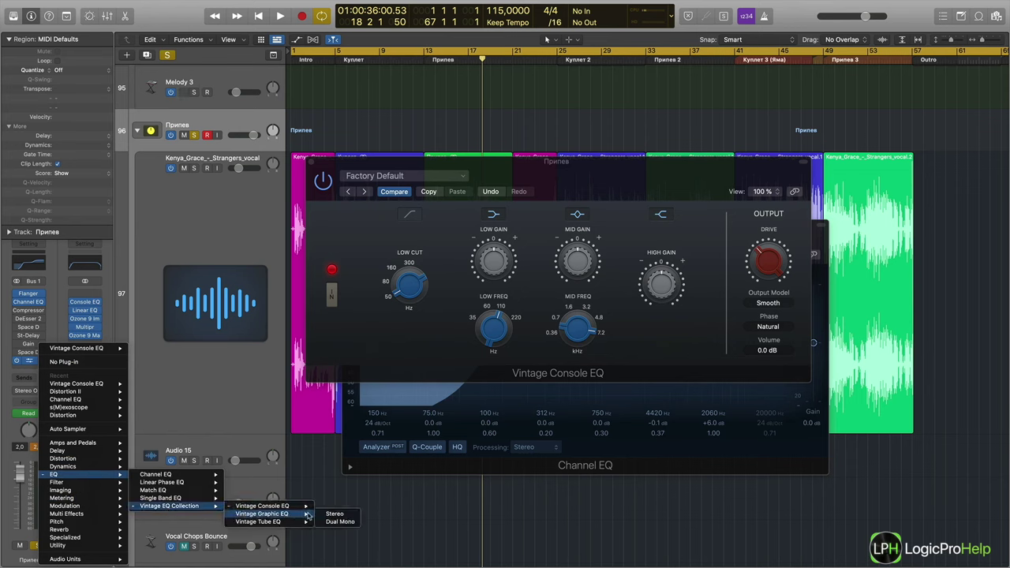
click(334, 513)
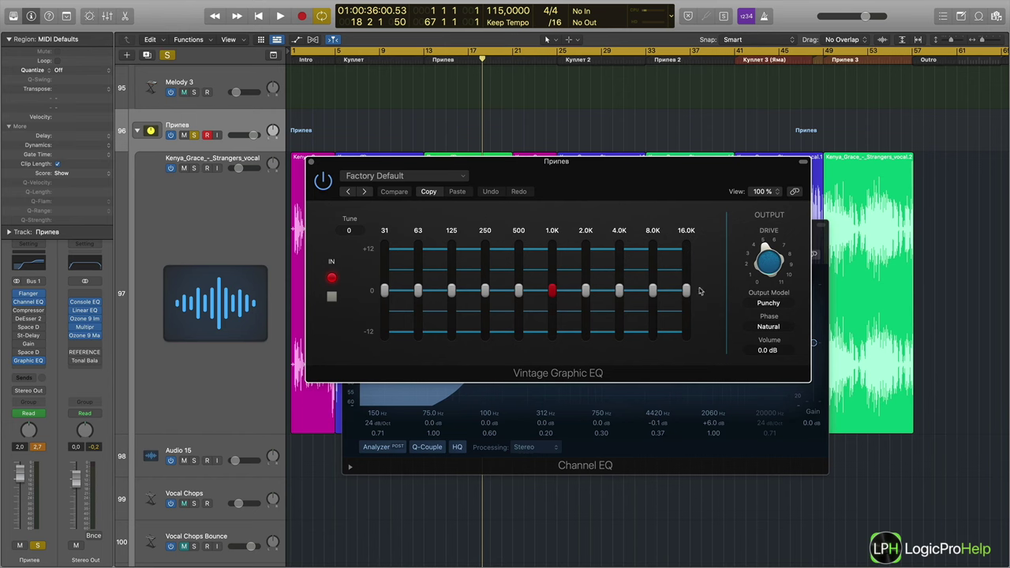
- Boost the Vintage Graphic EQ's 16.0K band to about +12 dB and 8.0K to 5.2 dB, comparing with bypass during playback
drag(685, 295, 688, 248)
key(space)
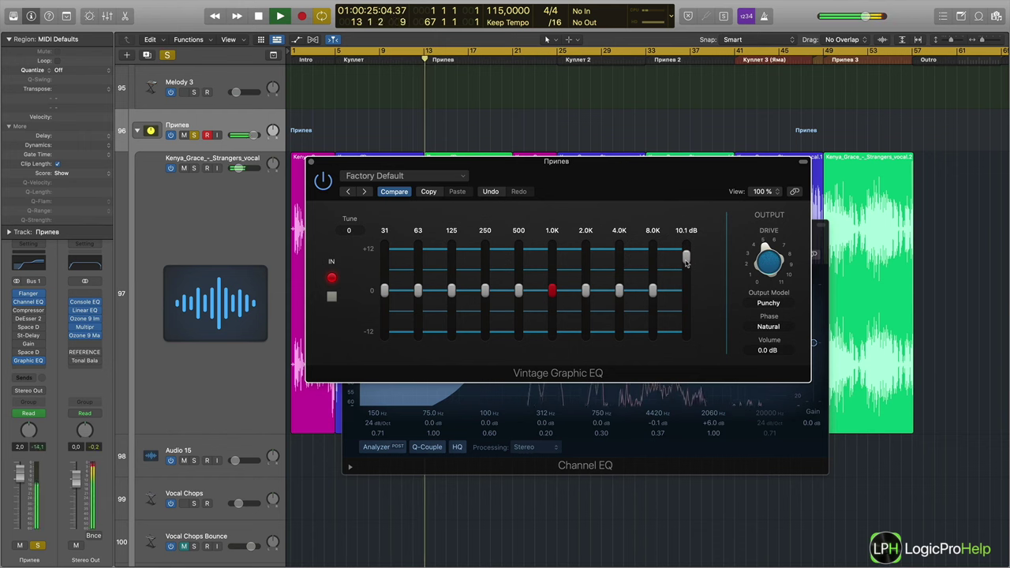
click(323, 180)
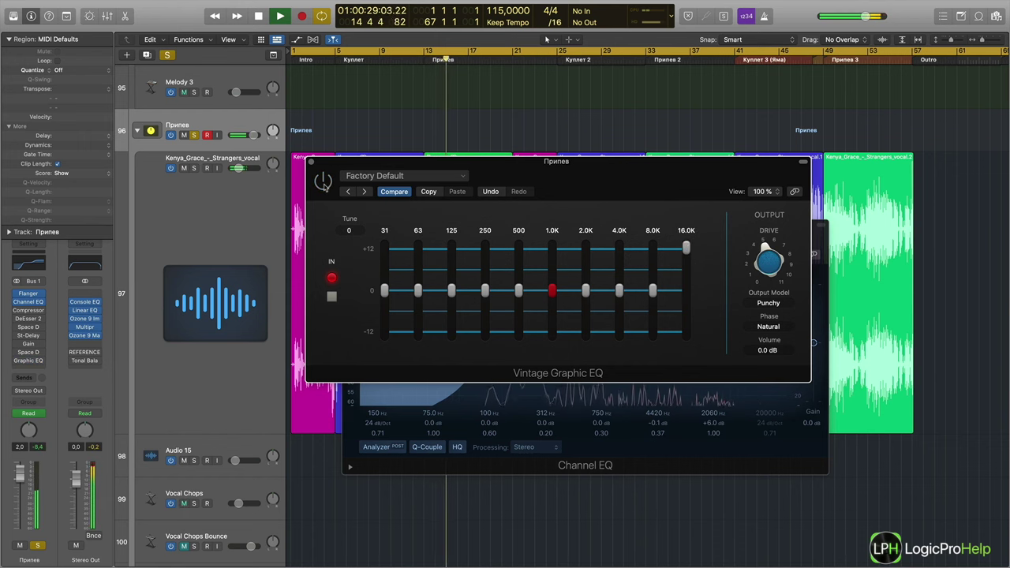
click(323, 181)
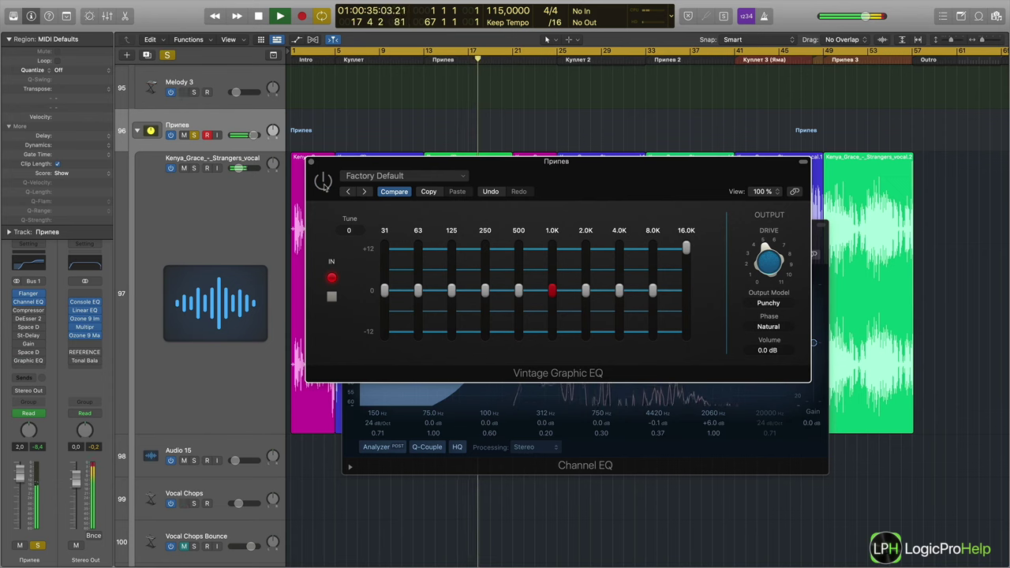
click(323, 180)
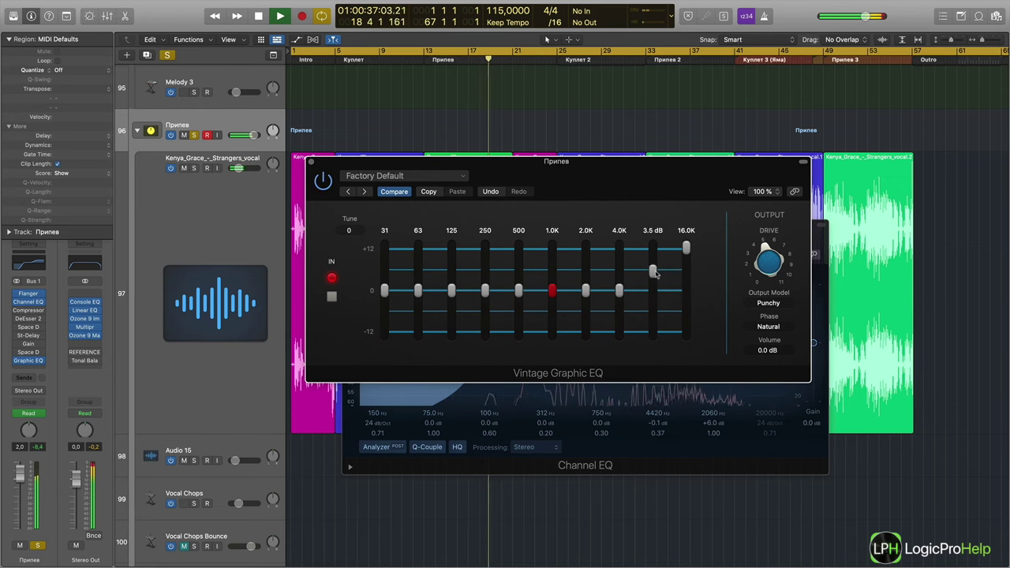
drag(652, 288, 656, 270)
key(space)
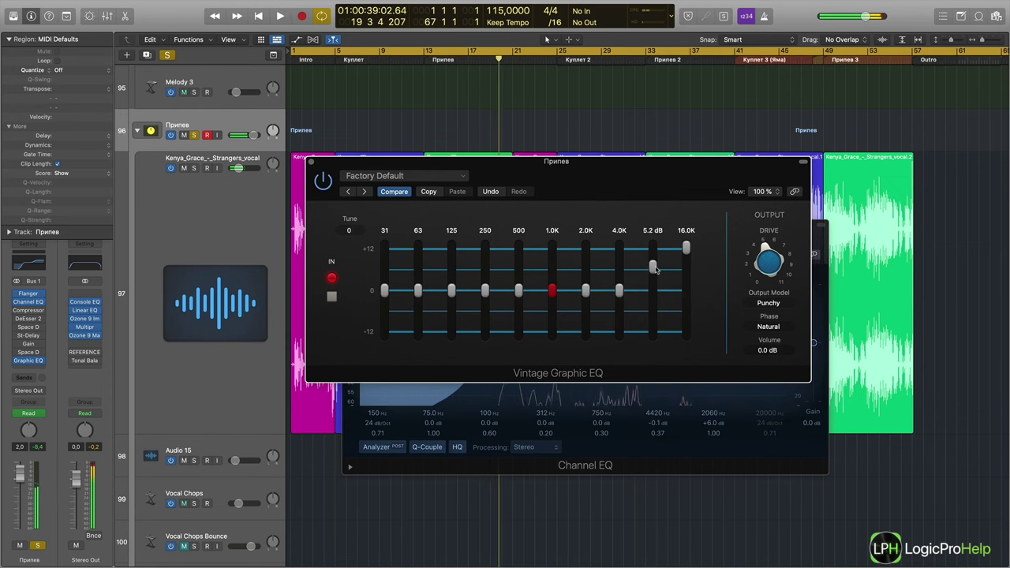
- Replace the Vintage Graphic EQ on the chorus channel strip with a stereo Vintage Tube EQ
mouse_move(42, 363)
click(42, 363)
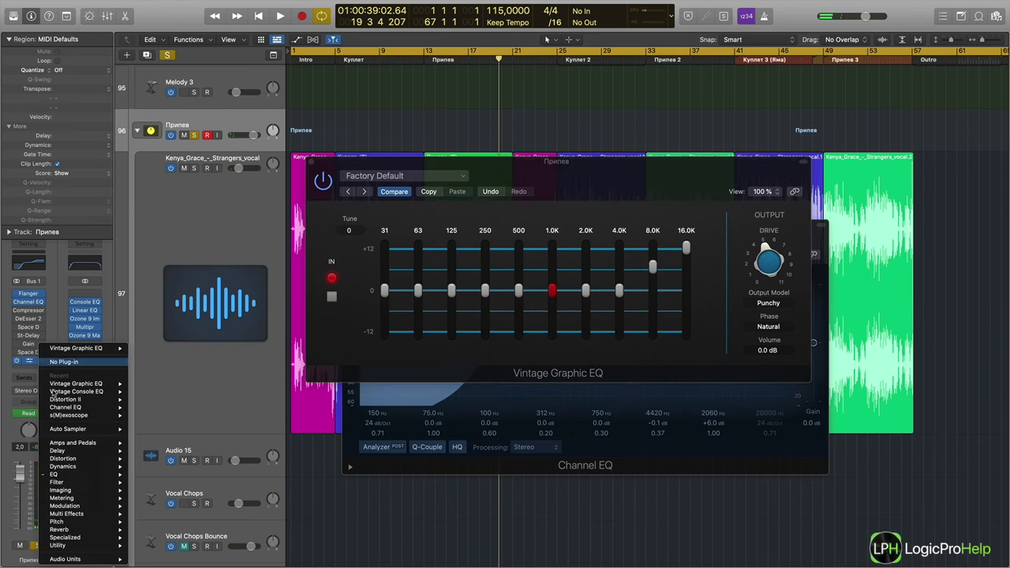
mouse_move(55, 474)
mouse_move(188, 507)
mouse_move(262, 514)
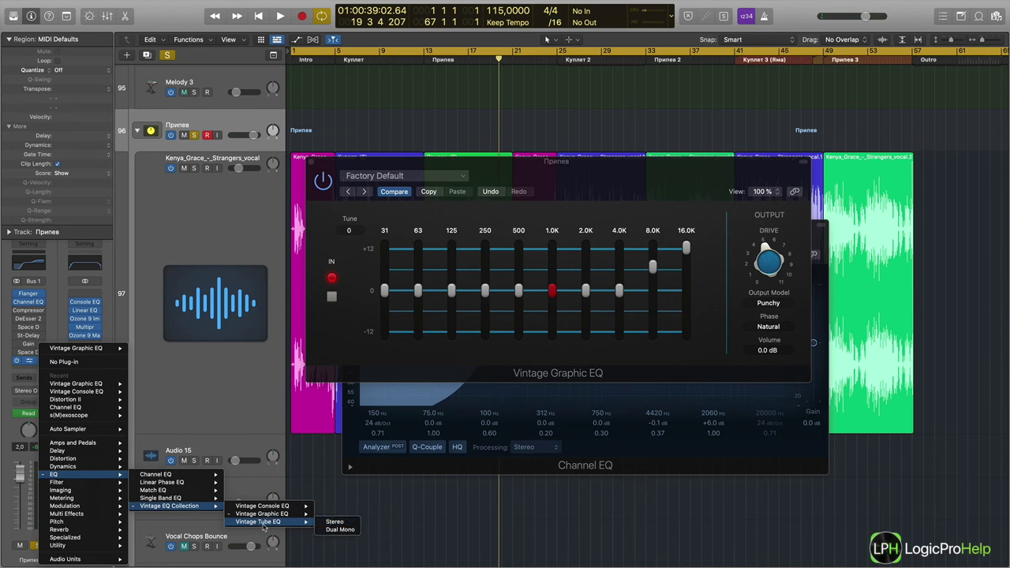
click(325, 520)
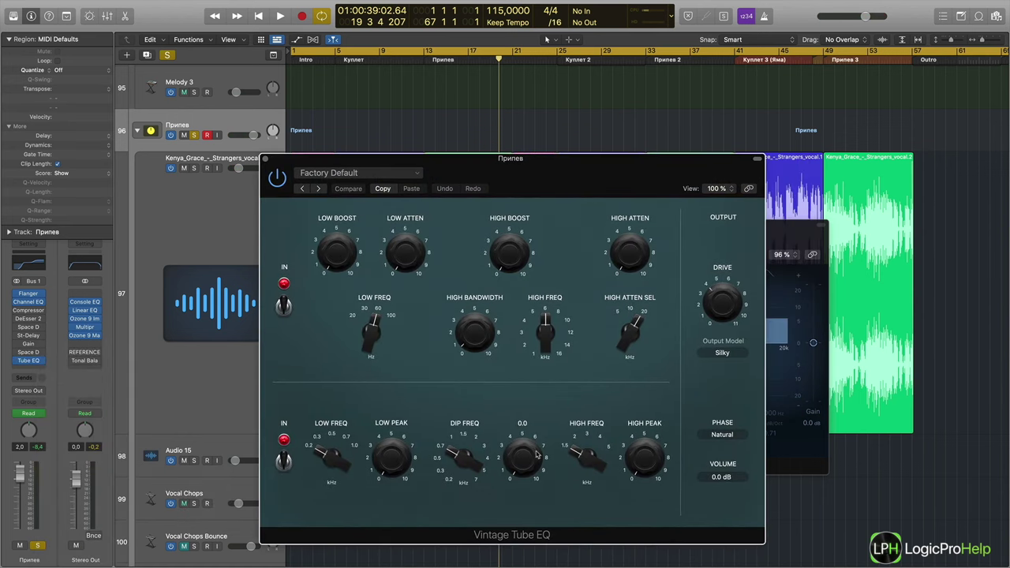
- Set High Boost to 9.9 on the Vintage Tube EQ and move its High Freq selector to a higher frequency
mouse_move(554, 335)
mouse_move(505, 265)
mouse_move(640, 273)
mouse_move(614, 313)
drag(508, 264, 506, 182)
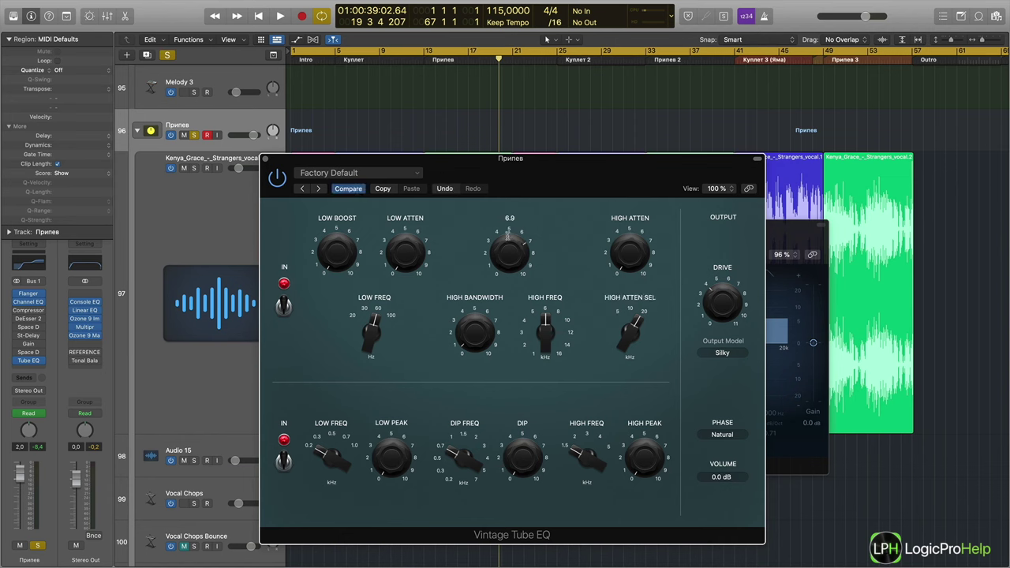
drag(476, 331, 483, 270)
drag(565, 337, 511, 225)
- Play the chorus and compare the vocal with the Vintage Tube EQ active and bypassed
key(space)
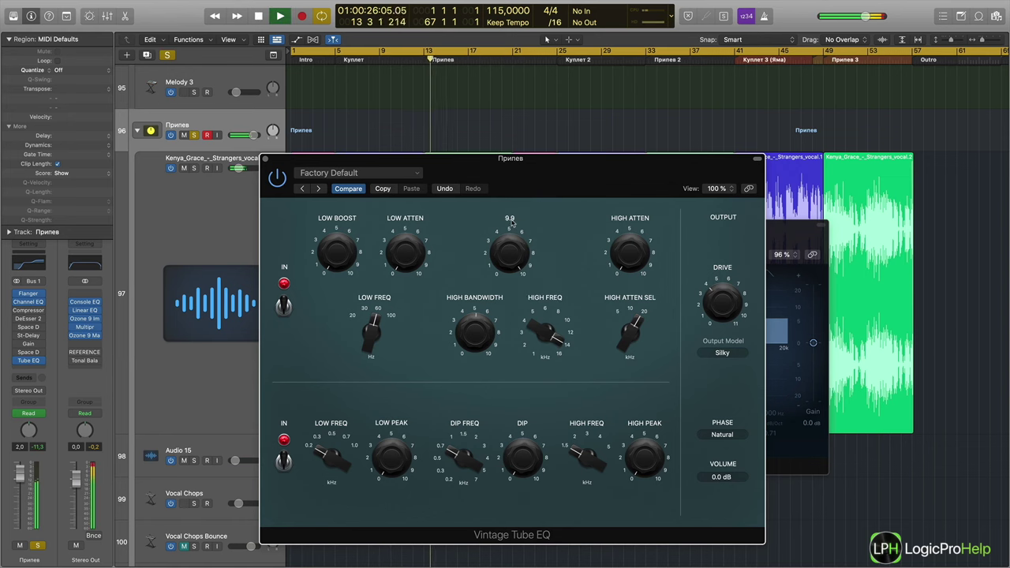
click(276, 178)
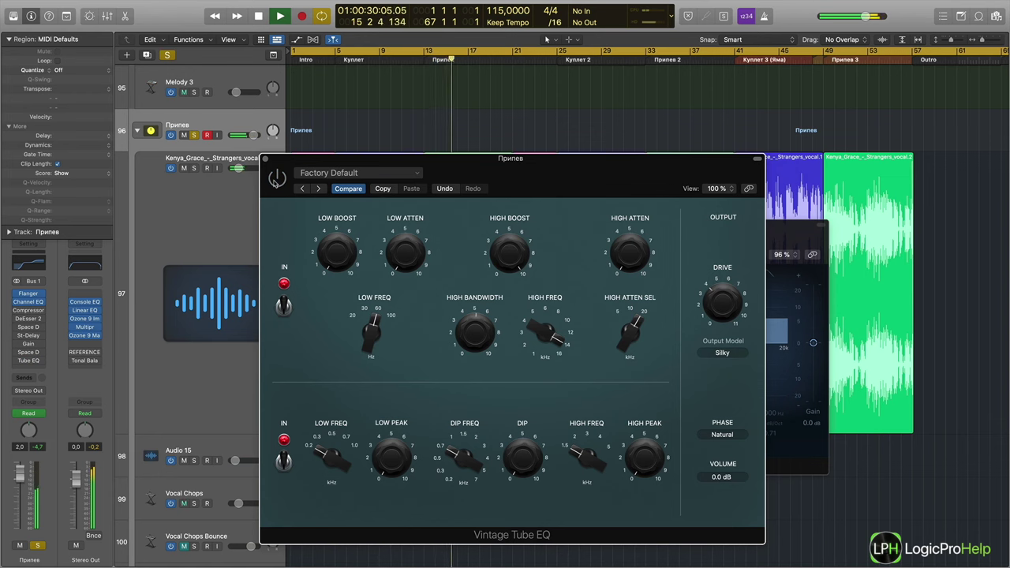
click(276, 178)
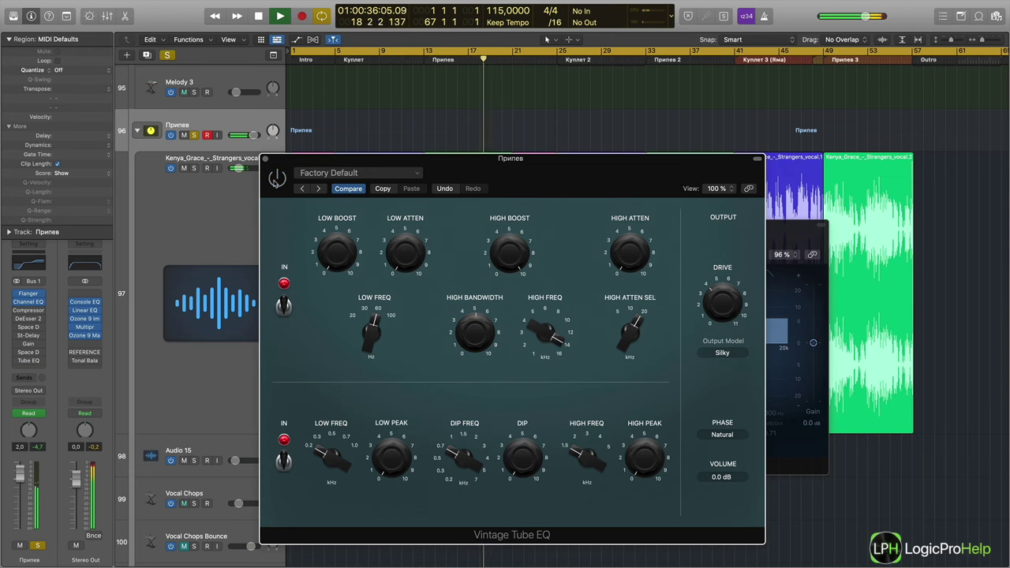
key(space)
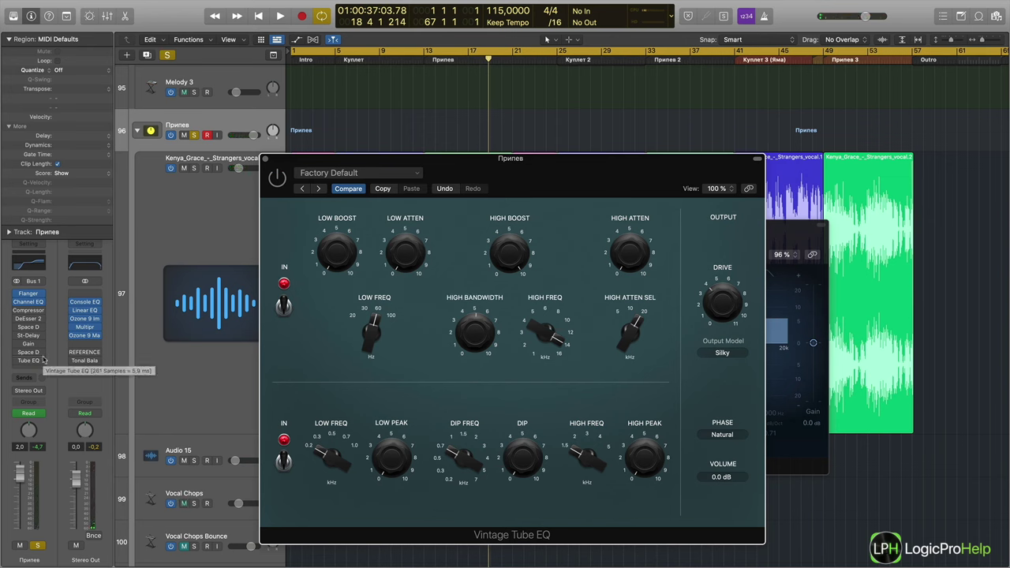
- Remove the Vintage Tube EQ from the chorus channel strip and close the Channel EQ window
click(45, 361)
click(60, 363)
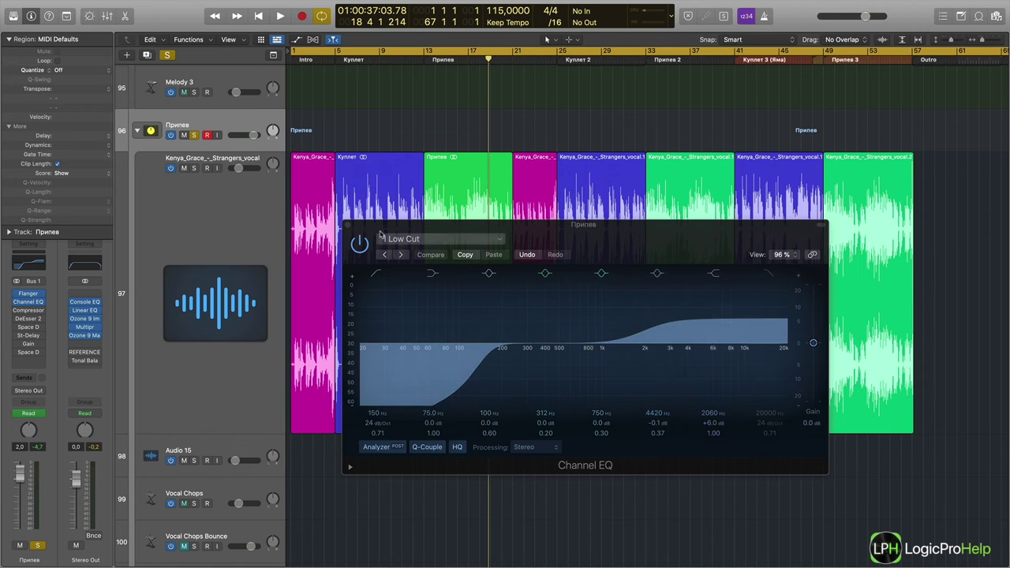
click(351, 229)
- Audition the chorus vocal while toggling the Channel EQ's bypass on its channel strip
click(17, 302)
key(shift+space)
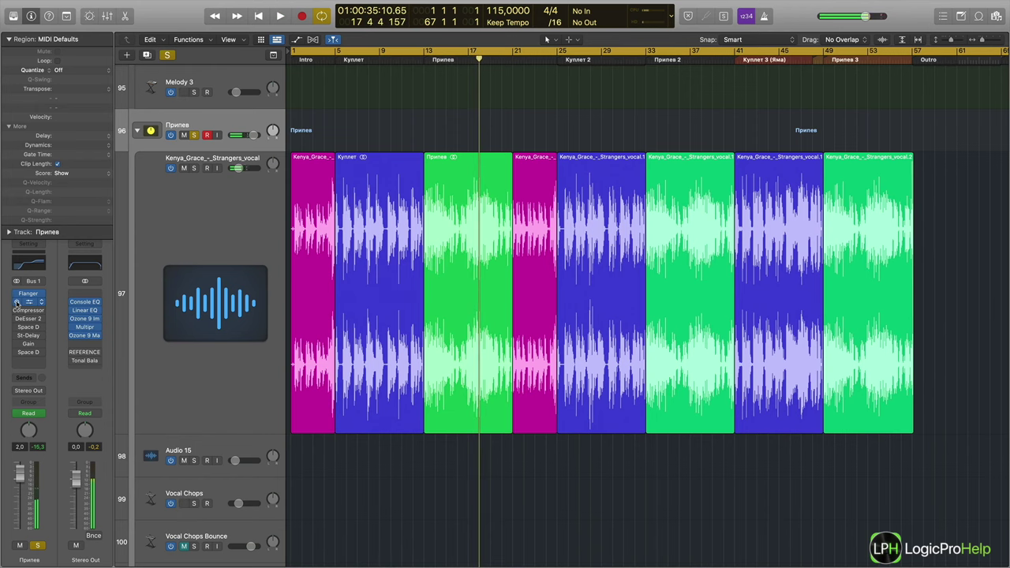
- Open the chorus vocal's Compressor, enable it and reposition its window
click(26, 312)
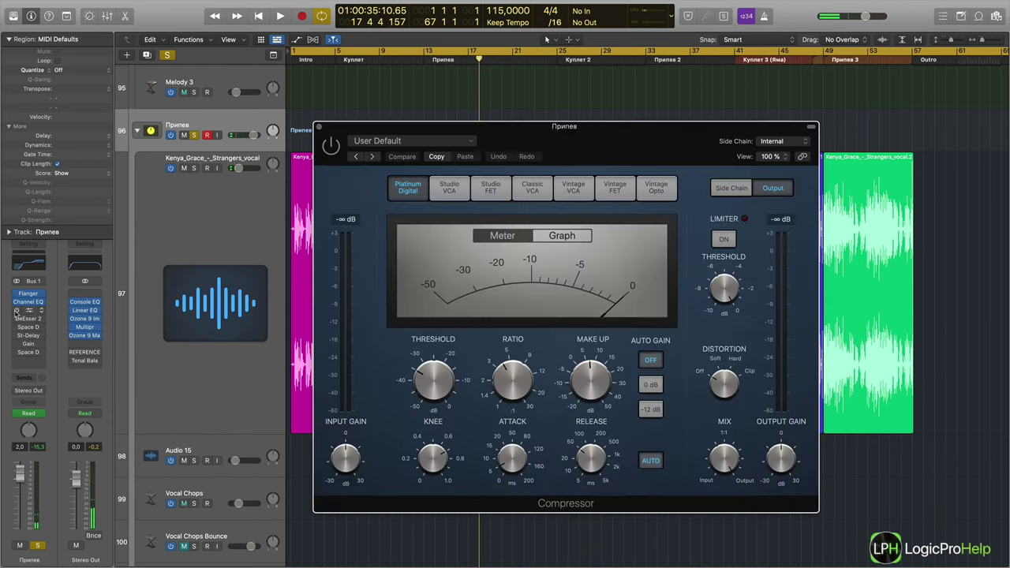
drag(524, 131, 497, 122)
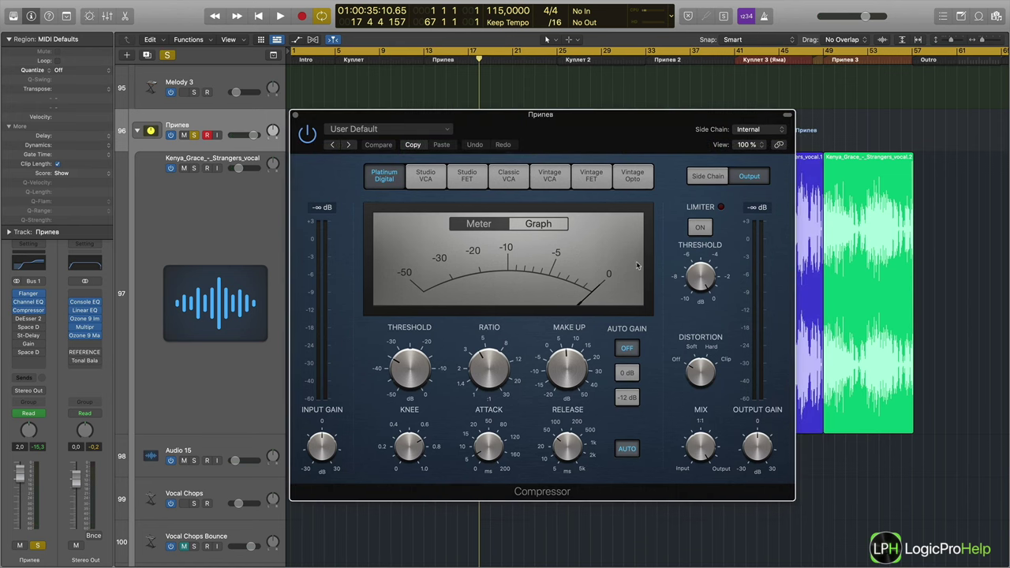
drag(563, 125, 555, 338)
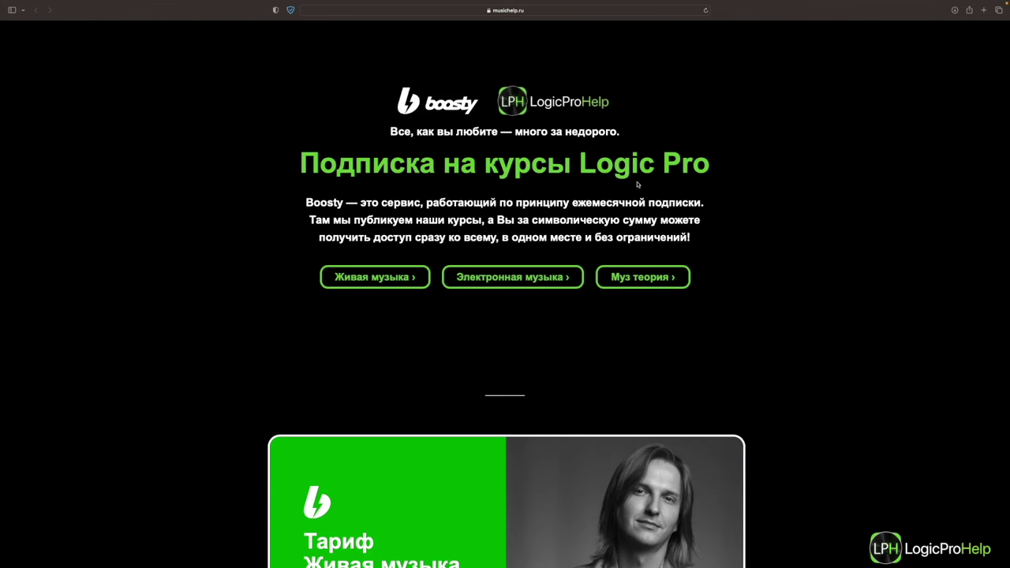
- Review the three Logic Pro course subscription plans on musichelp.ru, including their prices, lesson counts and course lists
scroll(637, 184, down, 1)
scroll(839, 203, down, 5)
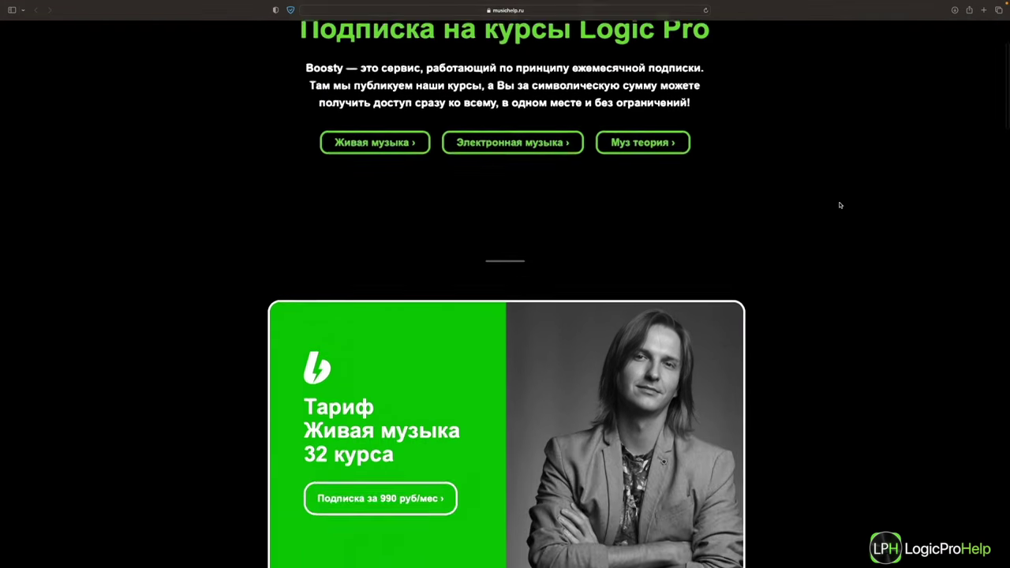
scroll(840, 205, down, 4)
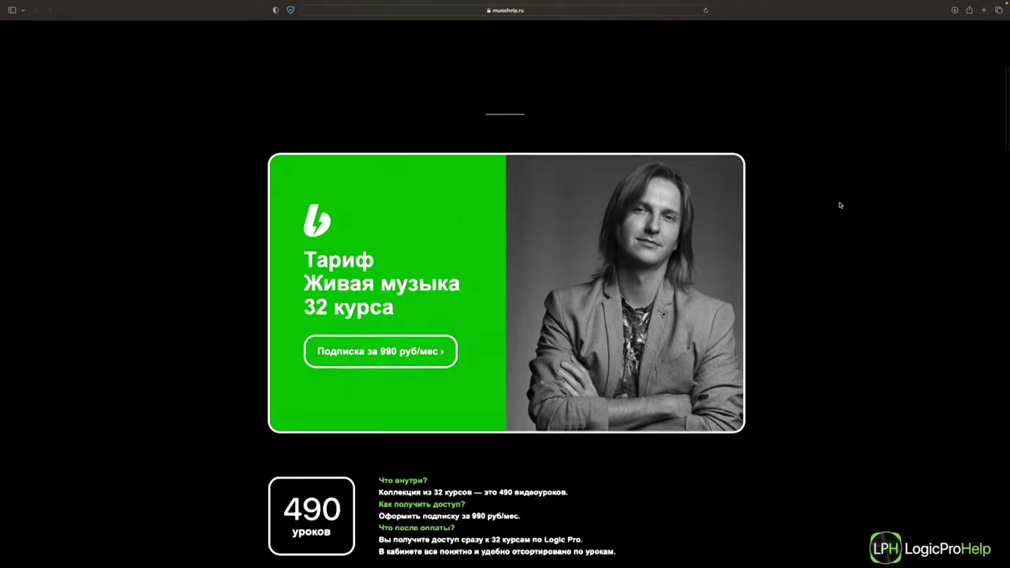
scroll(840, 206, down, 5)
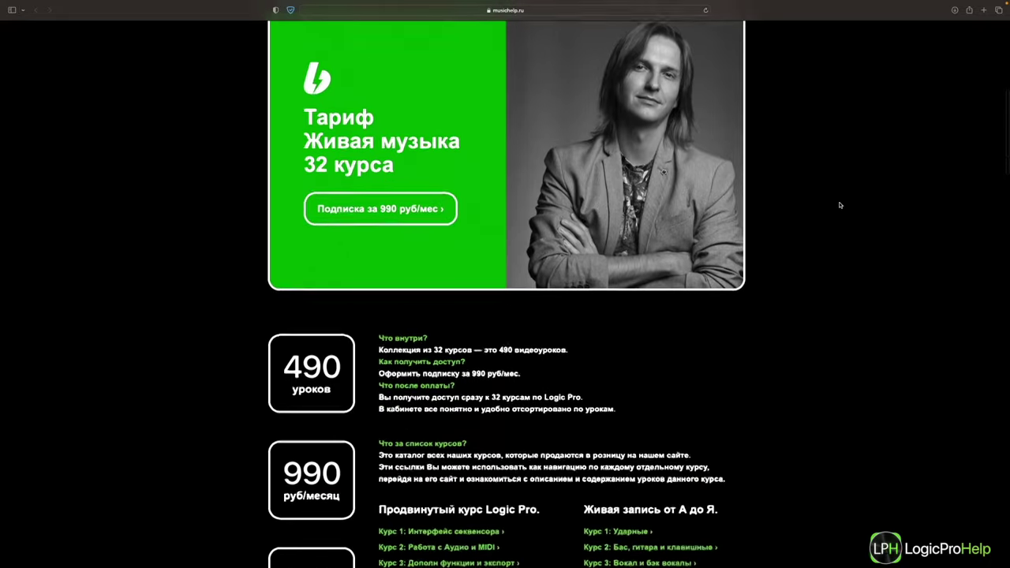
scroll(840, 205, down, 5)
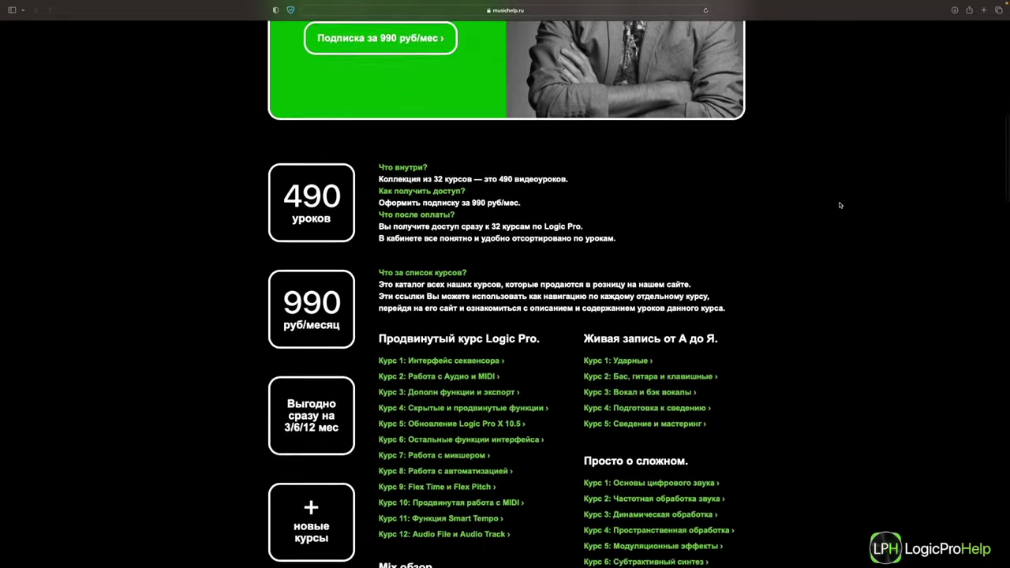
scroll(840, 205, down, 3)
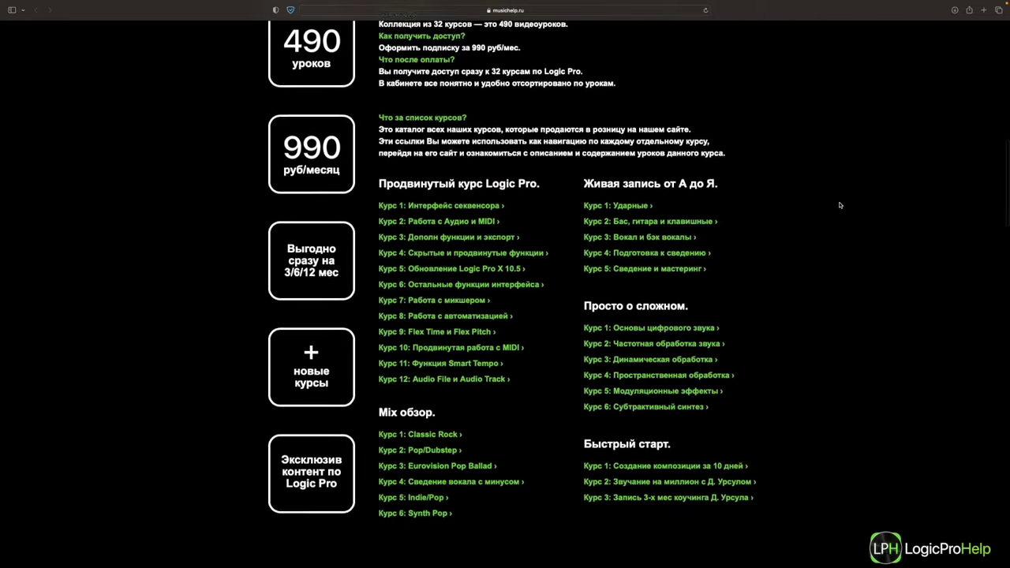
scroll(840, 205, down, 2)
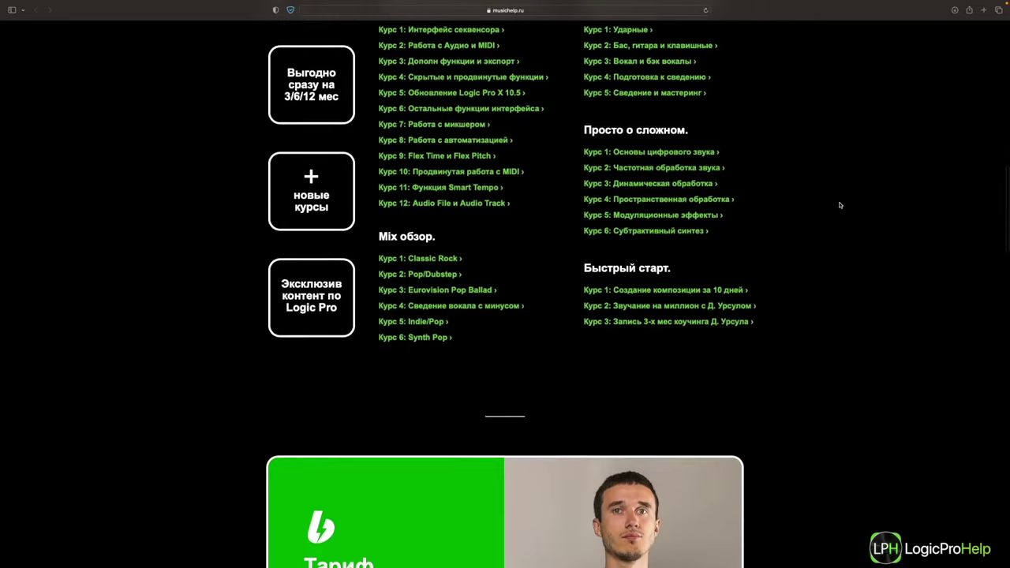
scroll(840, 205, down, 8)
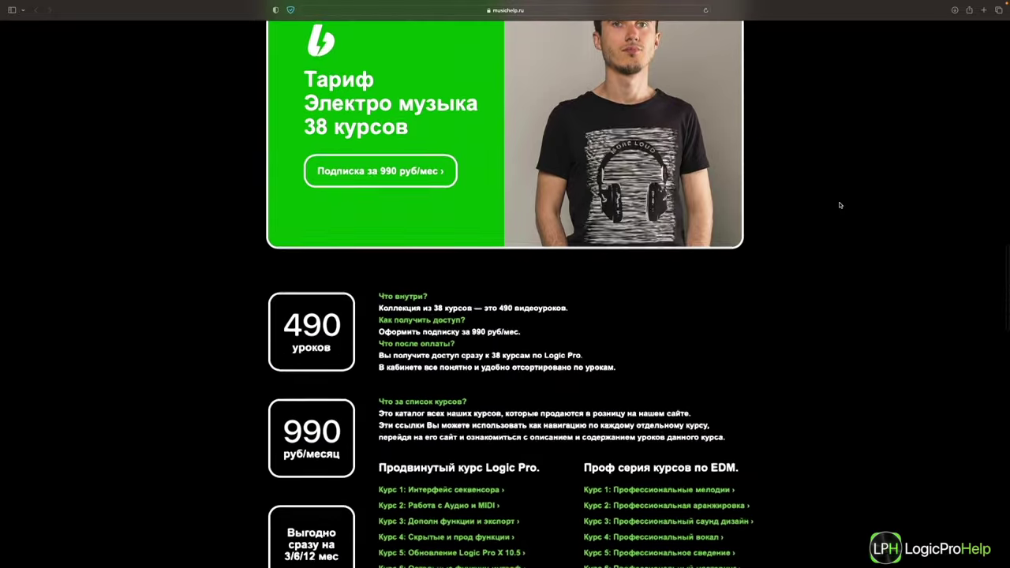
scroll(840, 206, down, 5)
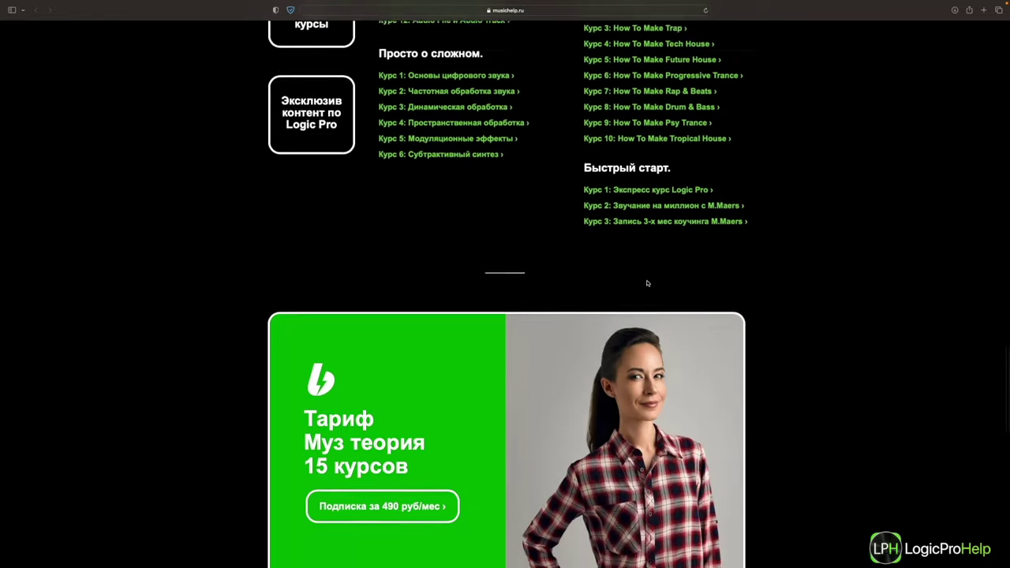
scroll(659, 280, down, 10)
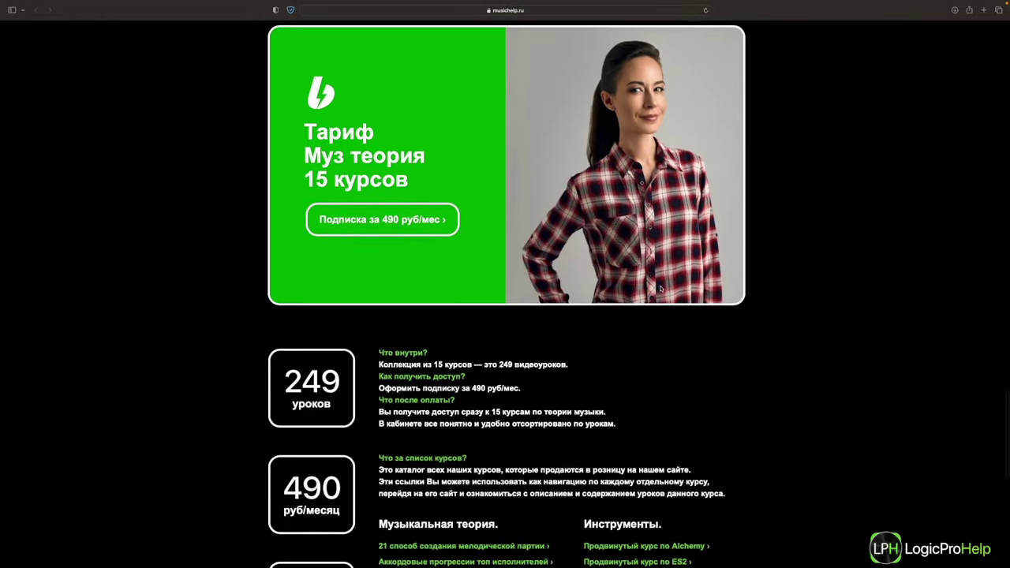
scroll(661, 286, down, 7)
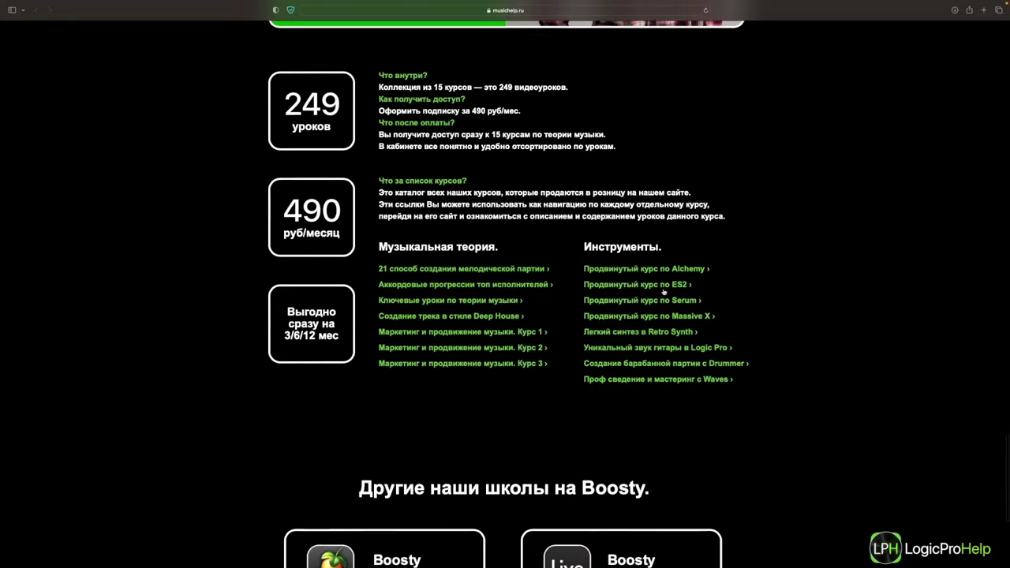
scroll(664, 293, up, 20)
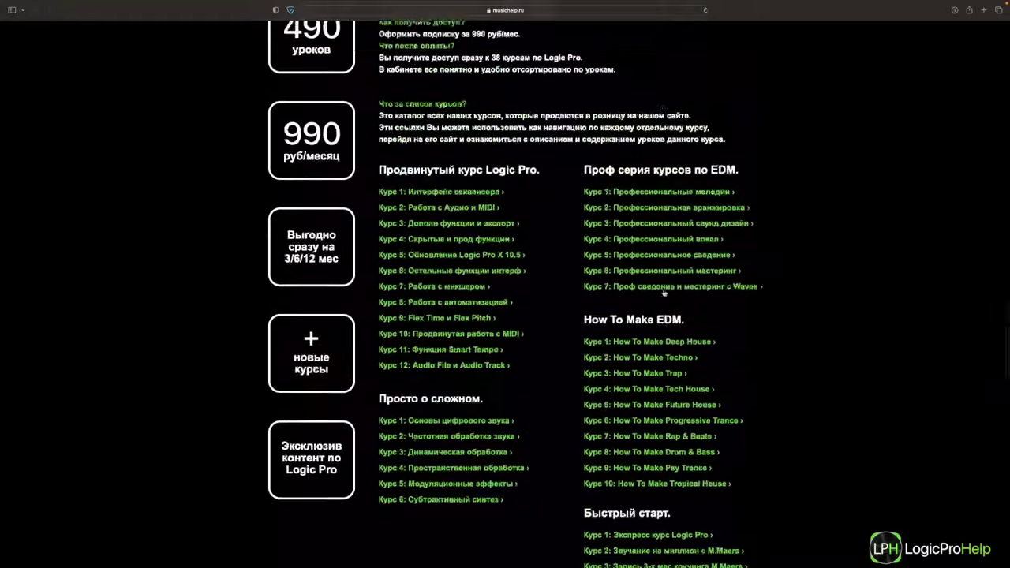
scroll(663, 293, down, 8)
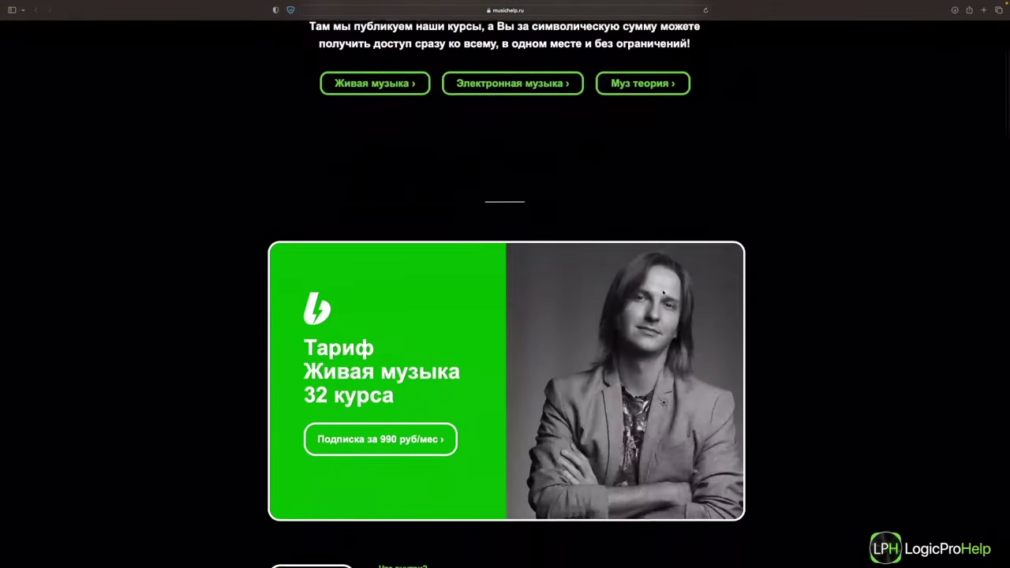
scroll(473, 349, up, 8)
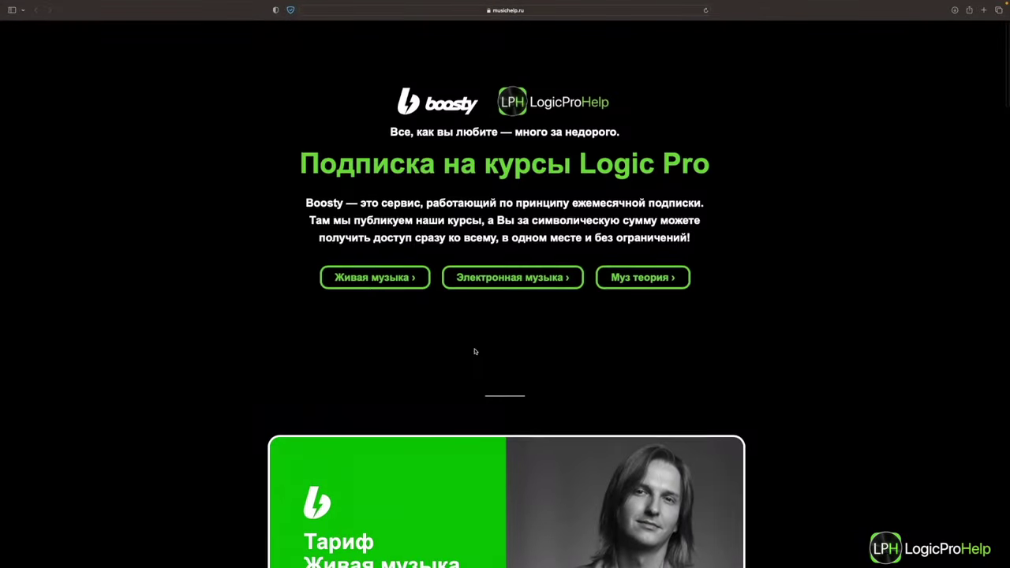
- Start a Живая музыка subscription on Boosty, signing in through VK and choosing the 6-month period
click(359, 281)
click(378, 265)
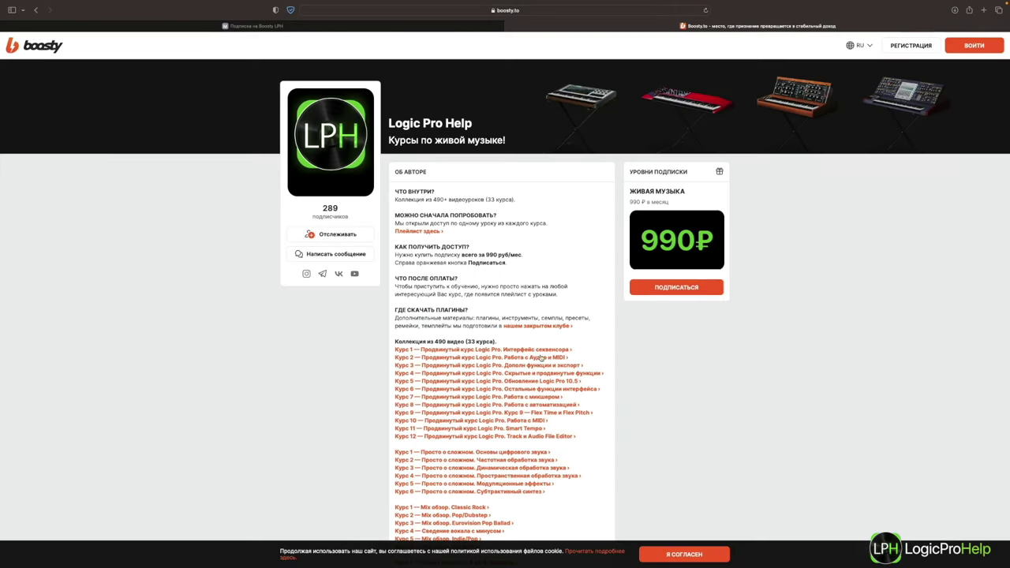
click(645, 290)
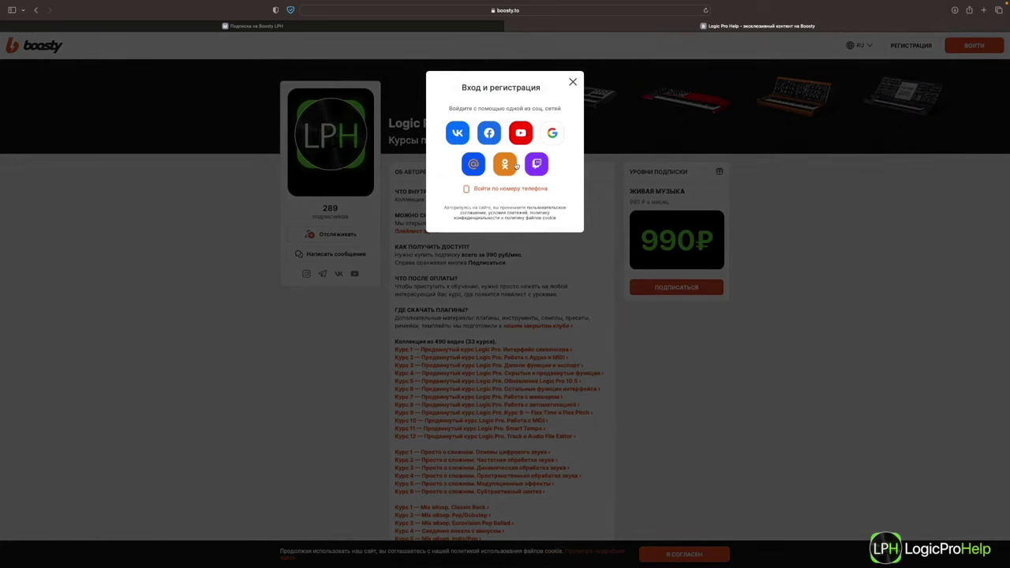
click(458, 133)
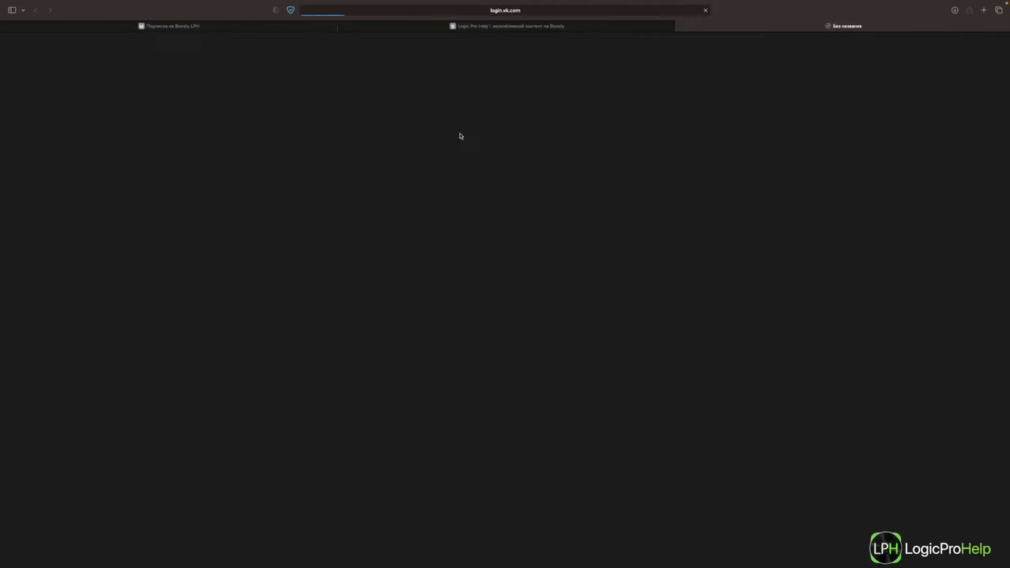
click(540, 166)
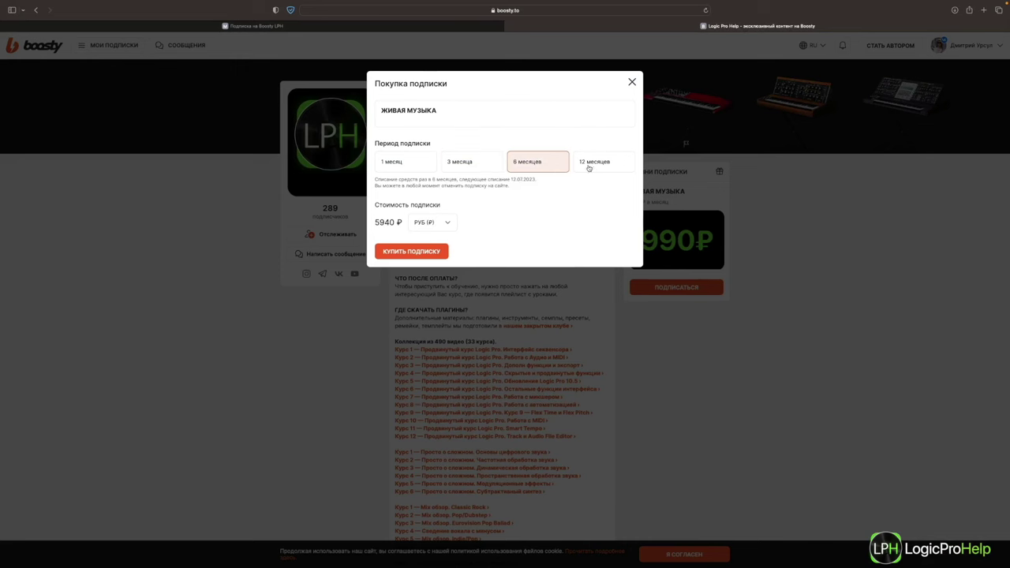
- Try the 12-month period for the Живая музыка subscription, choose 1 month instead and proceed to the purchase
click(590, 164)
click(404, 164)
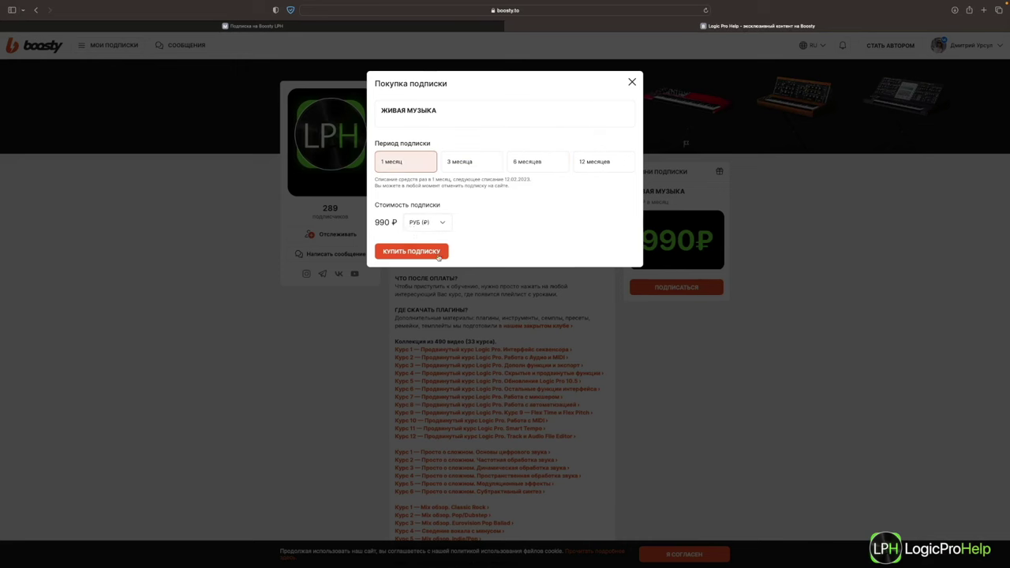
click(430, 249)
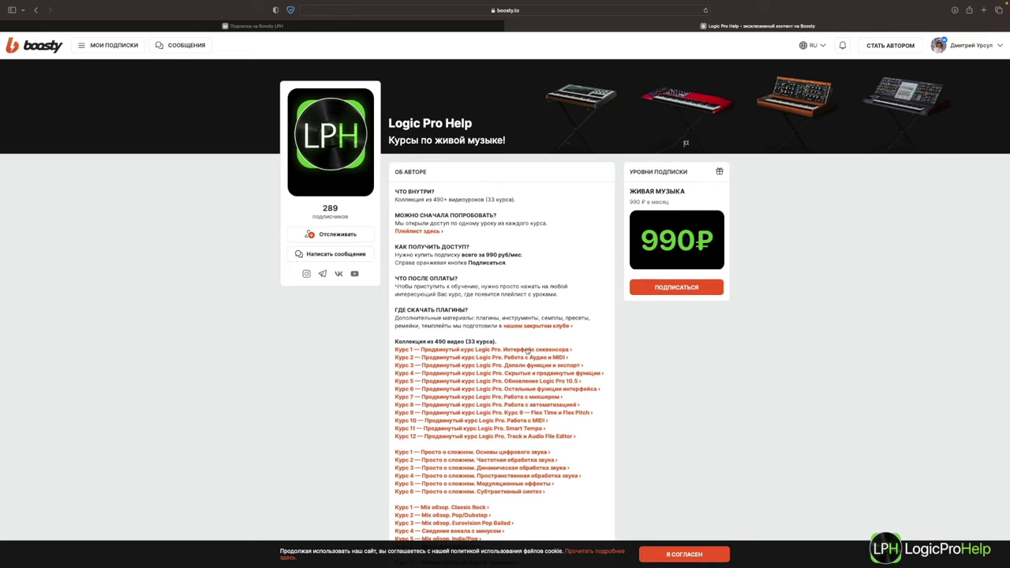
- Review the list of course links on the Boosty page and return to the Живая музыка plan on musichelp.ru
scroll(525, 350, down, 2)
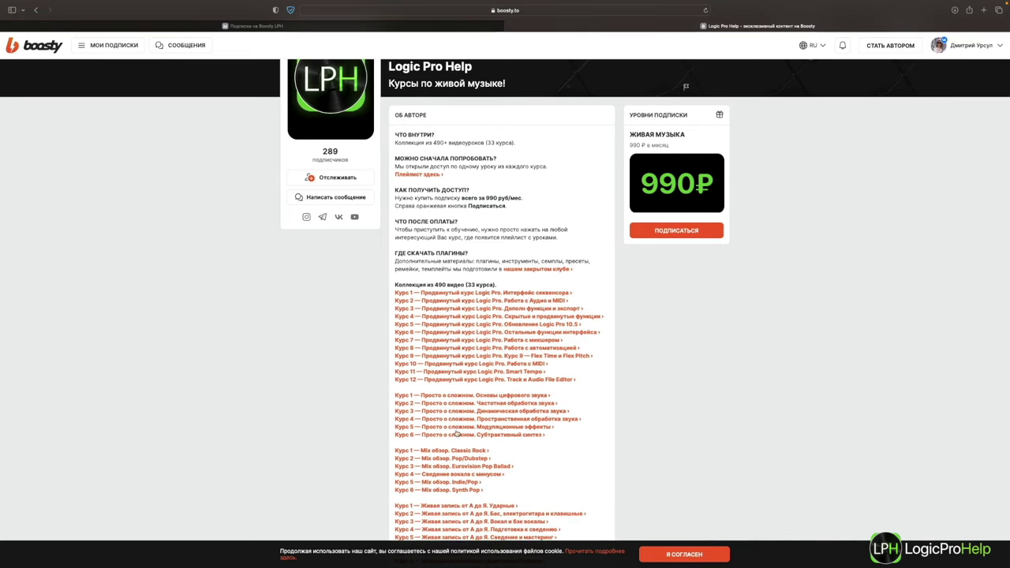
scroll(456, 433, down, 1)
click(359, 26)
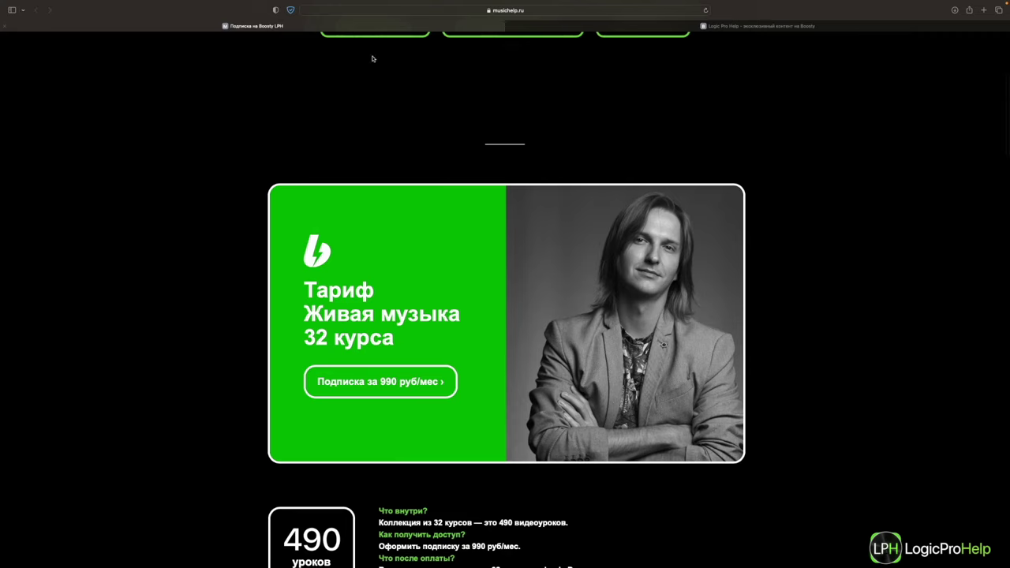
scroll(458, 220, up, 5)
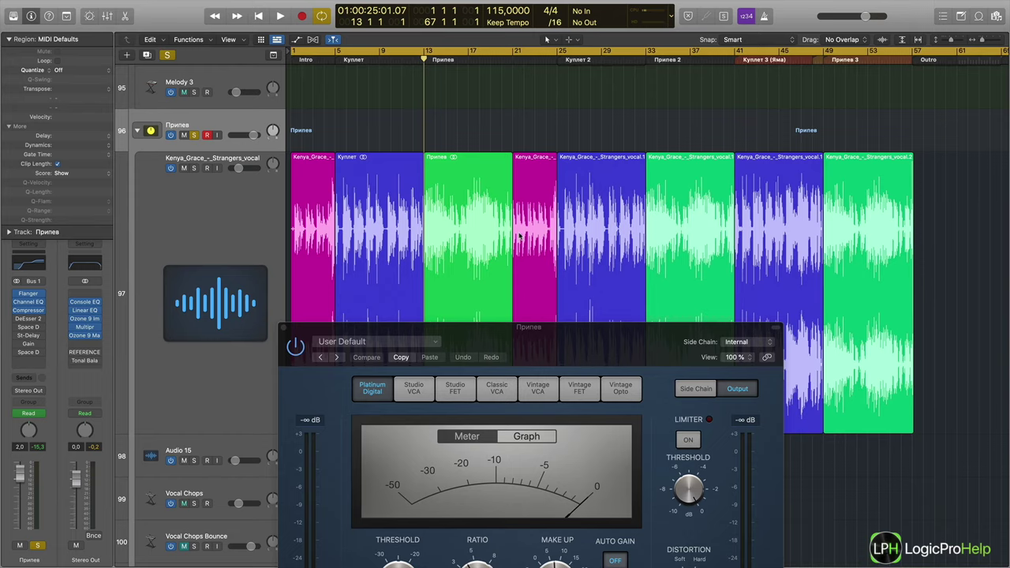
- Try dividing the green chorus vocal region around its quiet passage between bars 15 and 17, and undo the cuts
key(super+Right)
key(super+Right)
key(super+Right)
key(super+Right)
key(super+Right)
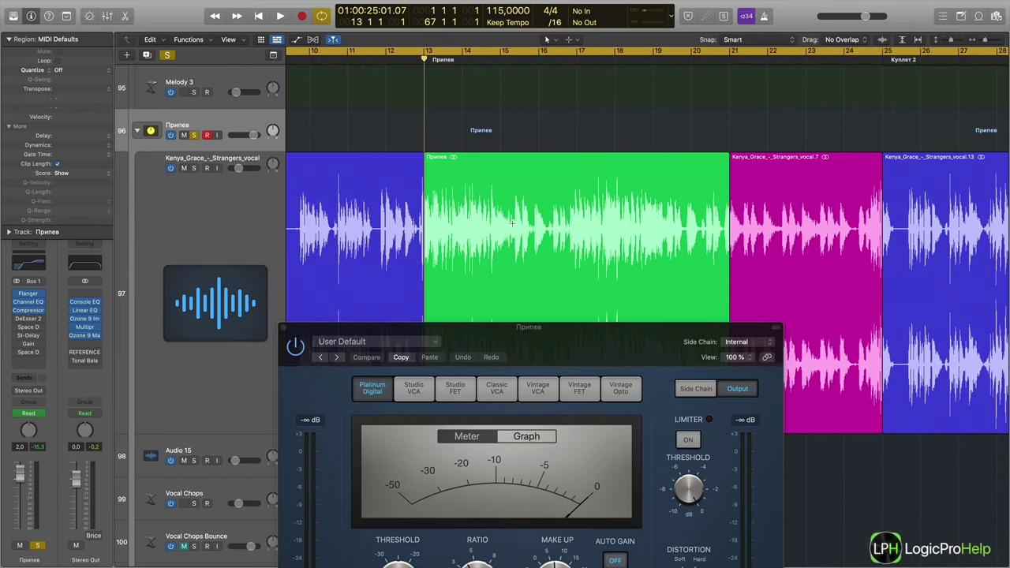
click(514, 224)
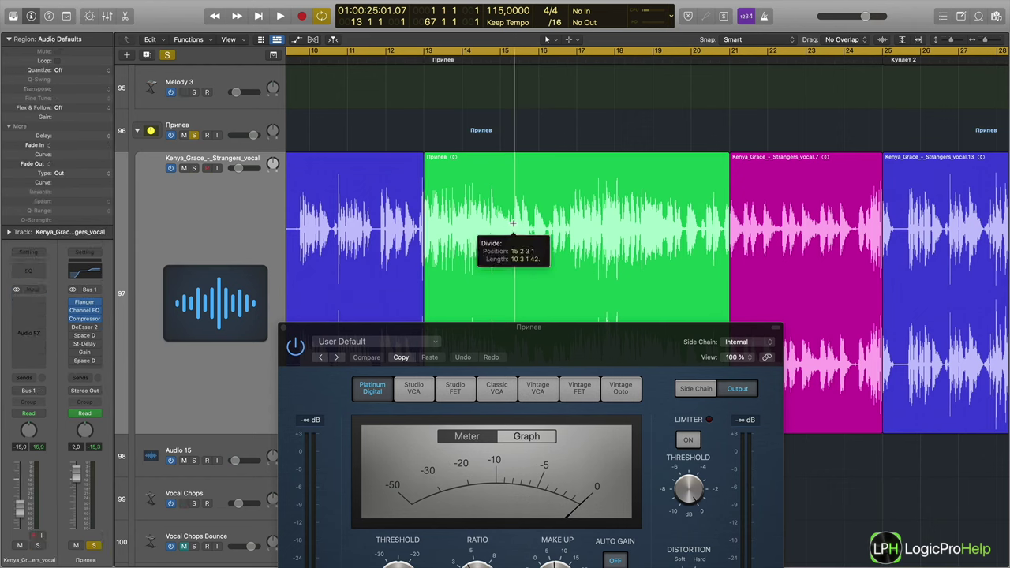
click(567, 225)
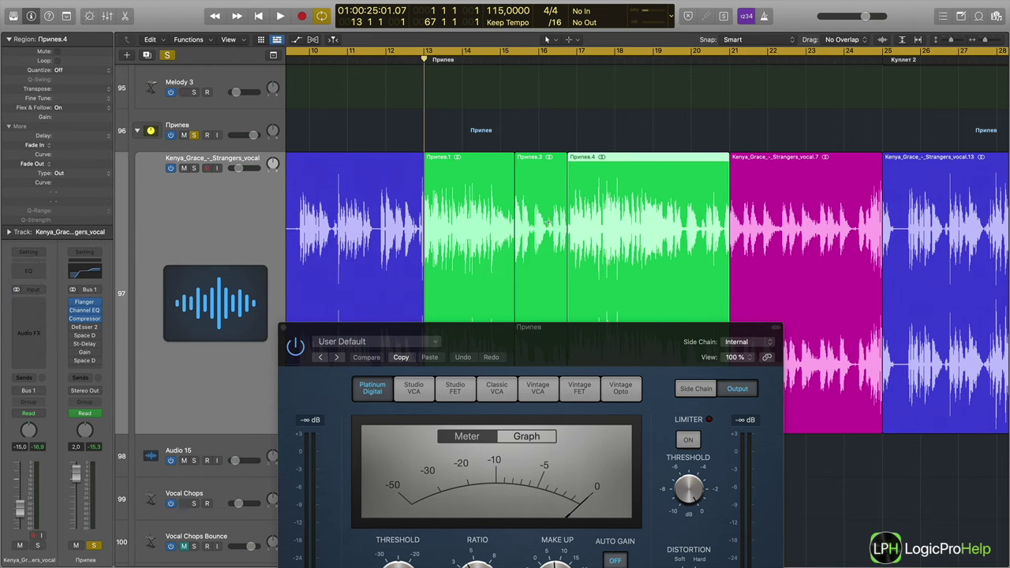
key(super+z)
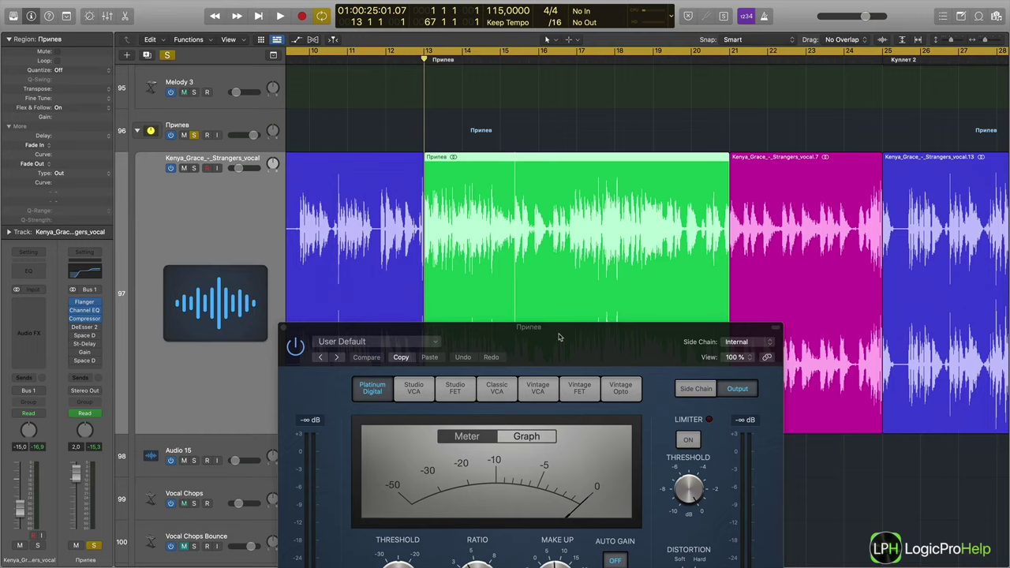
- Reposition the Compressor window and play the chorus vocal from bar 13 to watch the gain reduction meter
drag(559, 336, 556, 216)
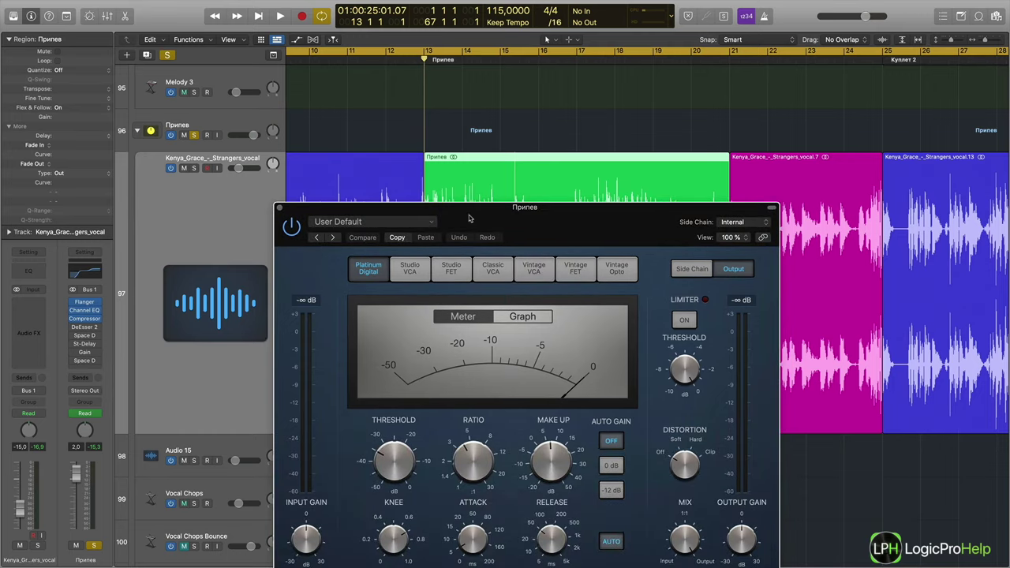
drag(469, 213, 462, 367)
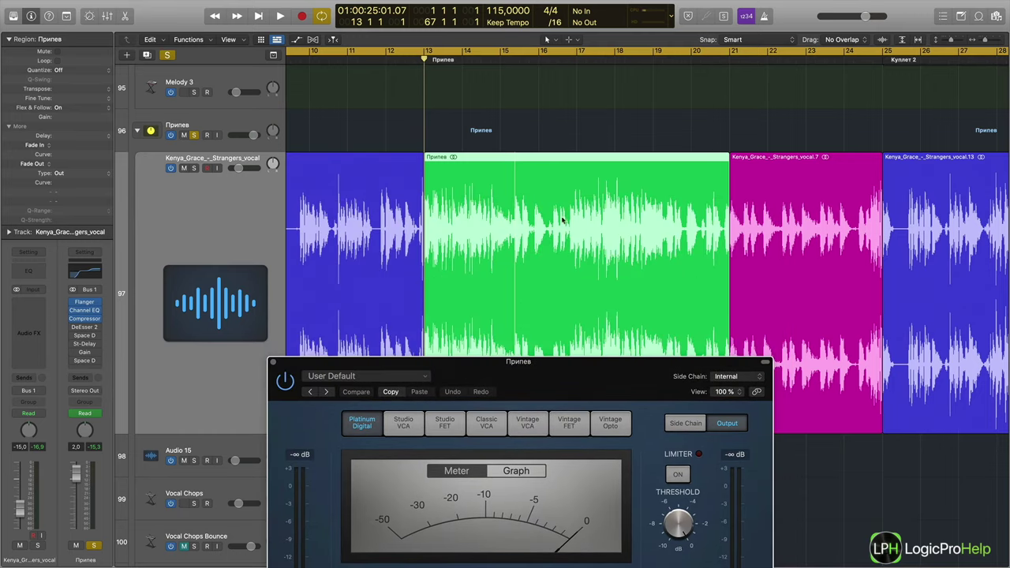
drag(534, 363, 529, 153)
key(space)
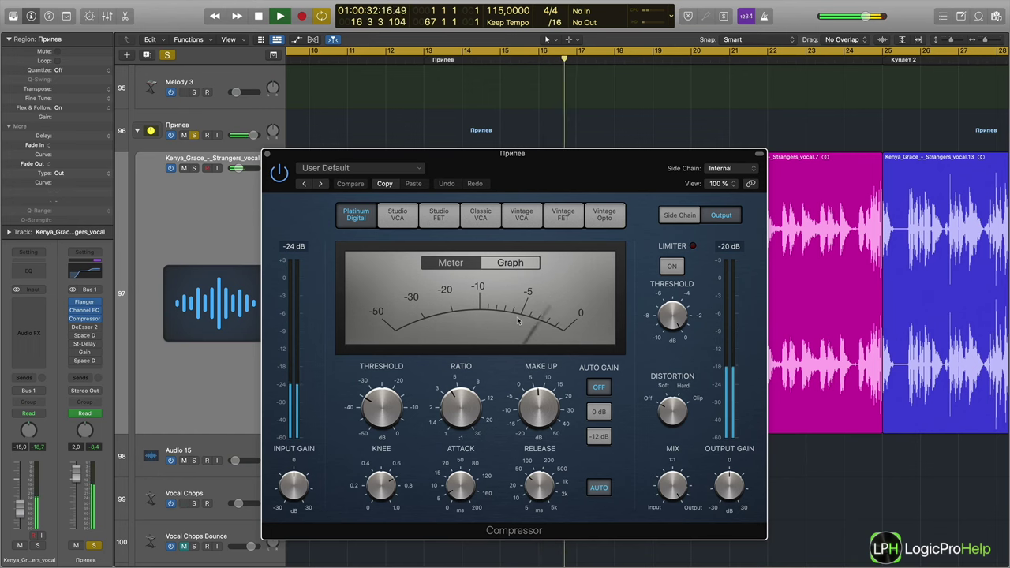
key(space)
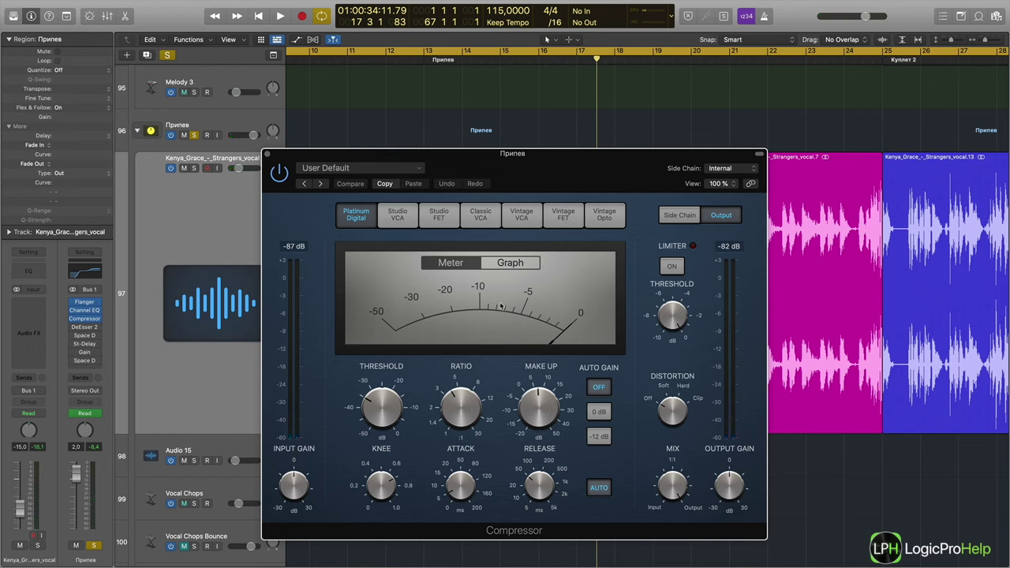
- Examine the Compressor's knee, ratio, attack and release on the Припев track, toggling automatic release off and on, and close its window
click(201, 126)
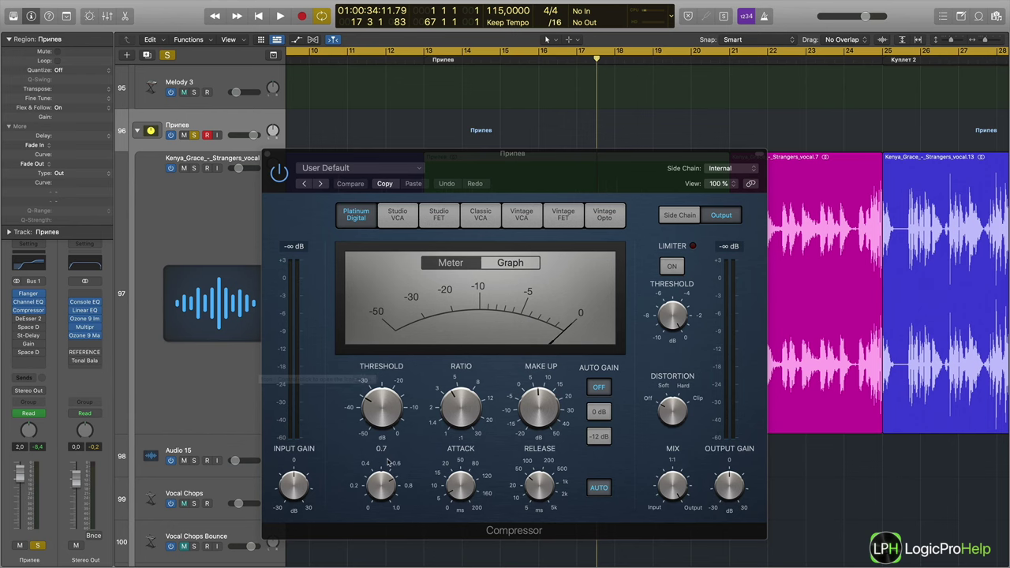
mouse_move(452, 412)
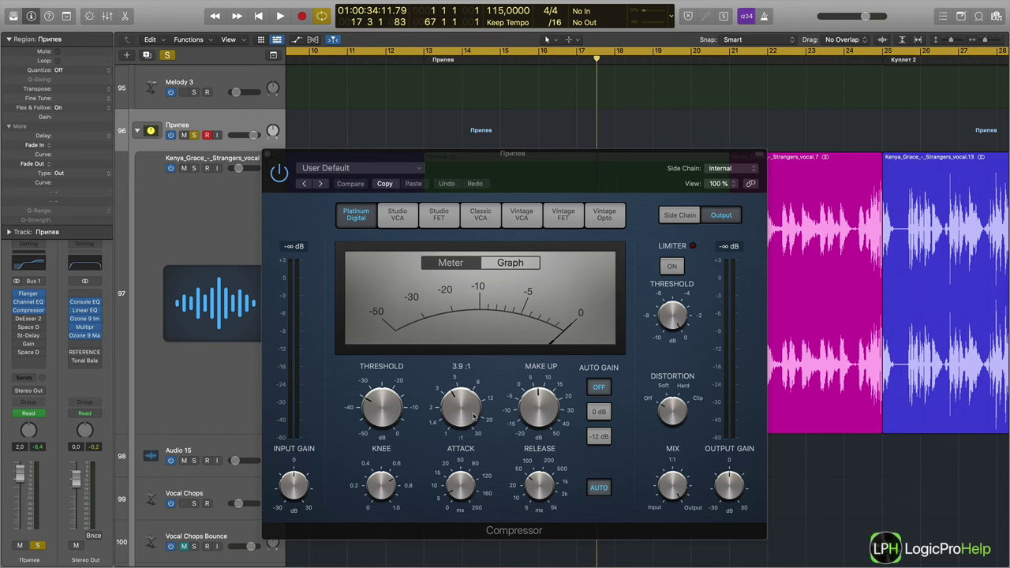
mouse_move(465, 495)
mouse_move(533, 494)
click(599, 489)
mouse_move(527, 481)
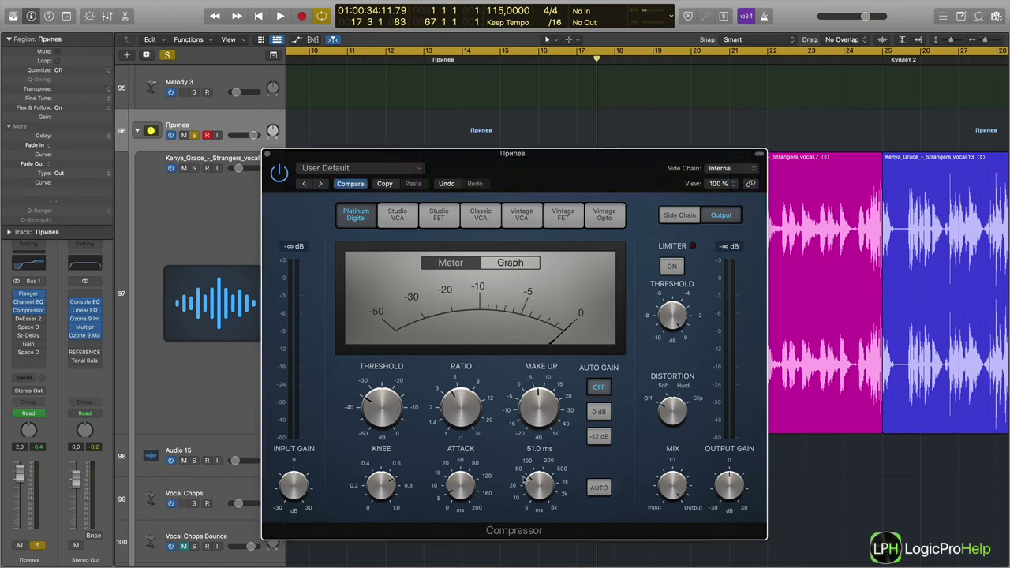
click(596, 488)
mouse_move(384, 410)
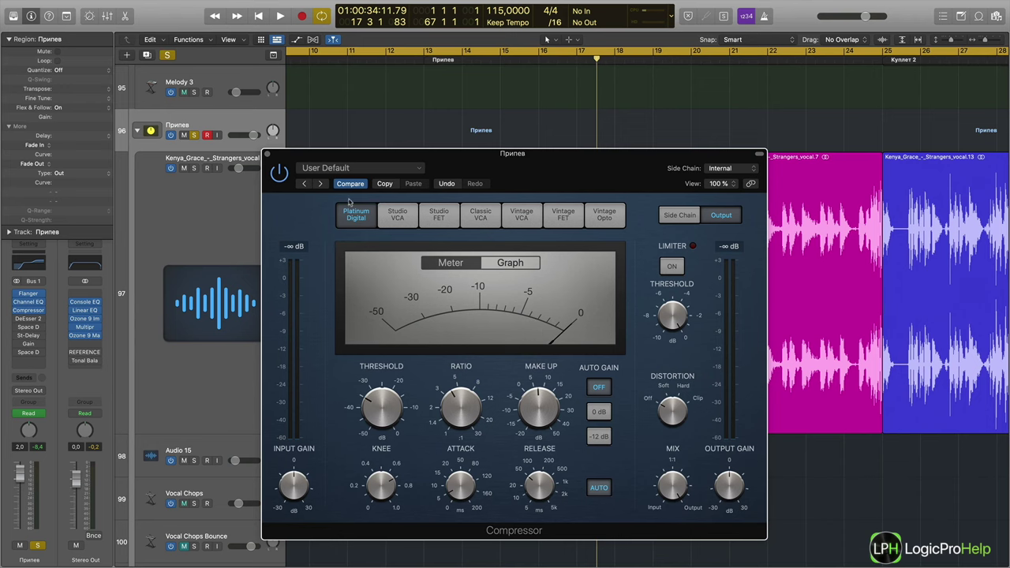
click(266, 154)
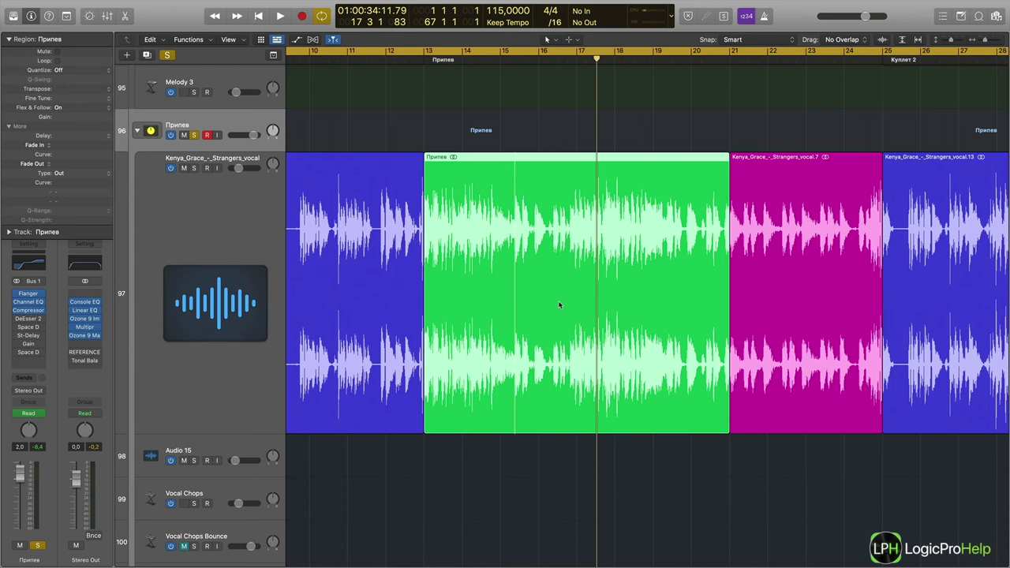
- With the playhead at bar 13, enable and open the Припев track's DeEsser 2, placing its window clear of the chorus region
click(425, 59)
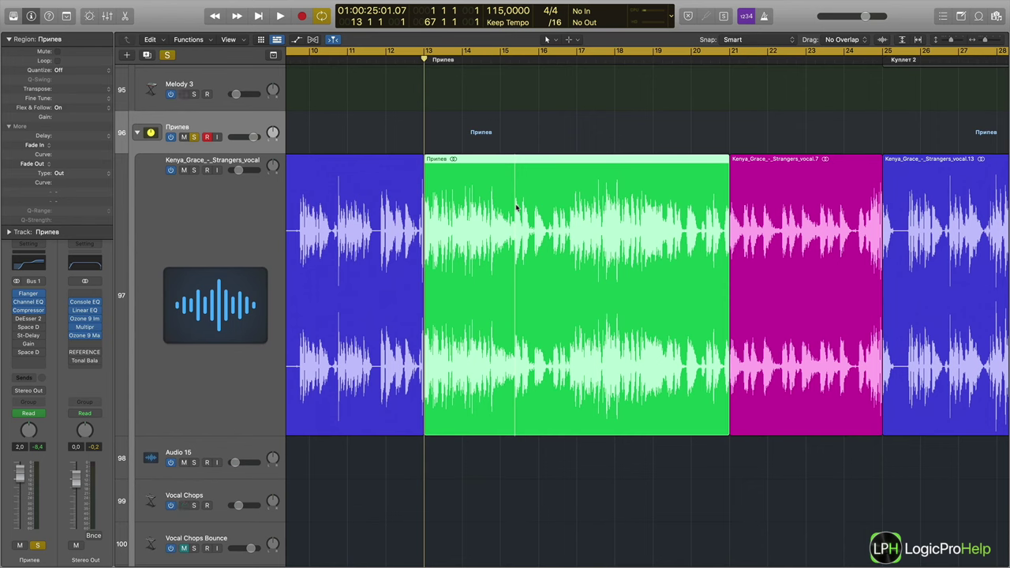
click(29, 319)
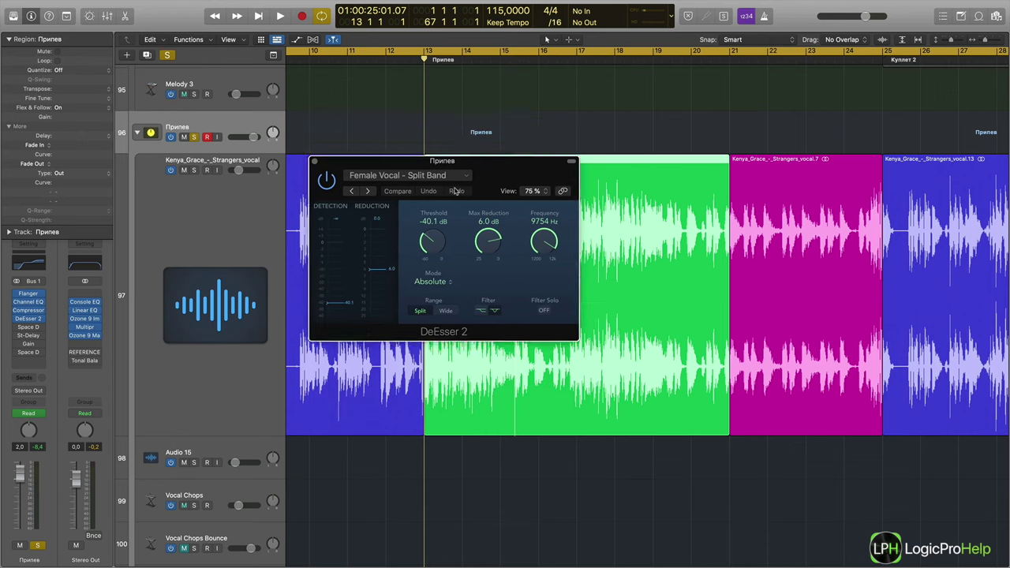
drag(456, 191, 457, 312)
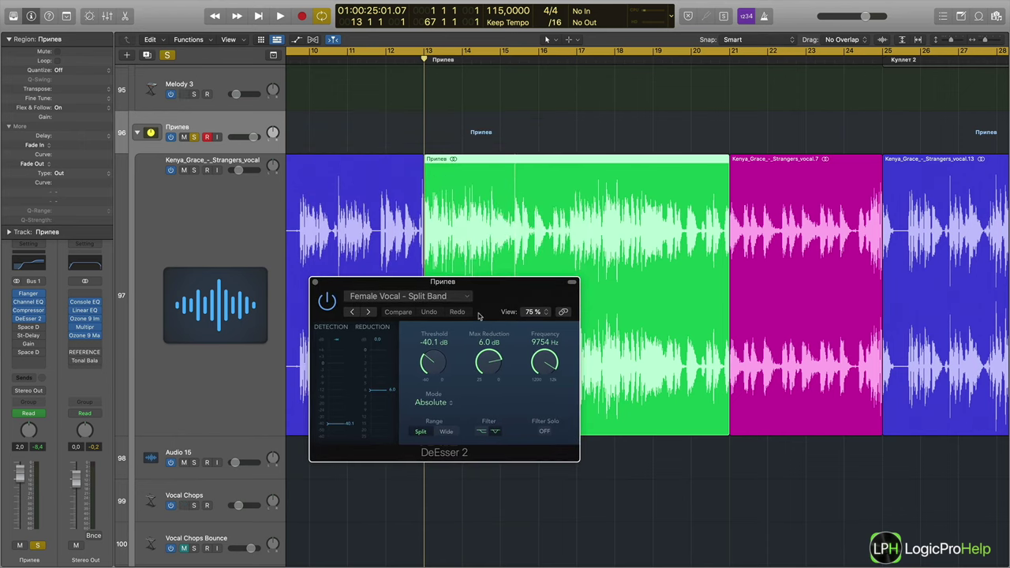
drag(475, 296, 520, 395)
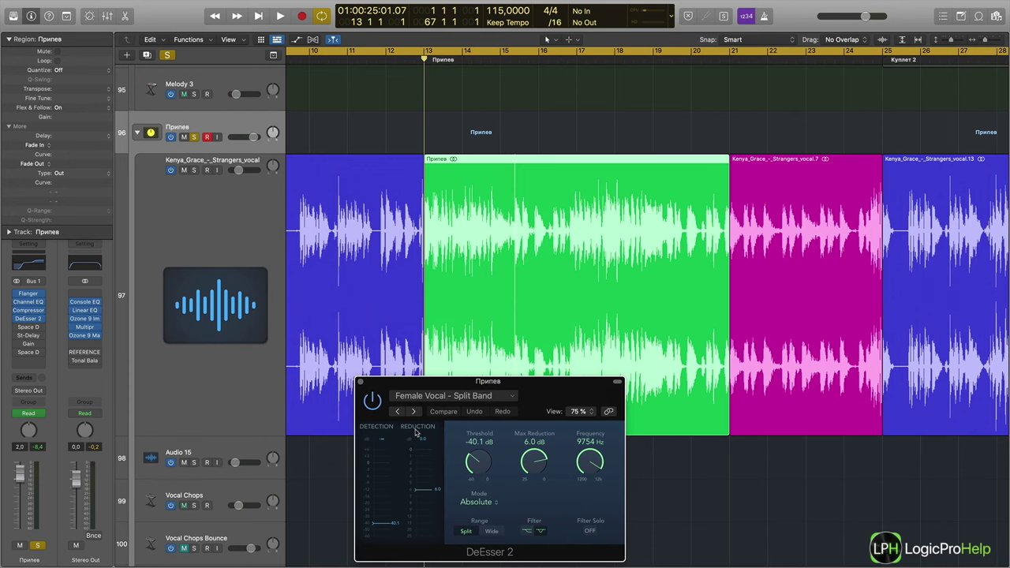
click(30, 310)
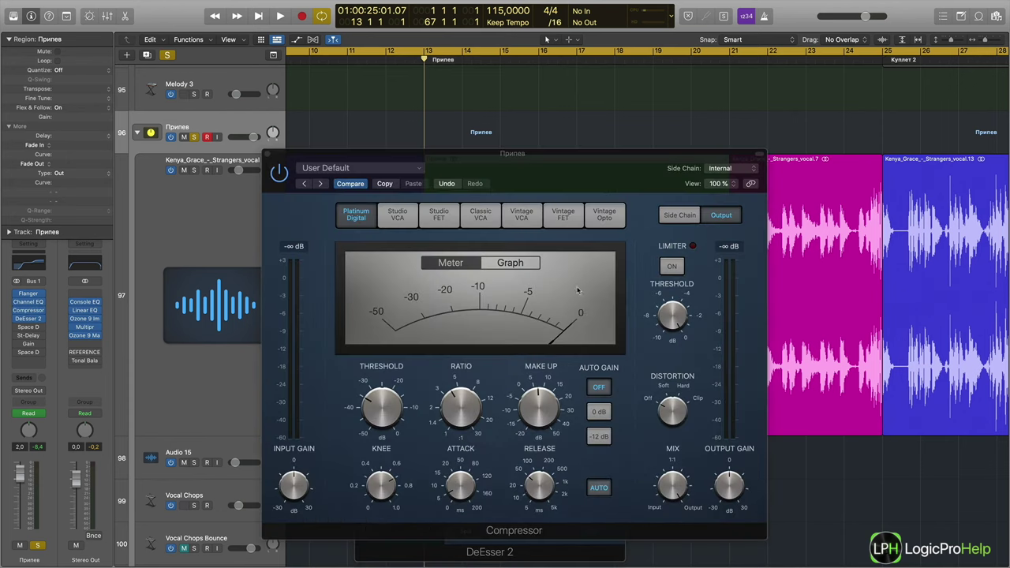
click(267, 154)
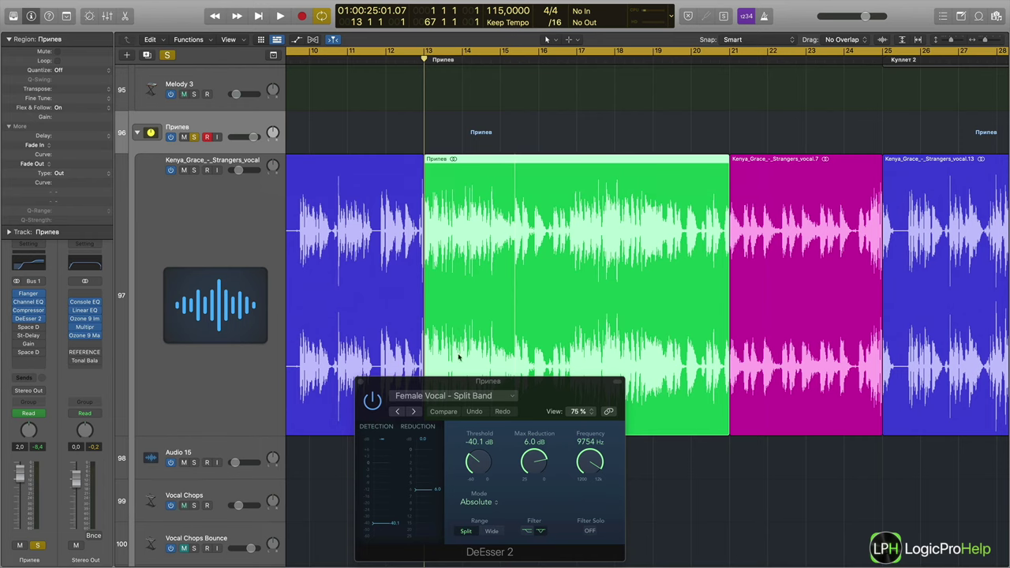
drag(471, 385, 269, 286)
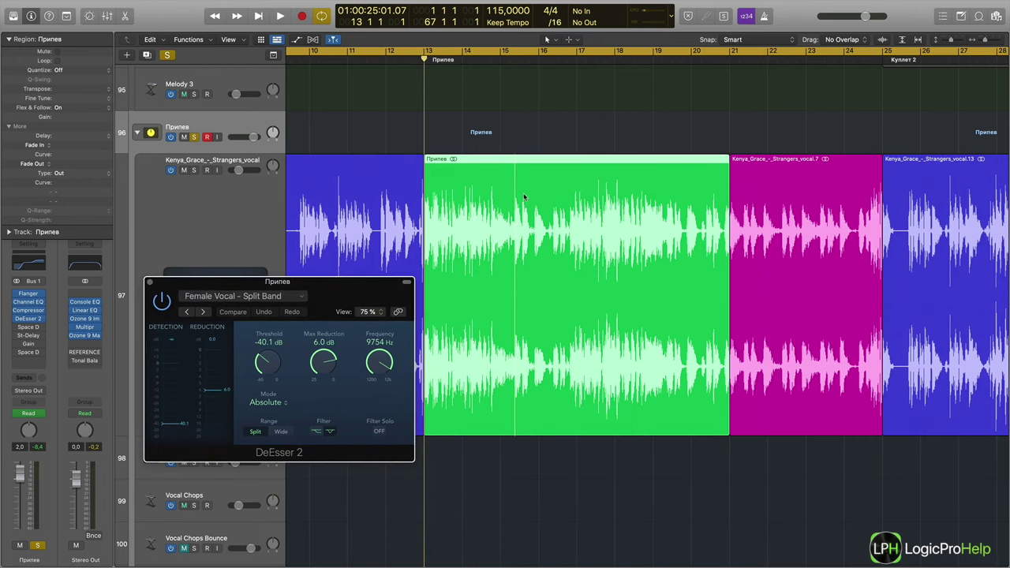
- Audition the chorus vocal while raising DeEsser 2's Threshold to -35.0 dB and on to -30.4 dB
key(space)
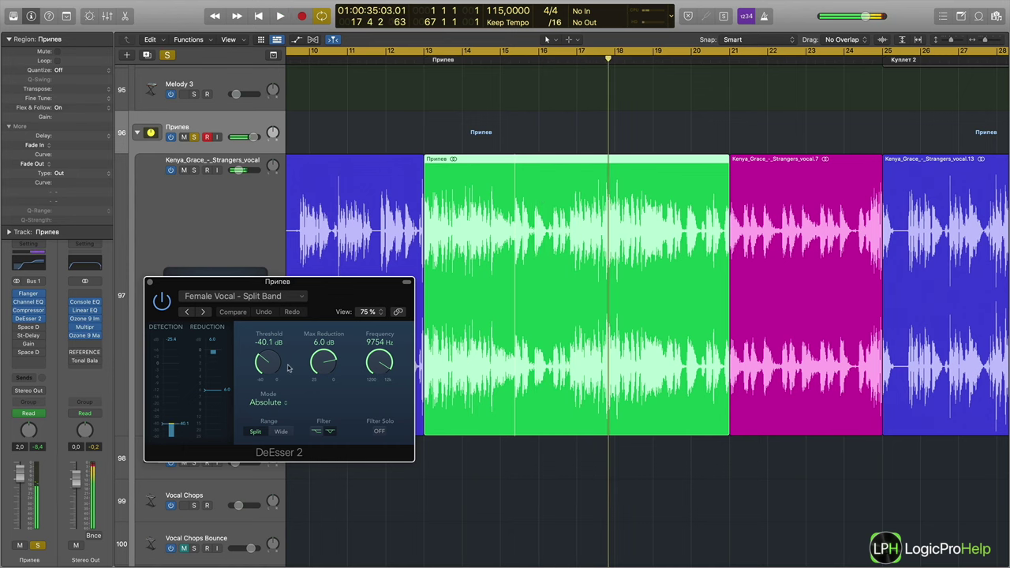
drag(268, 365, 273, 356)
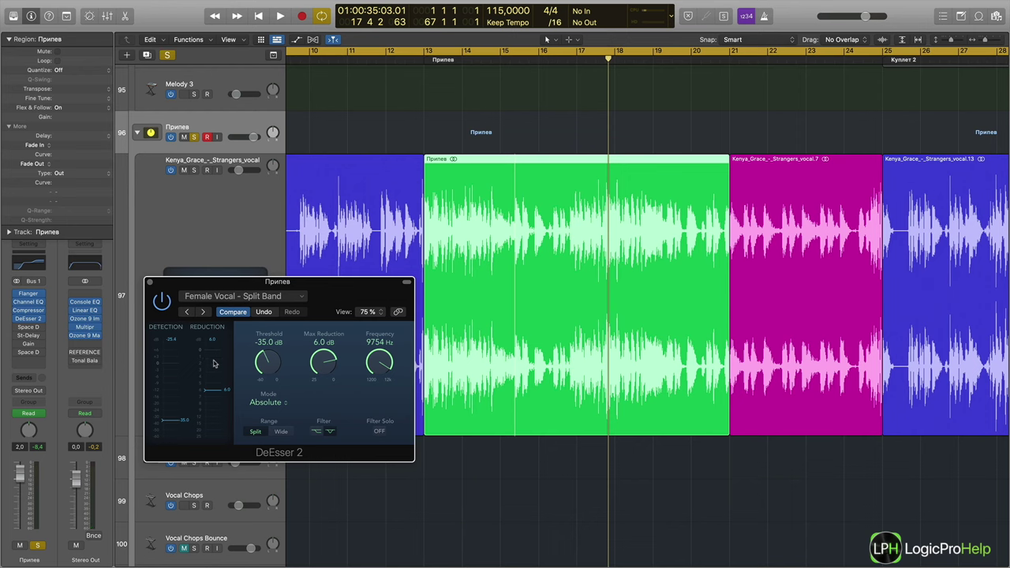
drag(259, 283, 251, 298)
key(shift+space)
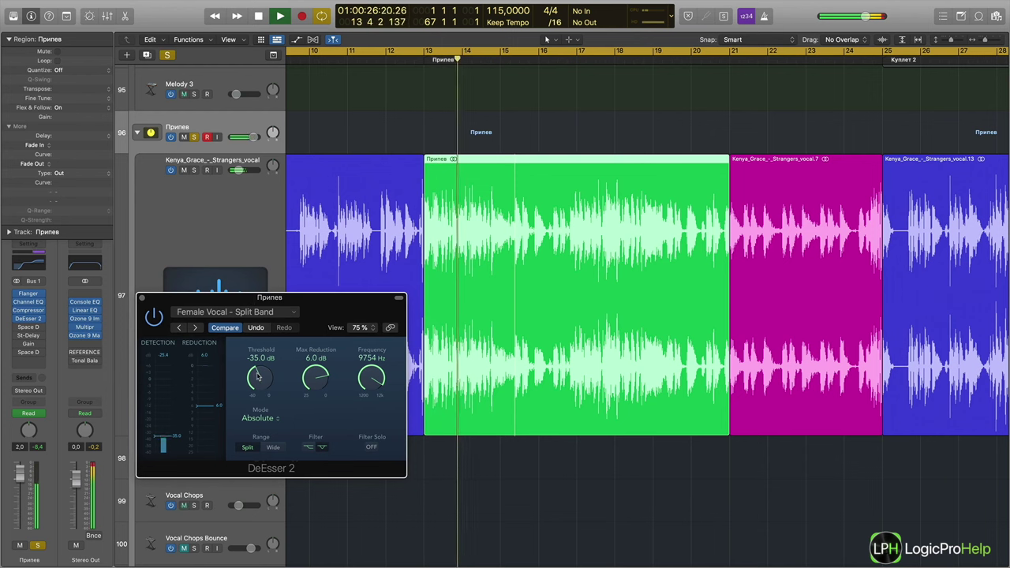
drag(258, 377, 261, 372)
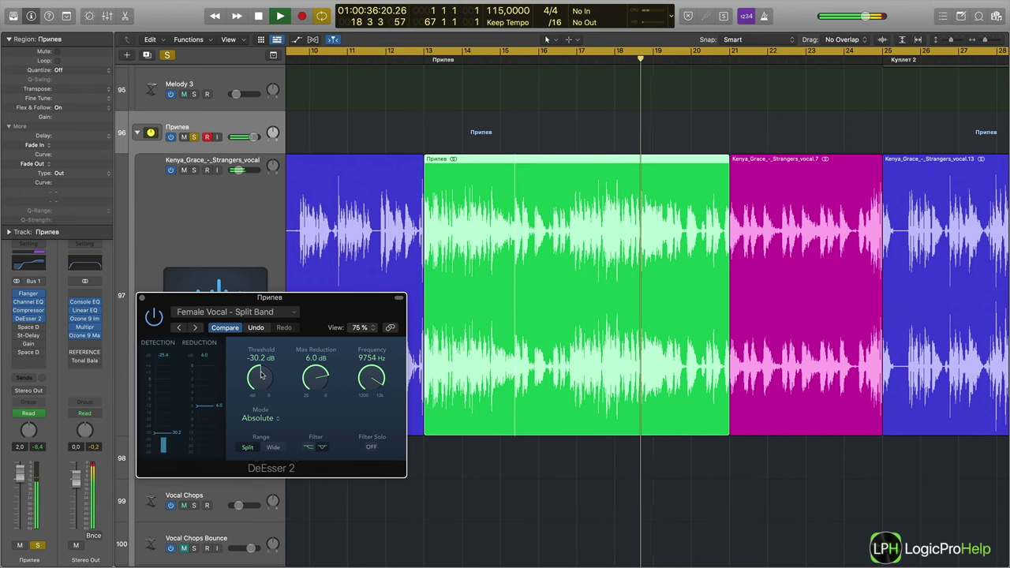
key(space)
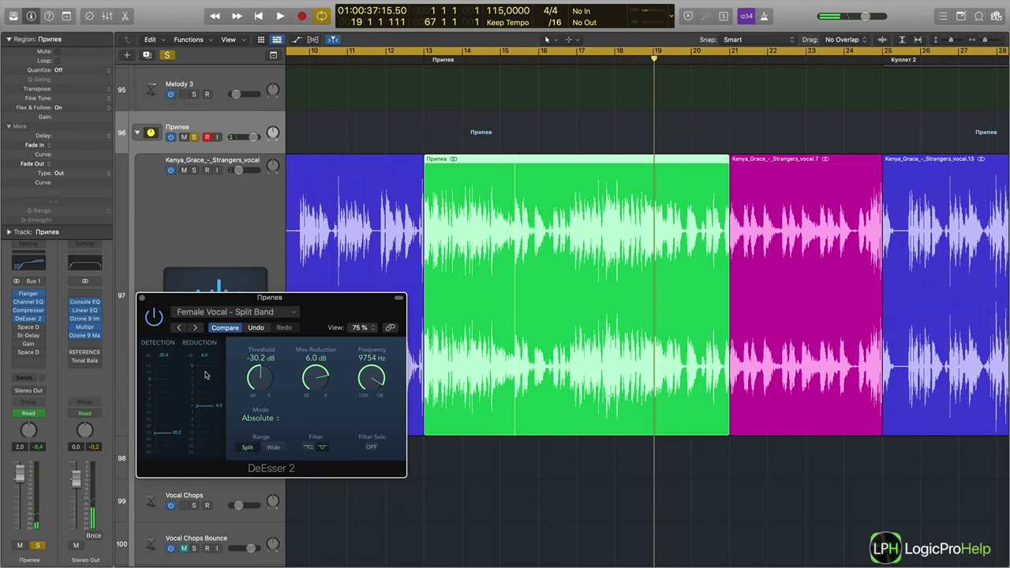
scroll(268, 381, down, 1)
- Set DeEsser 2's Max Reduction to 1.1 dB, replay the vocal from bar 18 and increase the reduction to 8.0 dB
click(321, 449)
drag(316, 385, 318, 356)
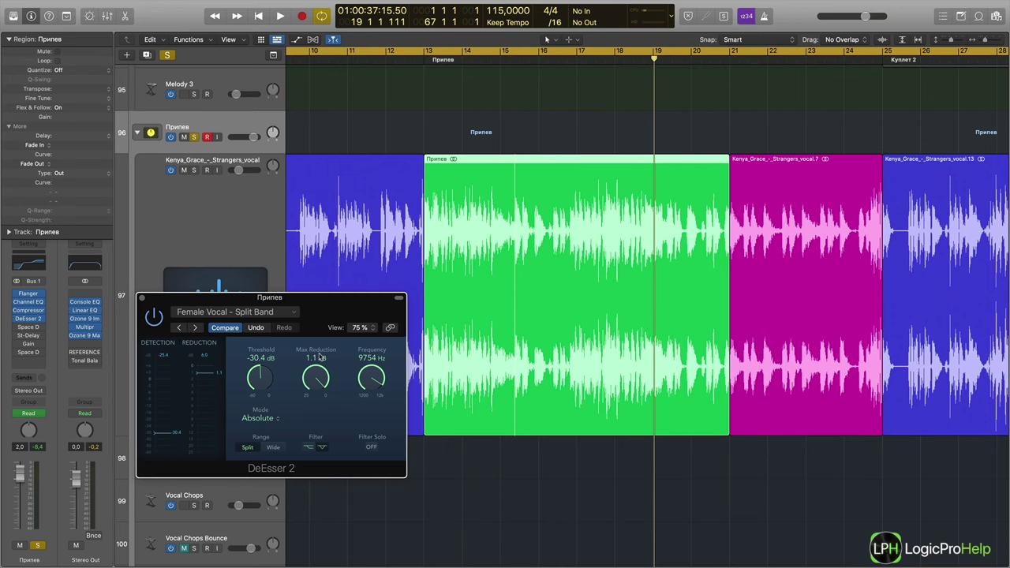
click(638, 61)
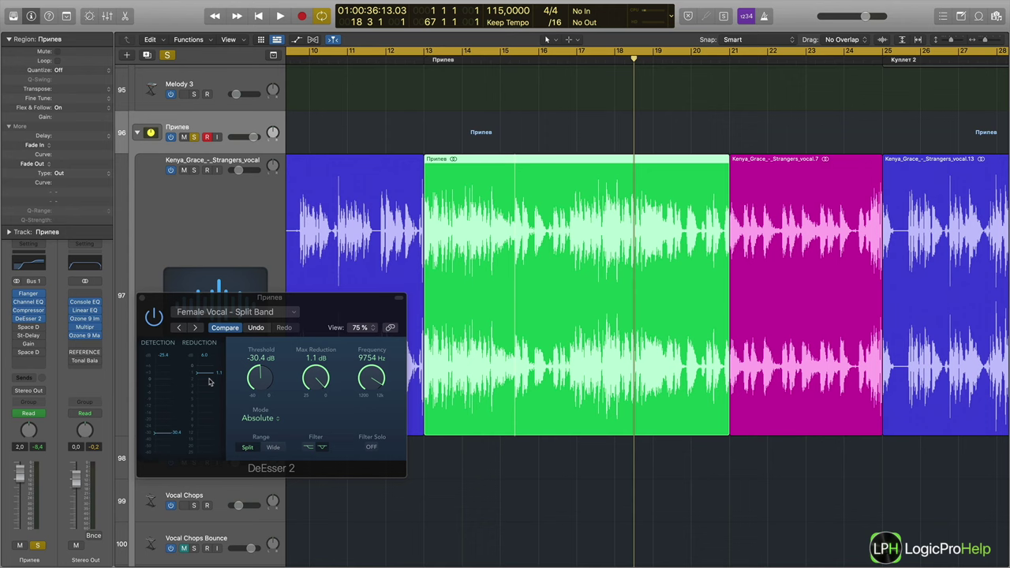
key(space)
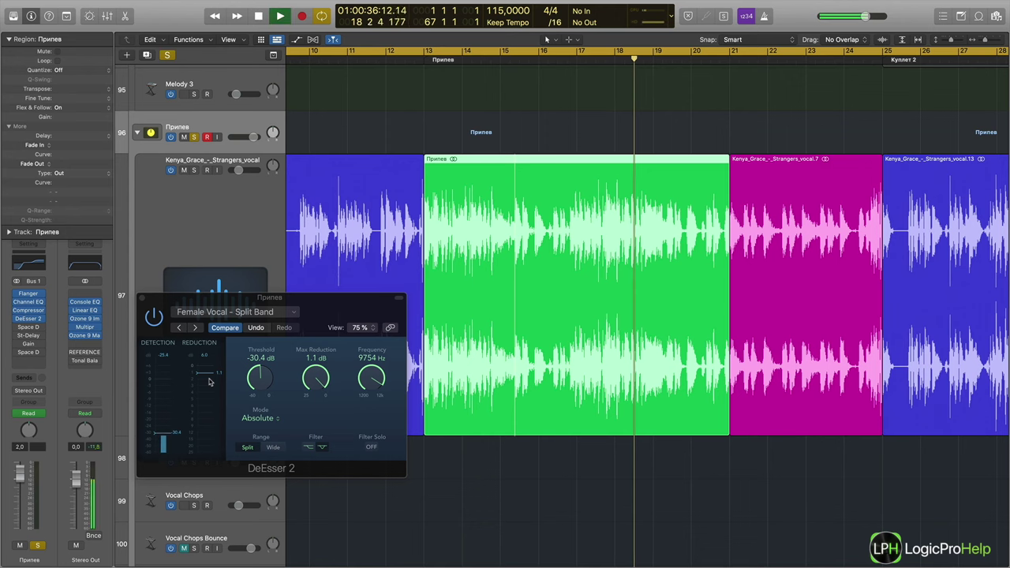
drag(217, 377, 221, 423)
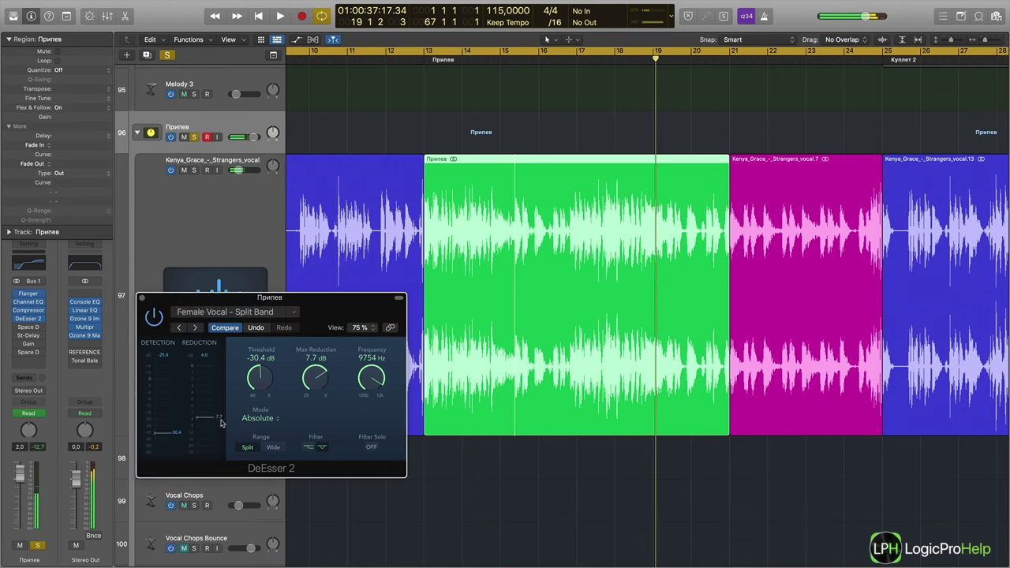
key(space)
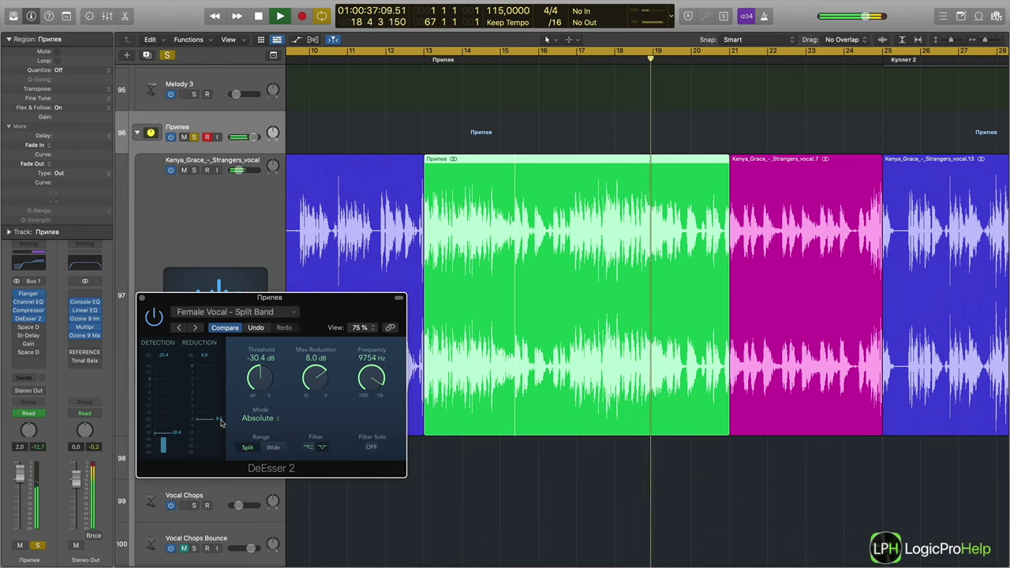
- Stop playback, lower DeEsser 2's Threshold to -50.4 dB and set its Max Reduction to 5.0 dB and on to 9.6 dB
key(space)
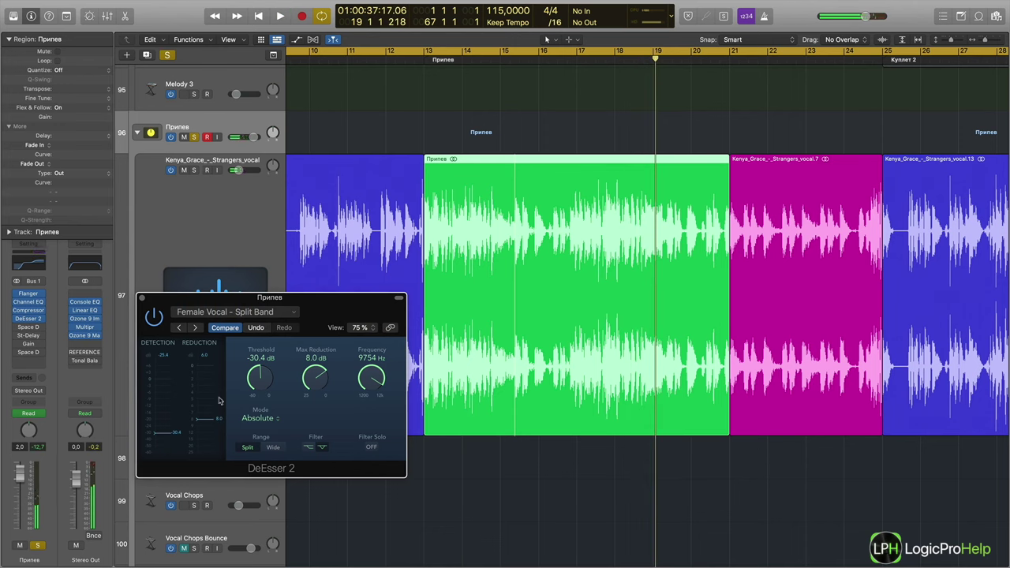
drag(314, 386, 314, 366)
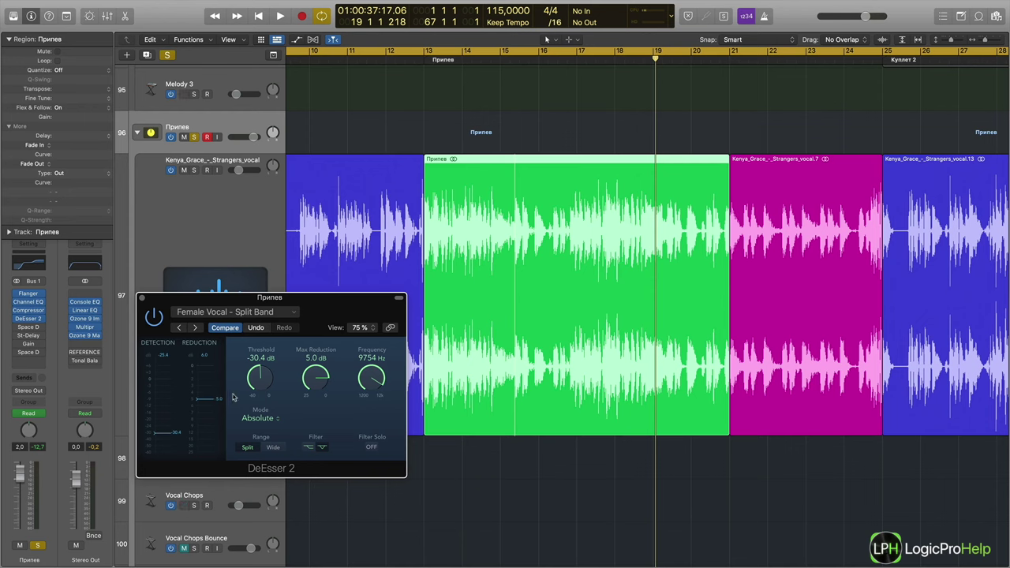
drag(254, 384, 258, 413)
drag(321, 387, 321, 411)
drag(265, 378, 266, 380)
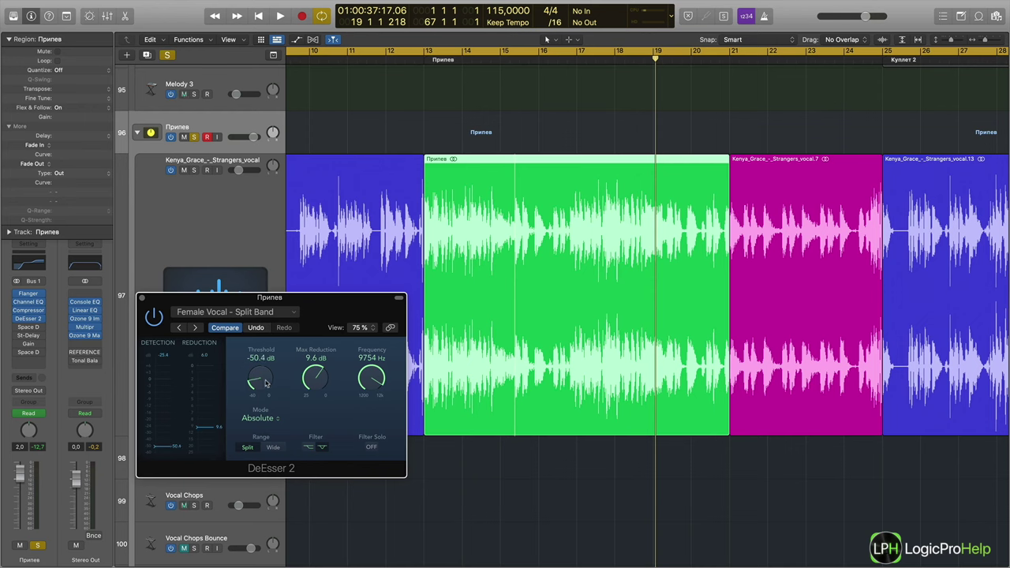
- Audition the chorus vocal from bar 18 and again from bar 13, bypassing and re-enabling DeEsser 2 during playback
click(609, 69)
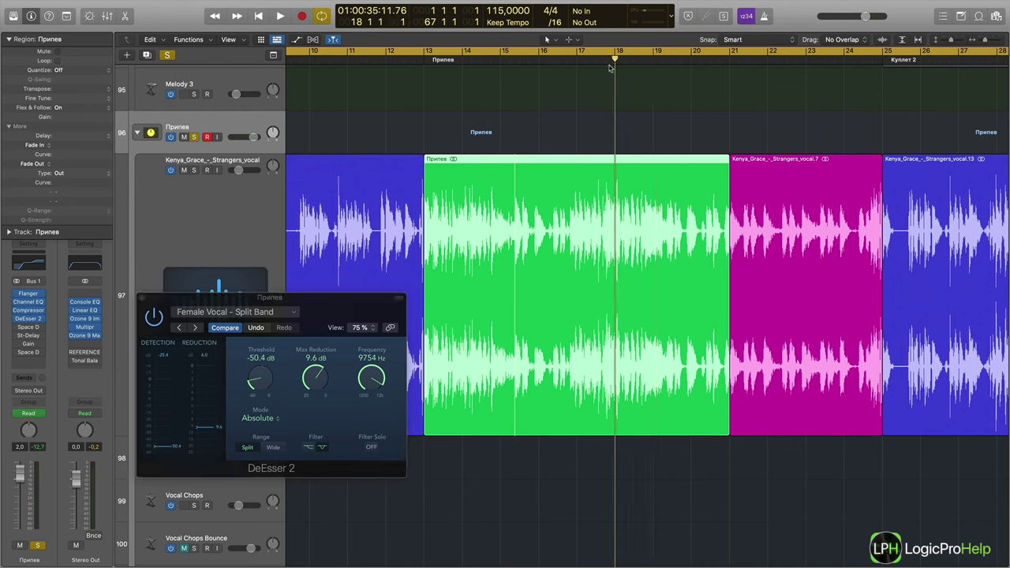
key(space)
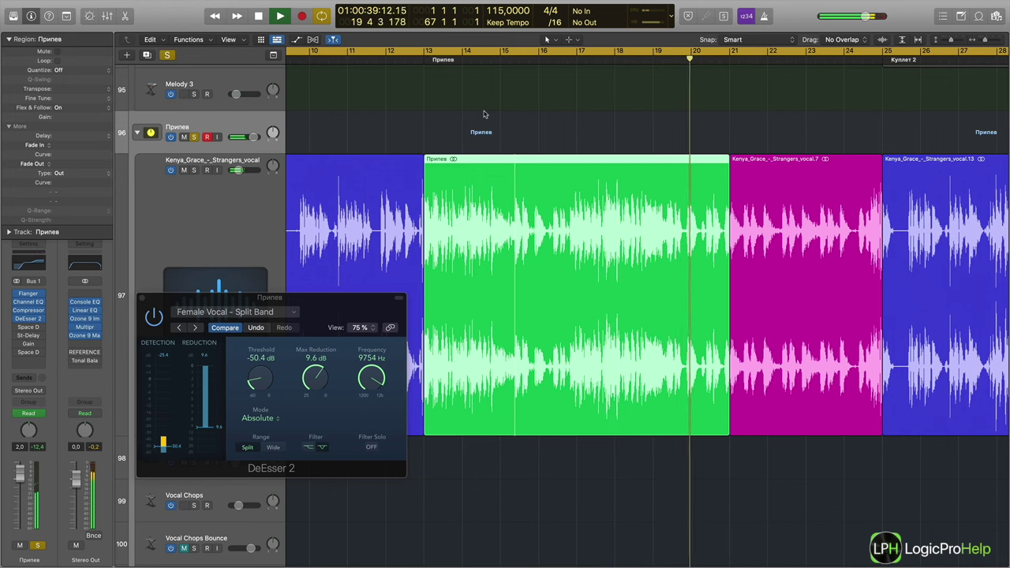
key(space)
click(423, 61)
key(space)
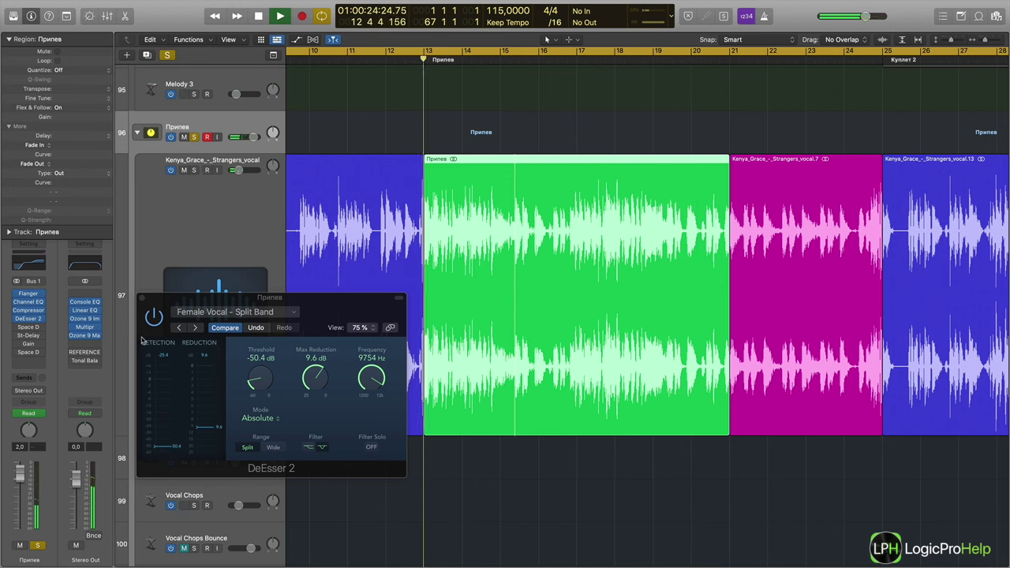
click(154, 317)
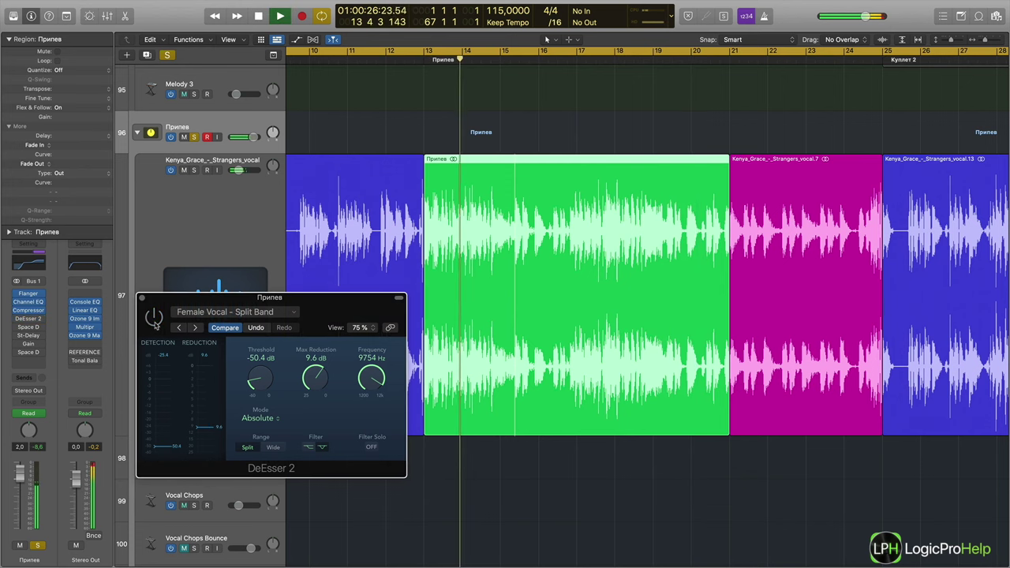
click(154, 317)
key(space)
click(26, 305)
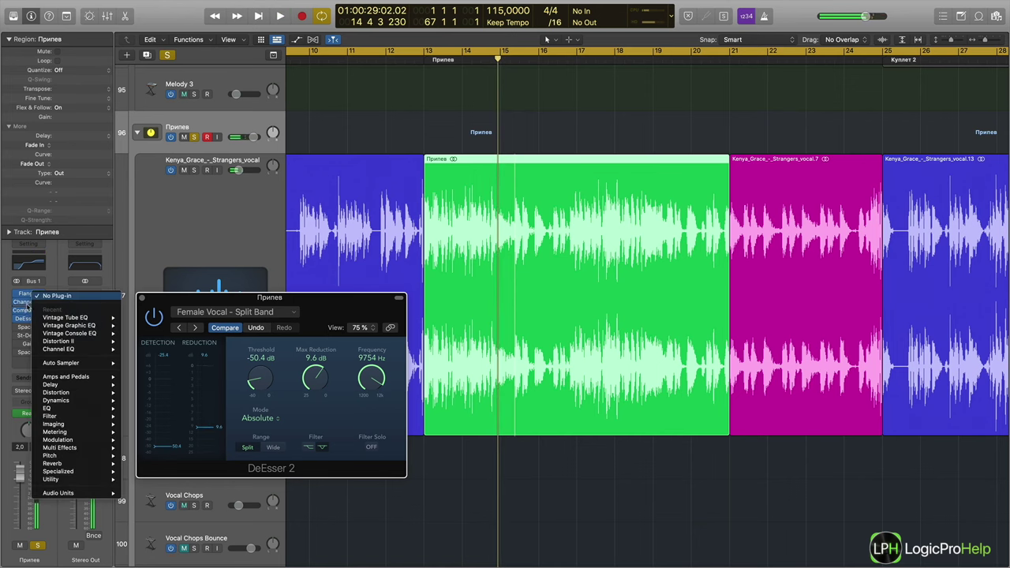
click(27, 304)
click(28, 303)
click(27, 303)
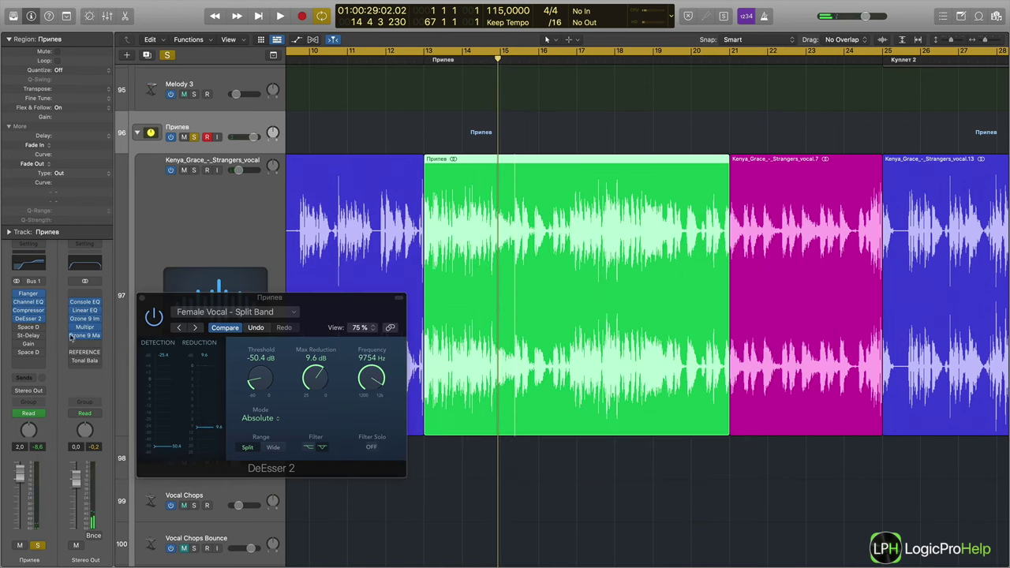
- Set DeEsser 2's Threshold to -25.0 dB and Max Reduction to 5.7 dB, and replay the vocal from bar 18
drag(263, 370, 272, 316)
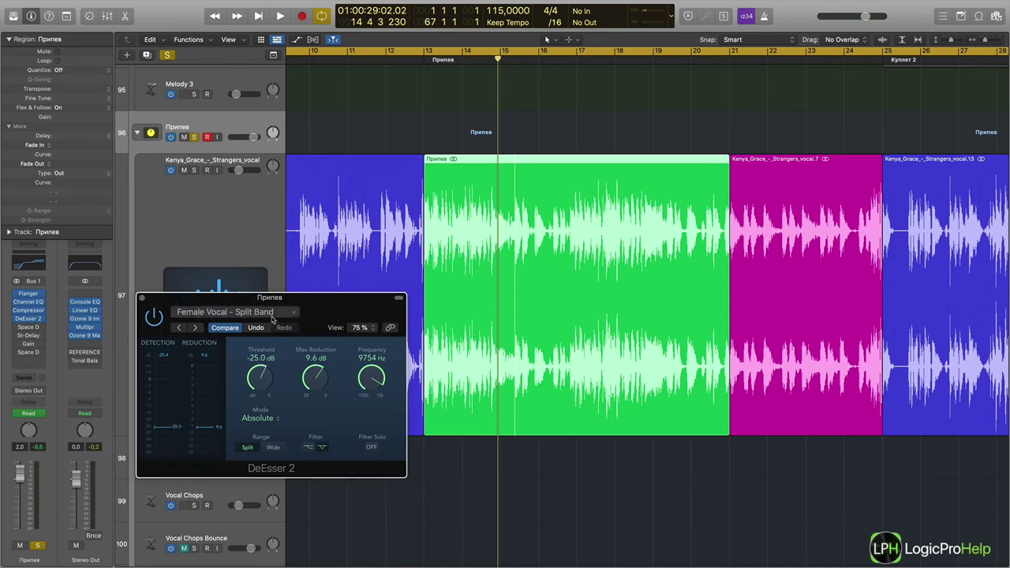
mouse_move(321, 383)
mouse_down()
mouse_move(320, 363)
mouse_move(328, 396)
mouse_up()
click(615, 60)
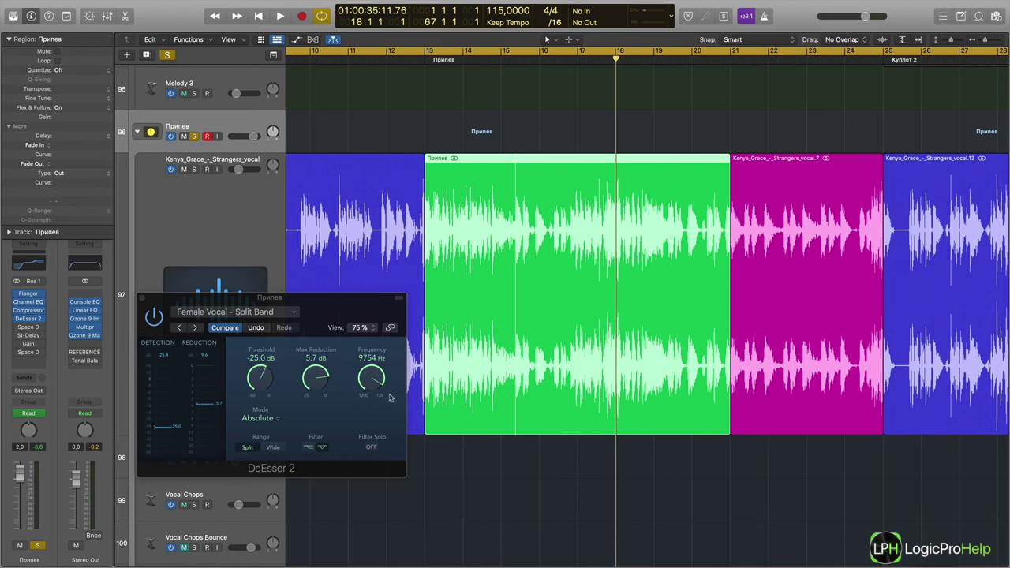
key(space)
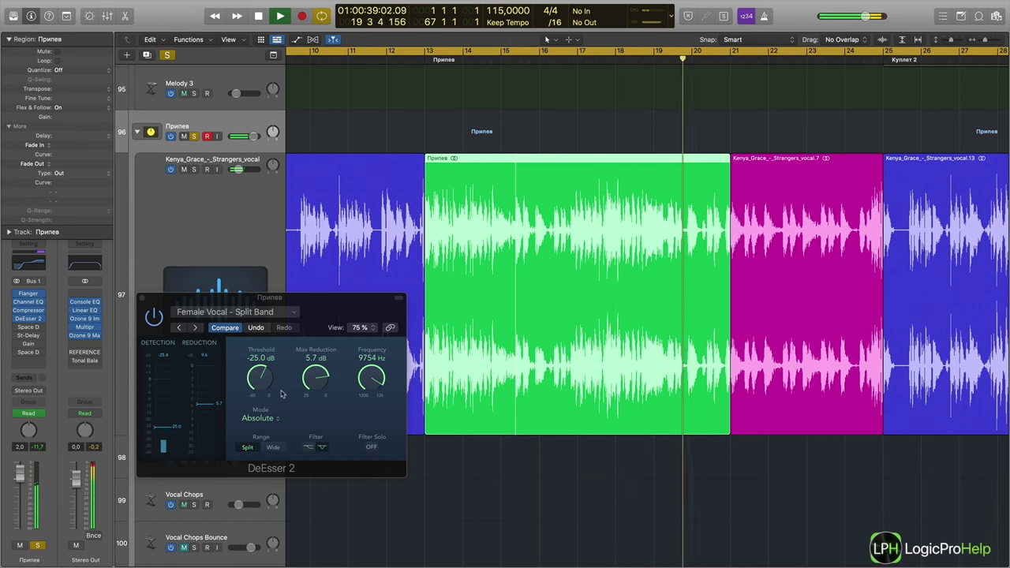
- Set DeEsser 2's Threshold to -30.0 dB while auditioning the vocal, stop playback and close the plug-in window
mouse_move(260, 378)
mouse_down()
mouse_move(267, 406)
mouse_move(262, 370)
mouse_move(264, 382)
mouse_up()
key(space)
key(space)
key(space)
key(space)
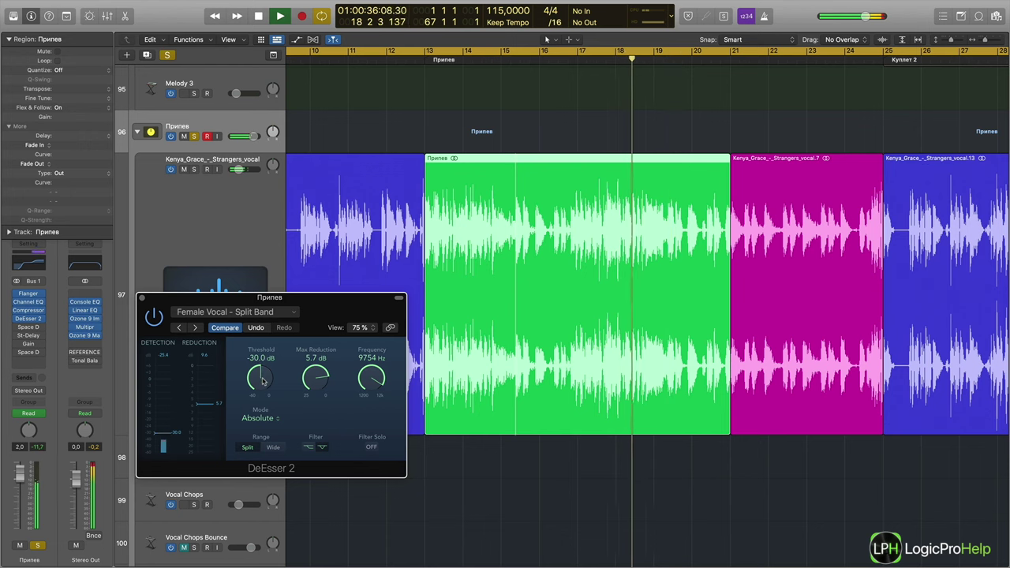
key(space)
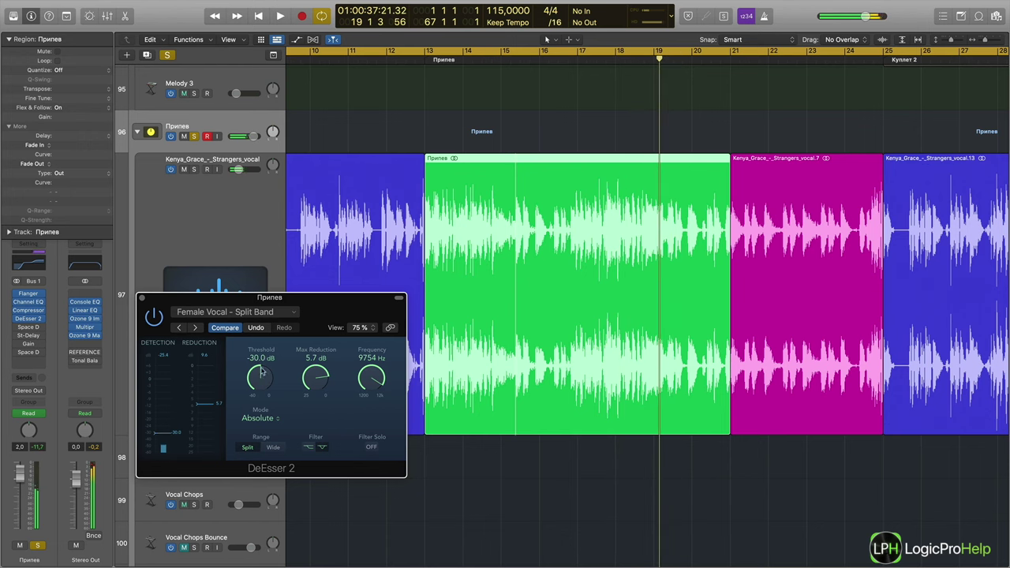
click(142, 298)
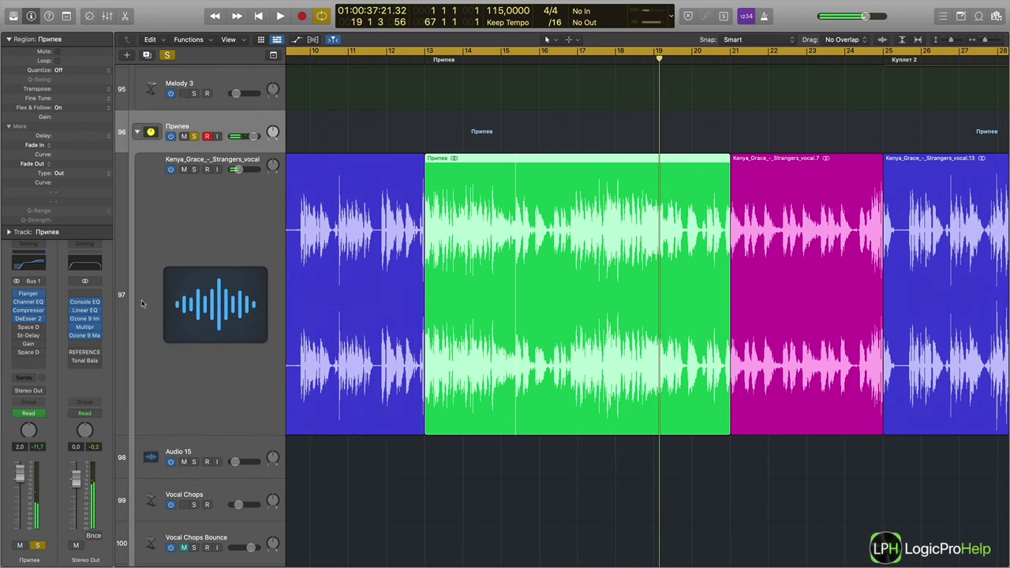
- Enable and open the Припев track's first Space Designer, audition the vocal through its 01.4s Jazz Vocal Room reverb, and close its window
click(28, 327)
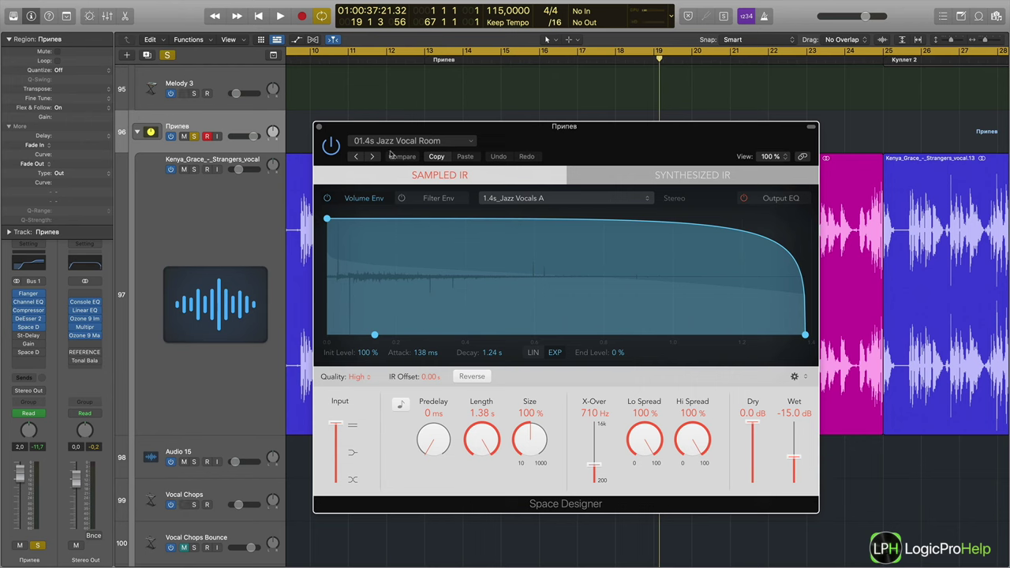
key(space)
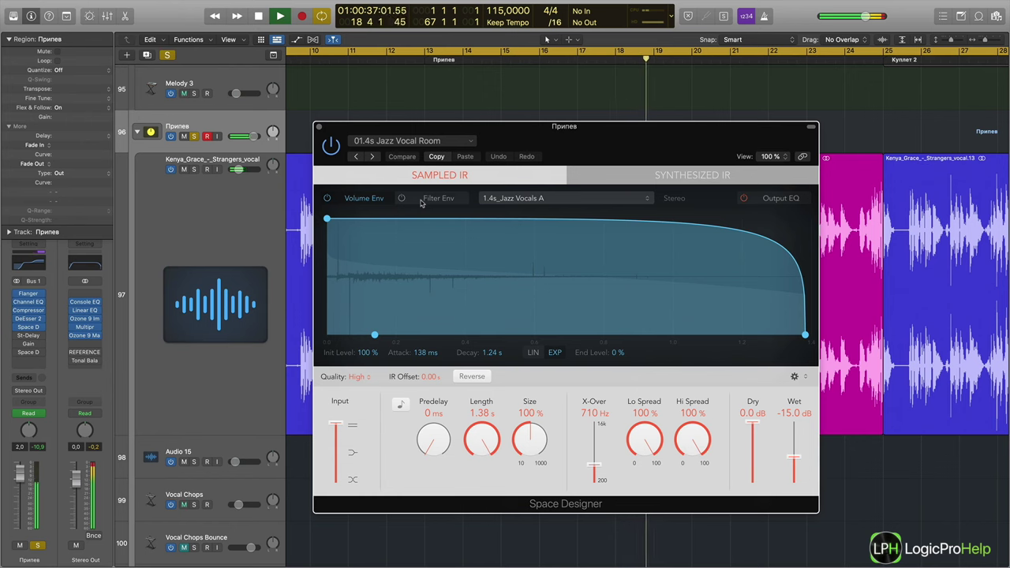
key(space)
click(320, 127)
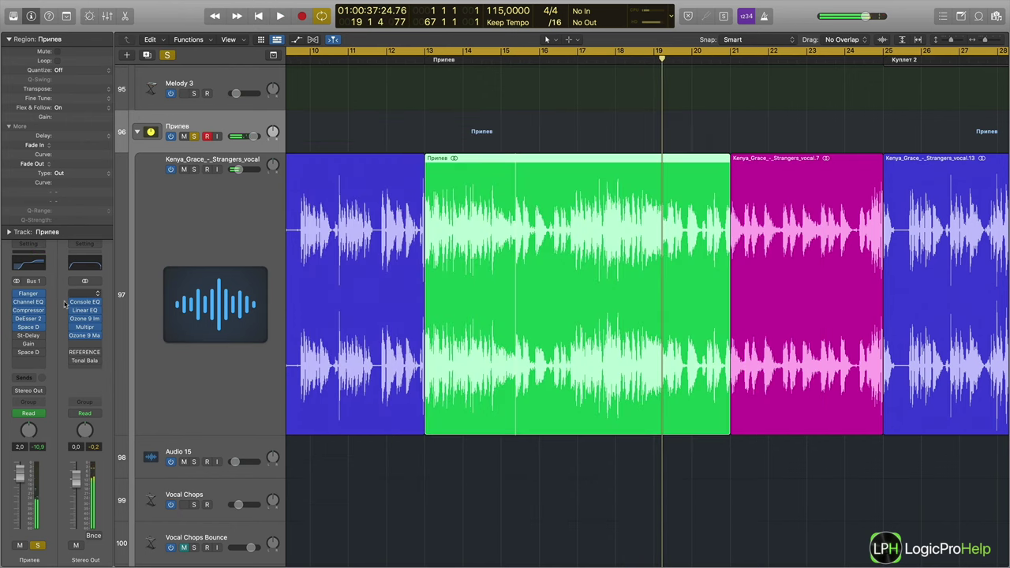
- Open and enable the Припев track's Stereo Delay and play the chorus from bar 13
click(29, 336)
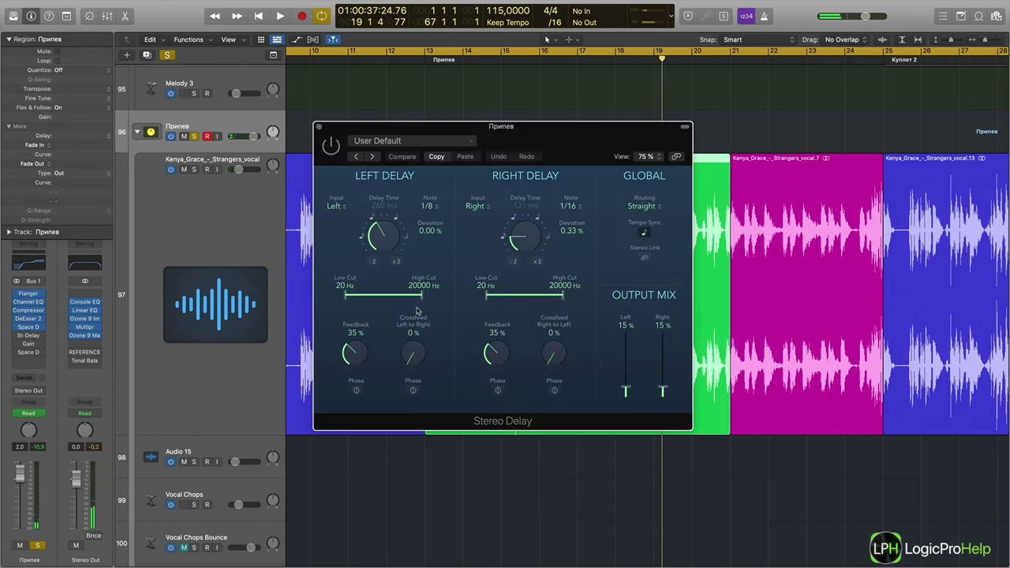
click(18, 336)
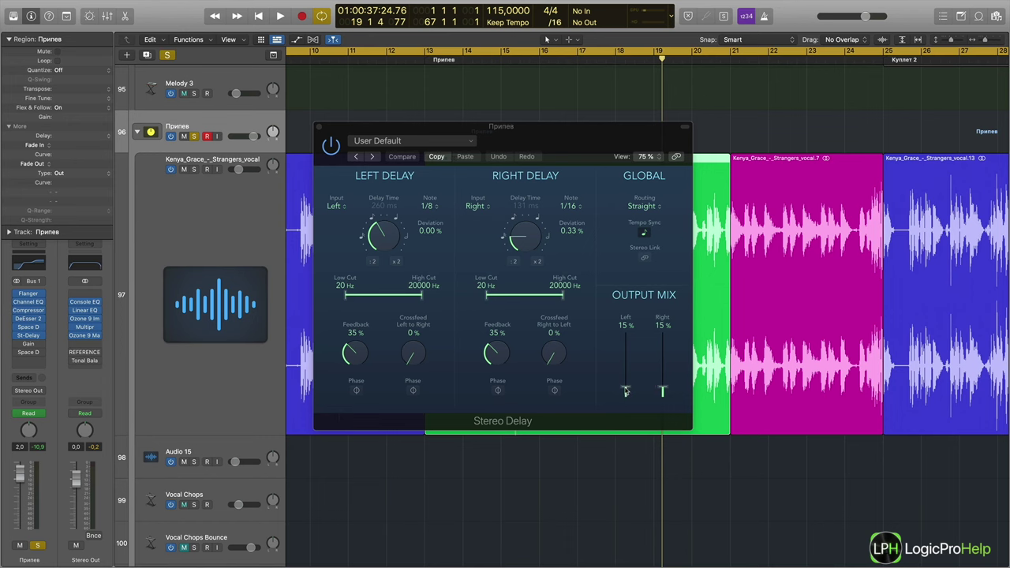
click(424, 60)
key(space)
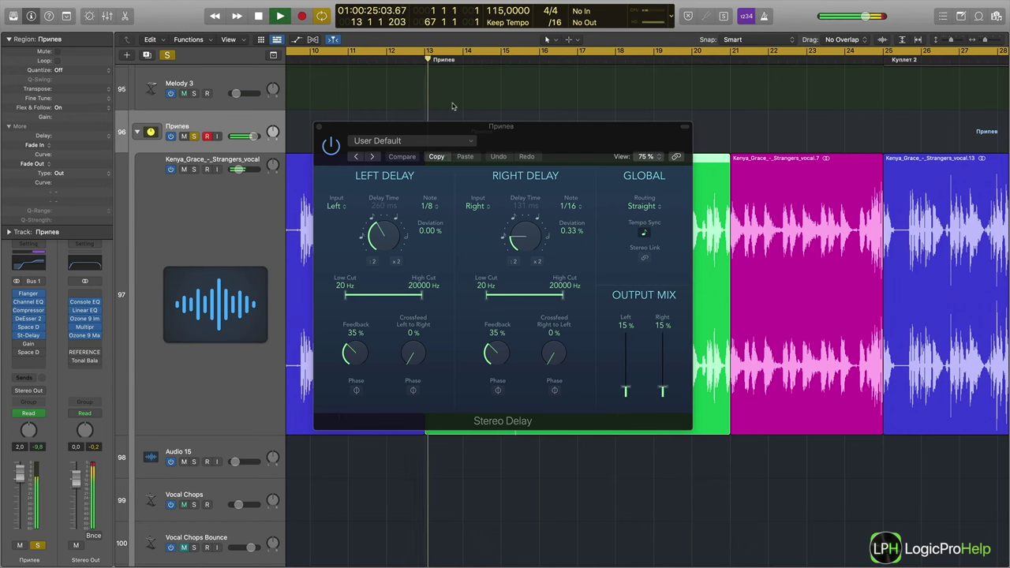
- Compare the playing vocal with Stereo Delay bypassed and enabled, stop playback, examine the delay's Output Mix, and close its window
click(331, 147)
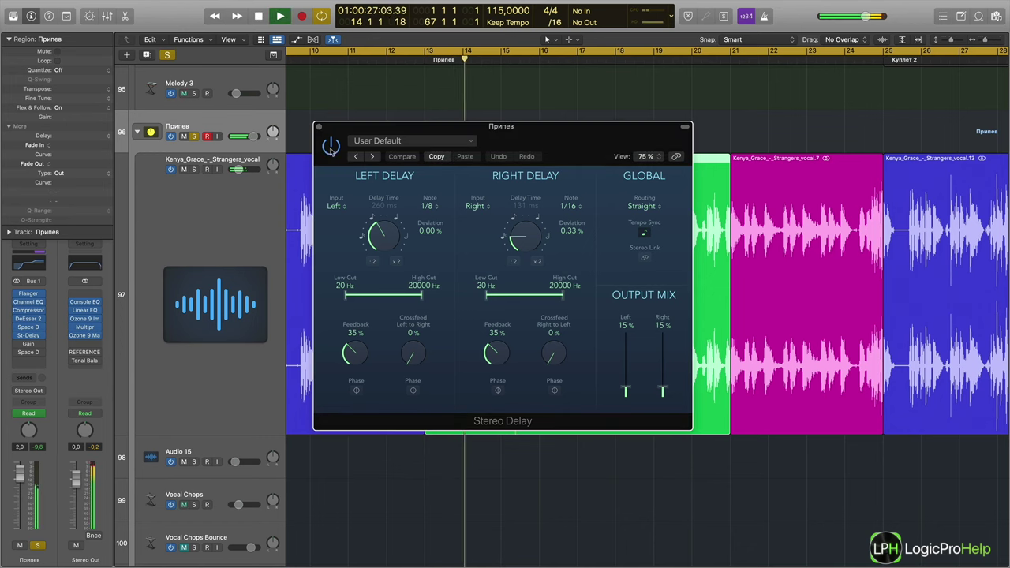
click(331, 147)
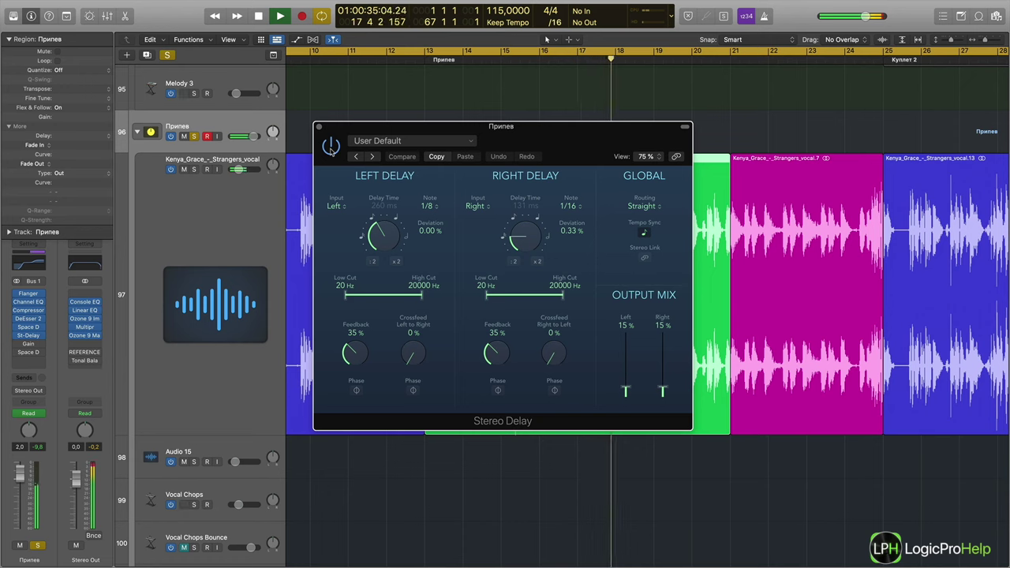
key(space)
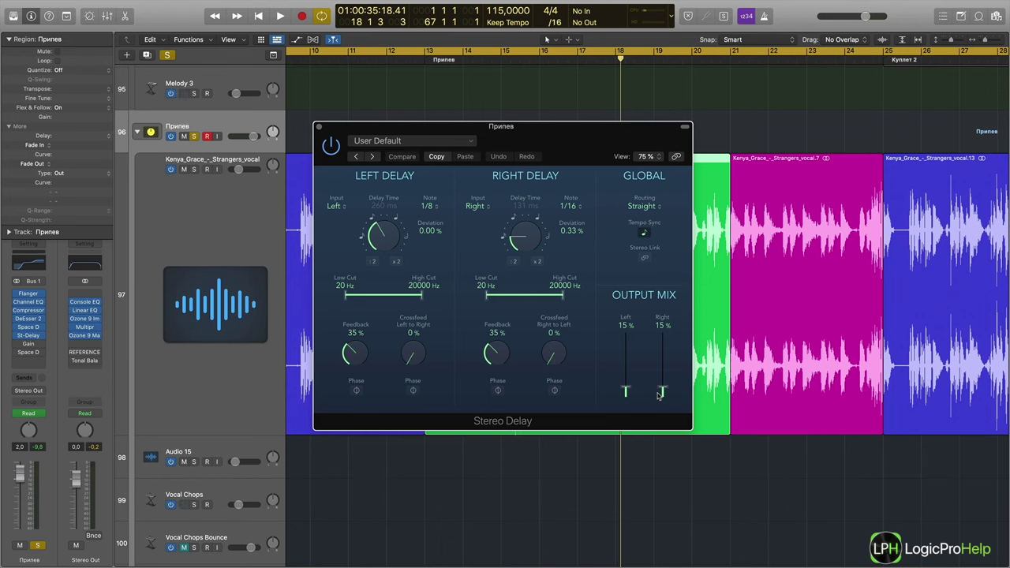
drag(501, 129, 508, 159)
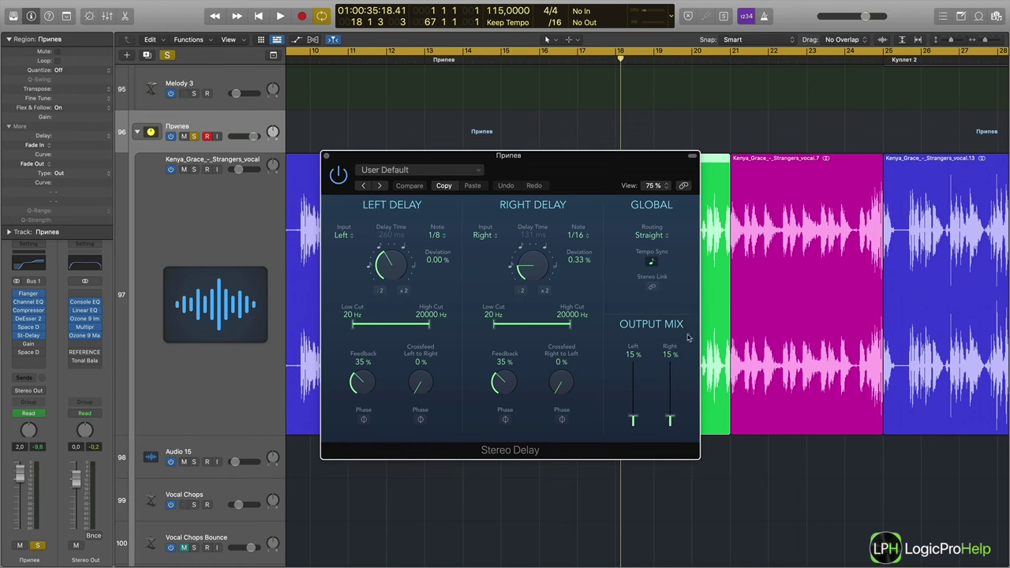
click(325, 157)
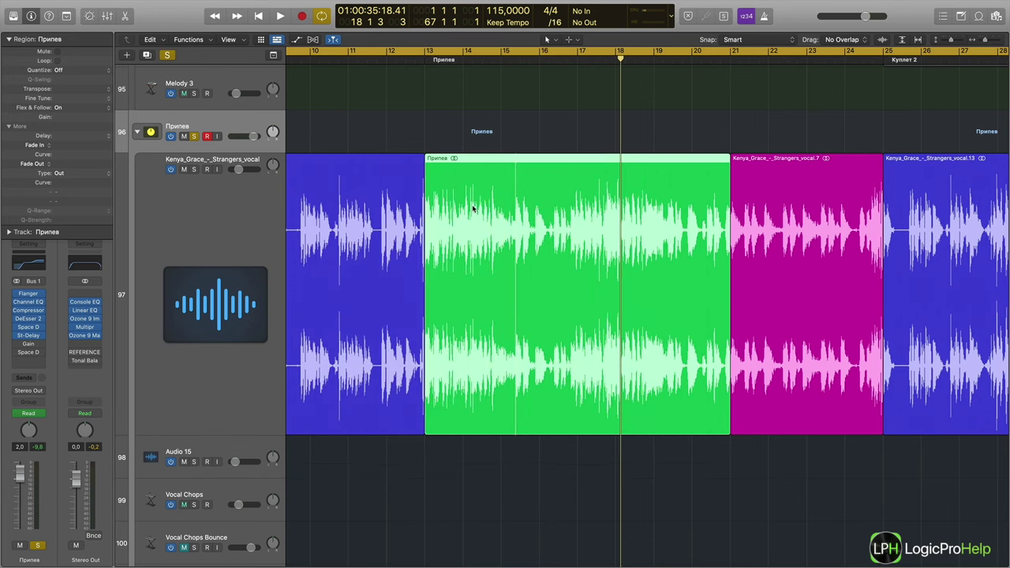
- With the playhead at bar 13, open and enable the Припев track's Gain plug-in, moving its window away from the track headers
click(426, 57)
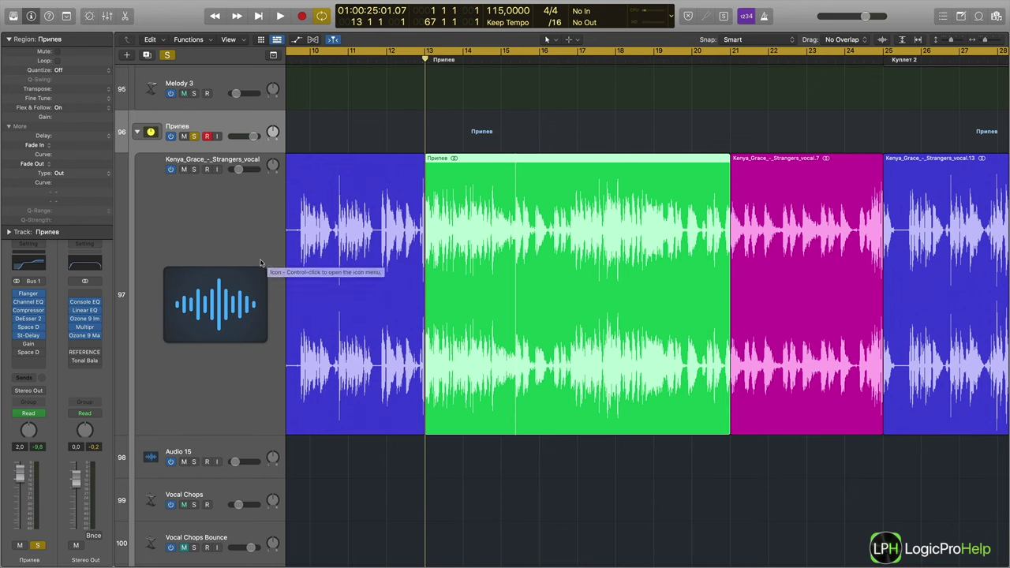
click(29, 346)
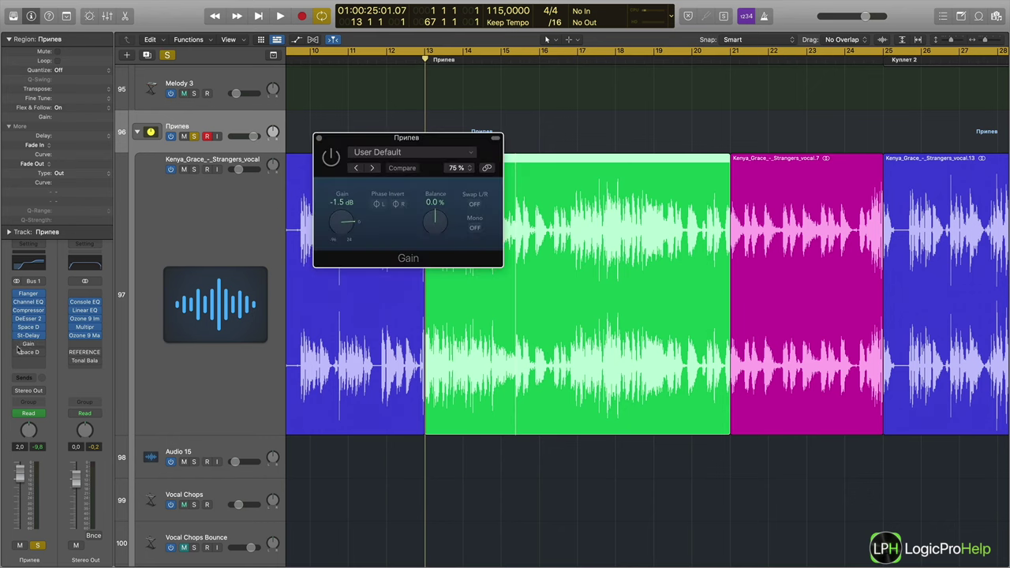
click(17, 345)
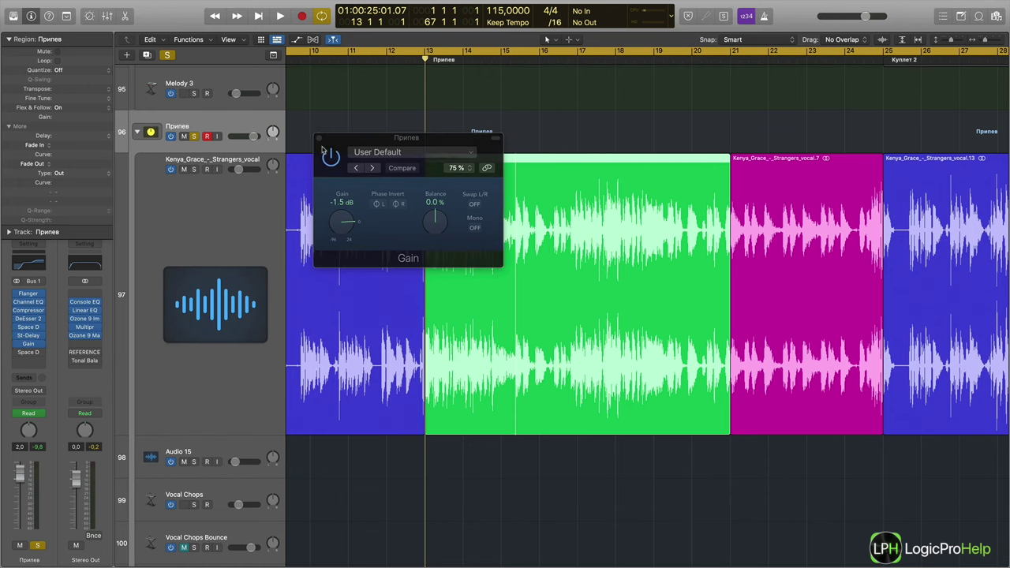
drag(359, 142, 612, 227)
- Show track automation and display the Gain plug-in's Gain parameter on the Припев track
key(a)
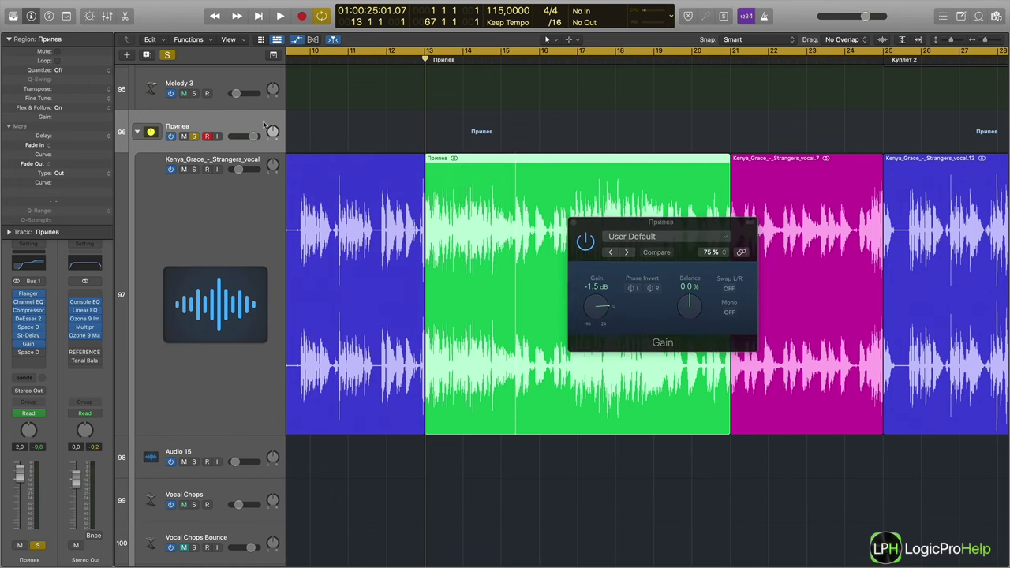
click(244, 145)
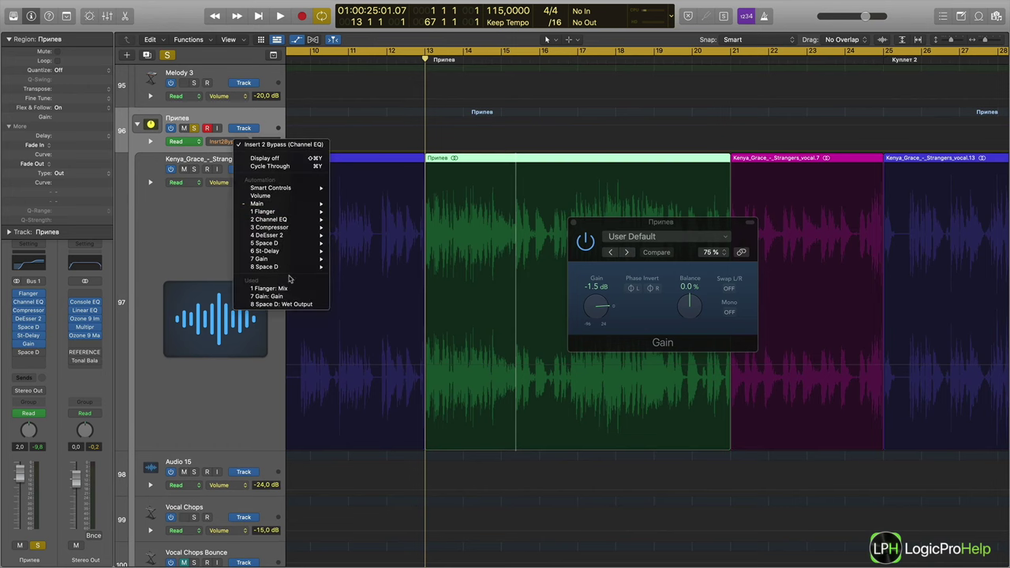
click(269, 296)
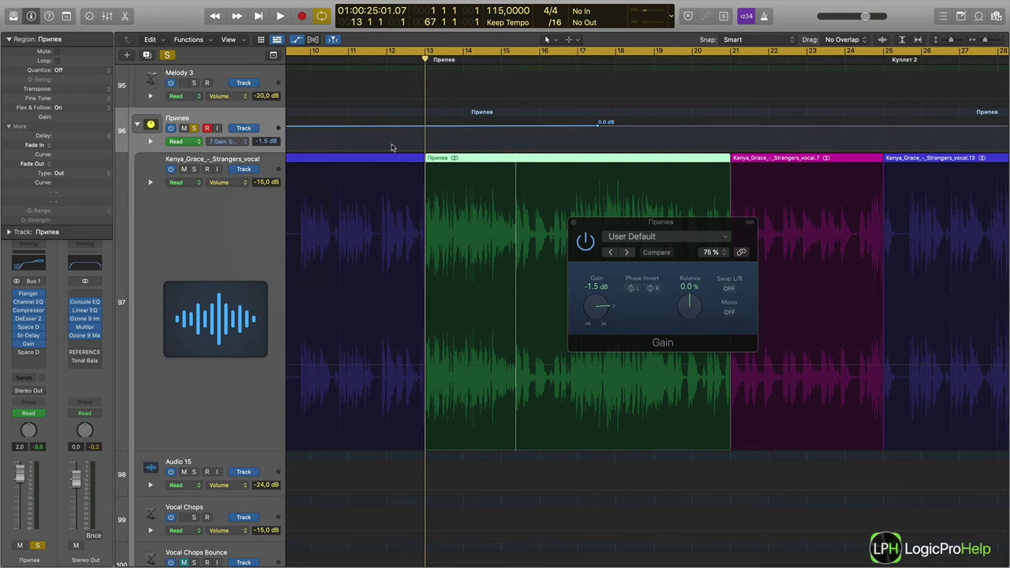
- Examine the Припев track's Gain automation across the whole song, placing the playhead at bar 8 and at bar 18
key(super+Left)
key(super+Left)
key(super+Left)
key(super+Left)
key(super+Left)
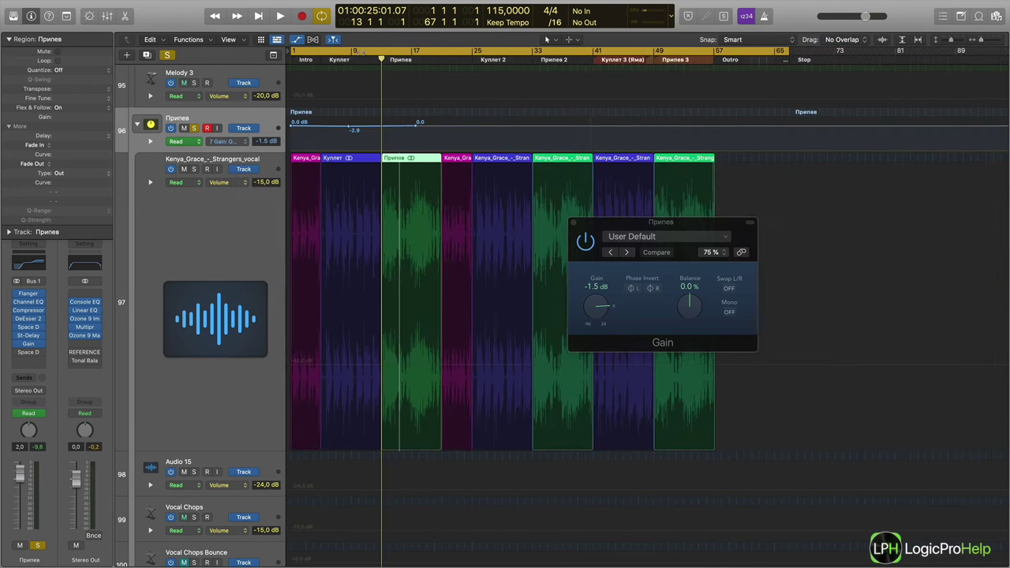
click(344, 60)
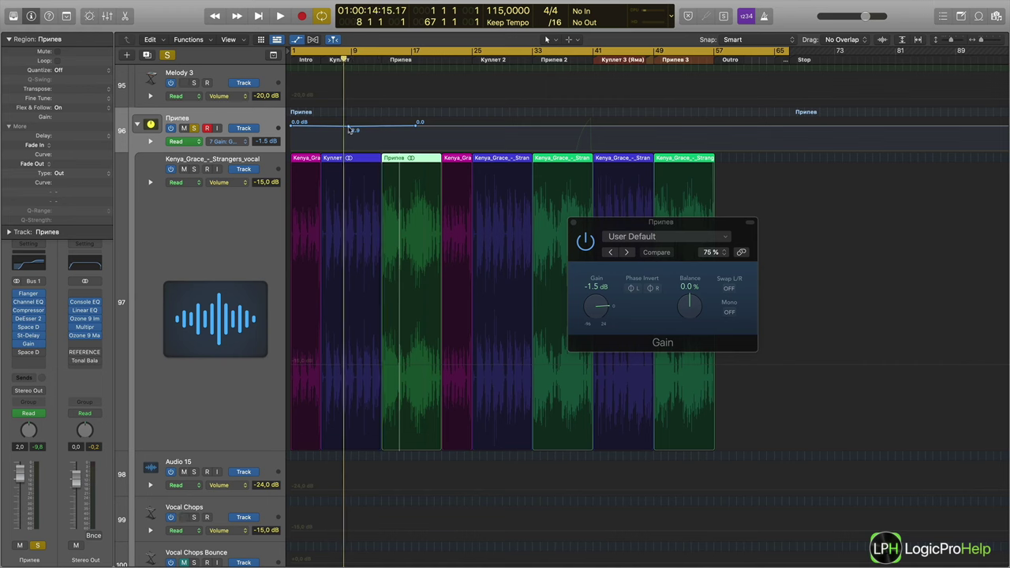
click(419, 61)
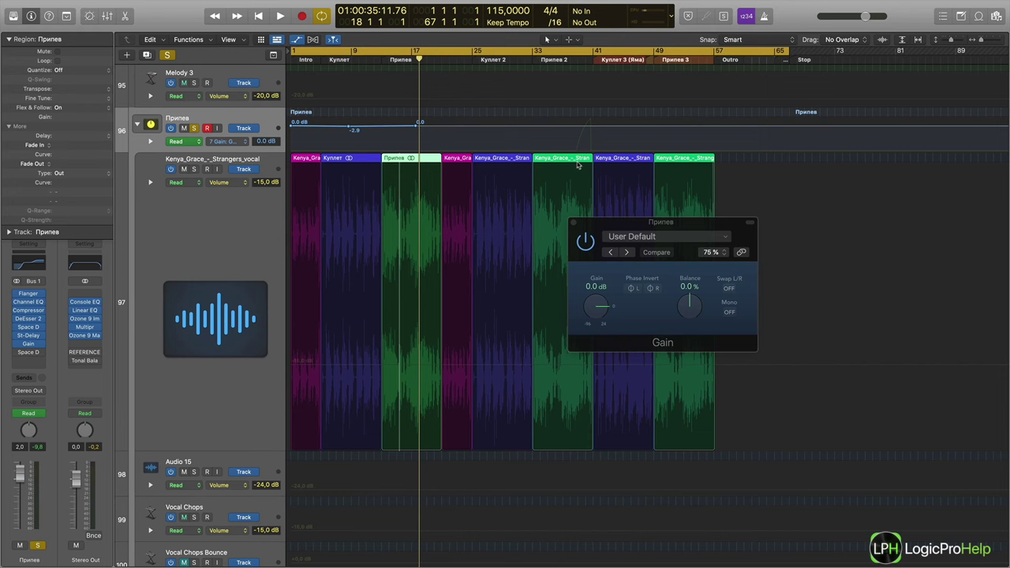
- Open and enable the Припев track's last Space Designer, move its window down, show its Wet Output automation, and close both plug-in windows
click(28, 354)
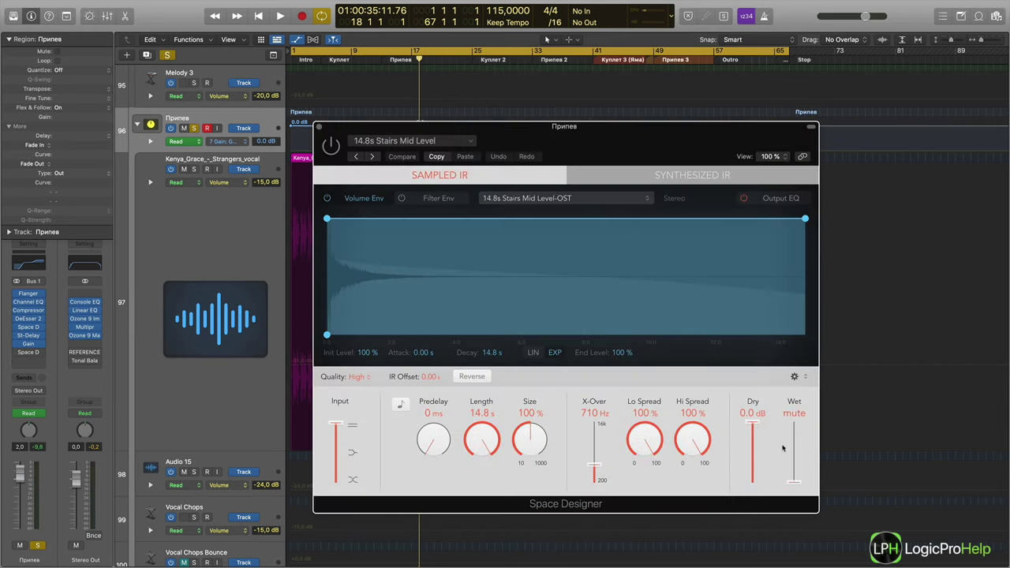
click(795, 483)
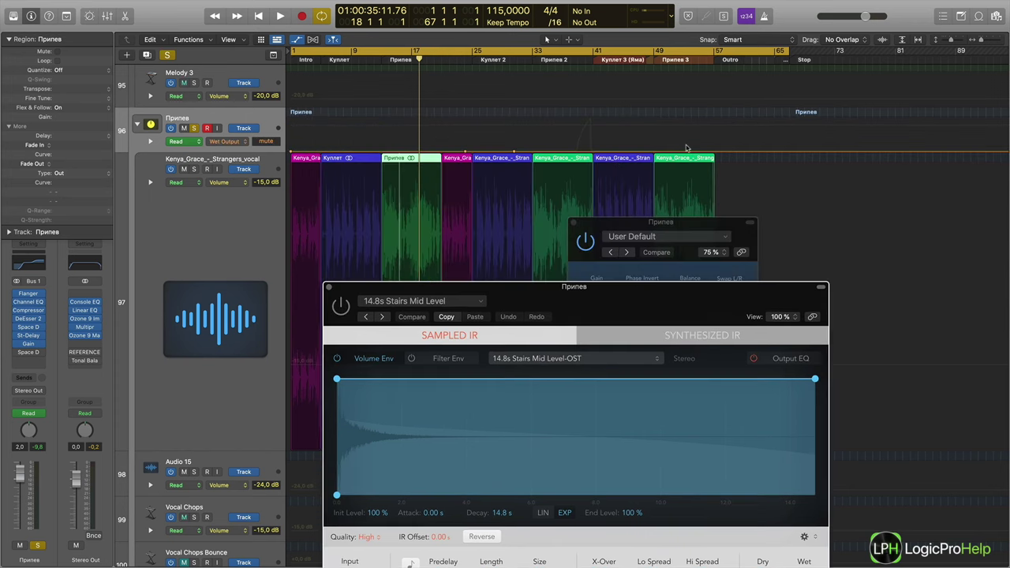
click(16, 353)
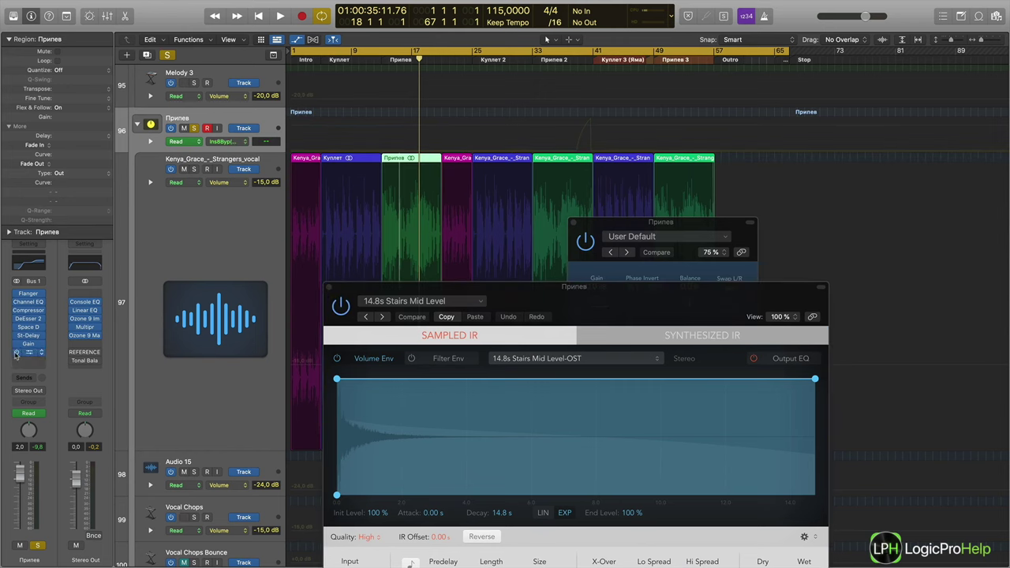
click(233, 142)
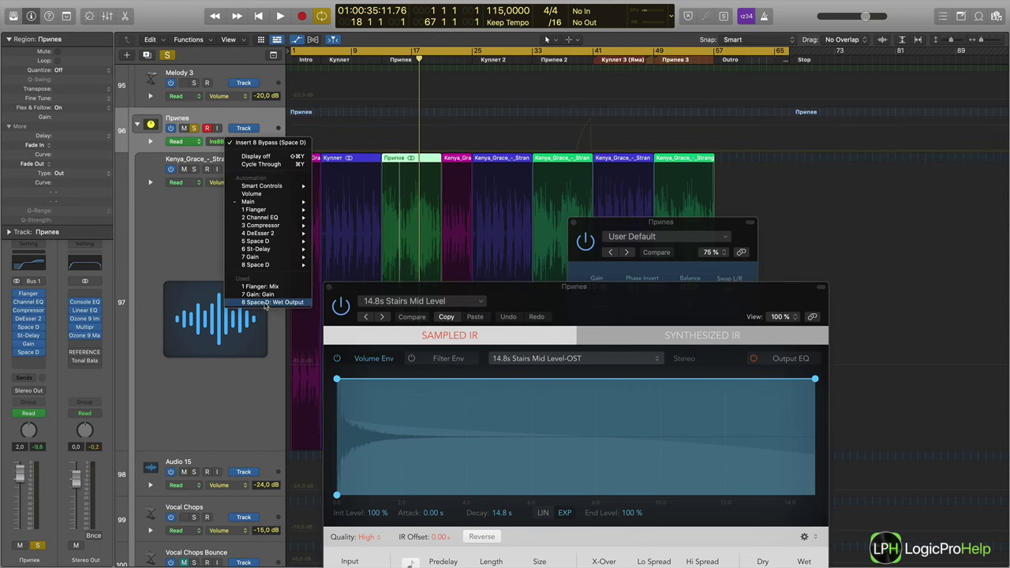
click(266, 306)
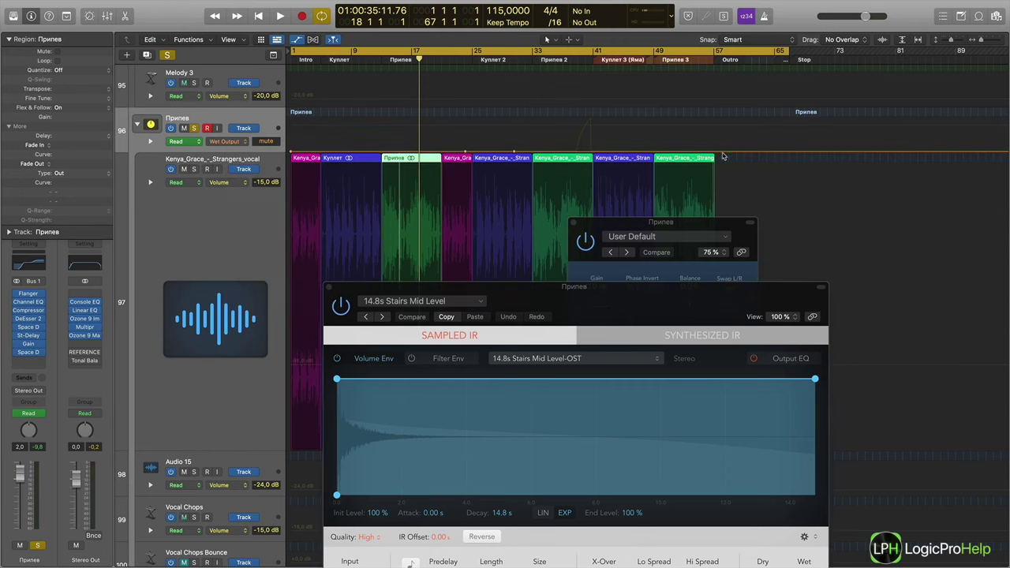
key(super+Left)
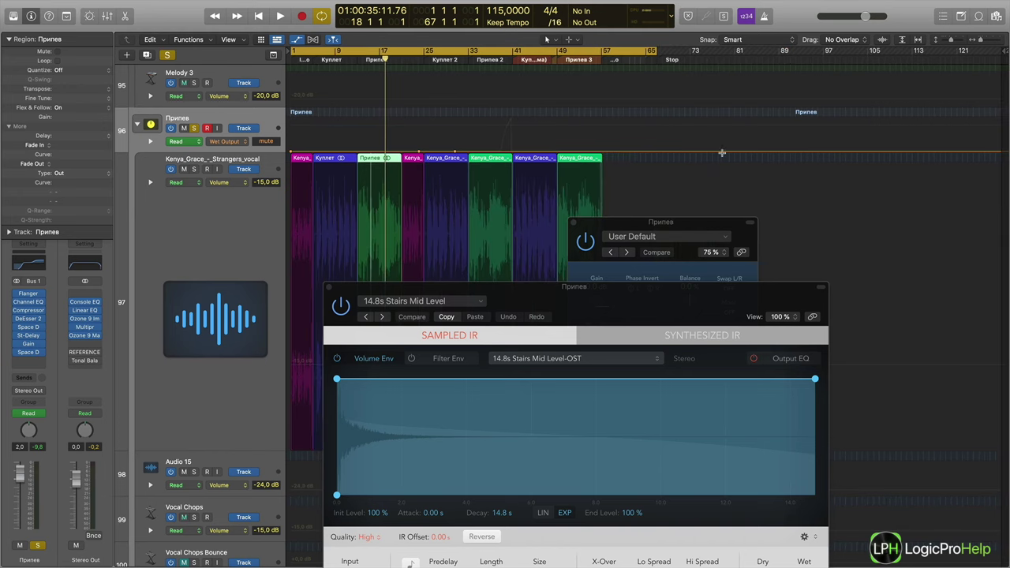
click(330, 290)
click(572, 223)
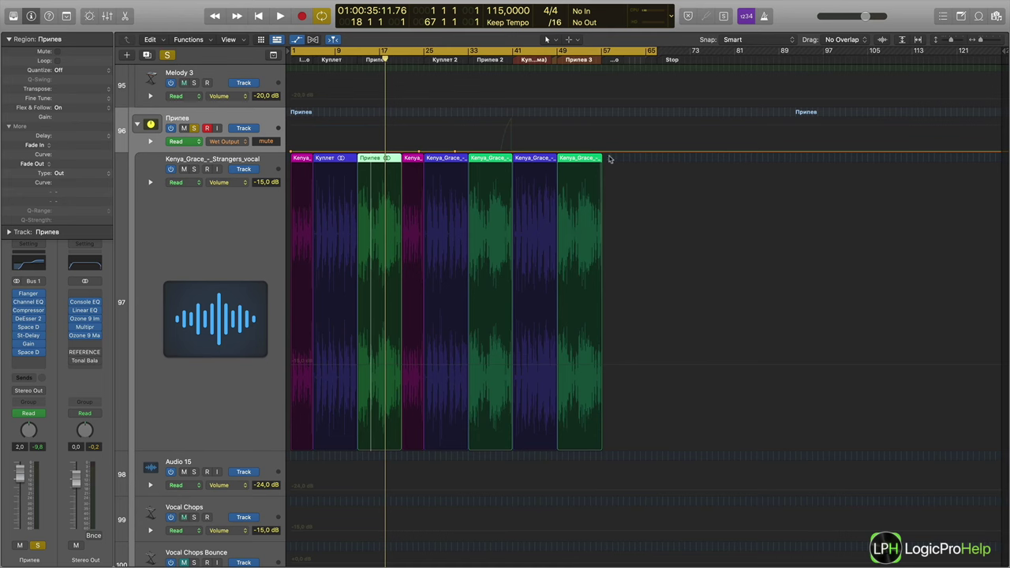
- Reopen the last Space Designer in the Припев track's chain, move its window up to examine its settings, and close it
mouse_move(21, 329)
click(29, 329)
click(29, 329)
click(29, 353)
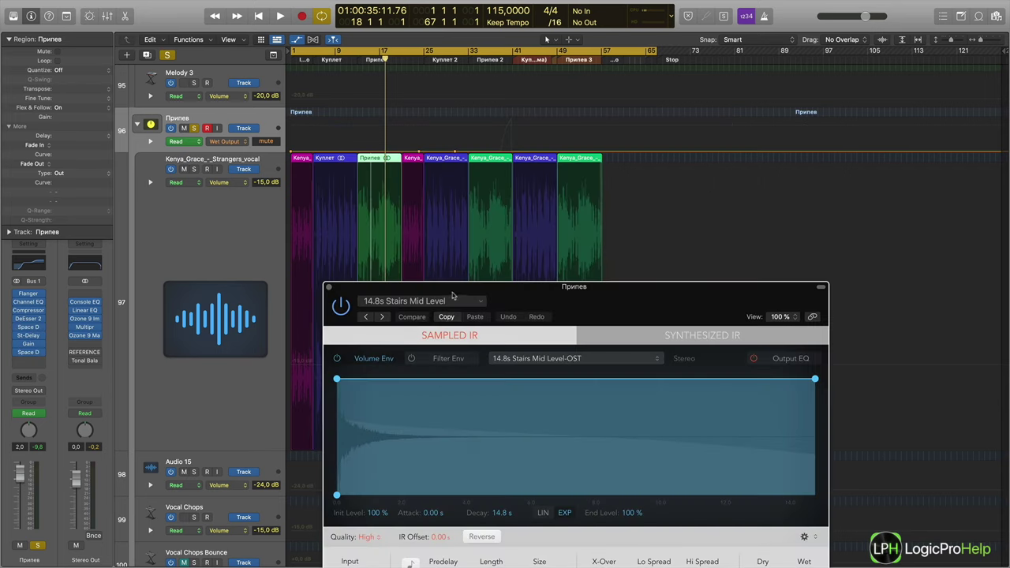
drag(454, 288, 443, 214)
click(318, 212)
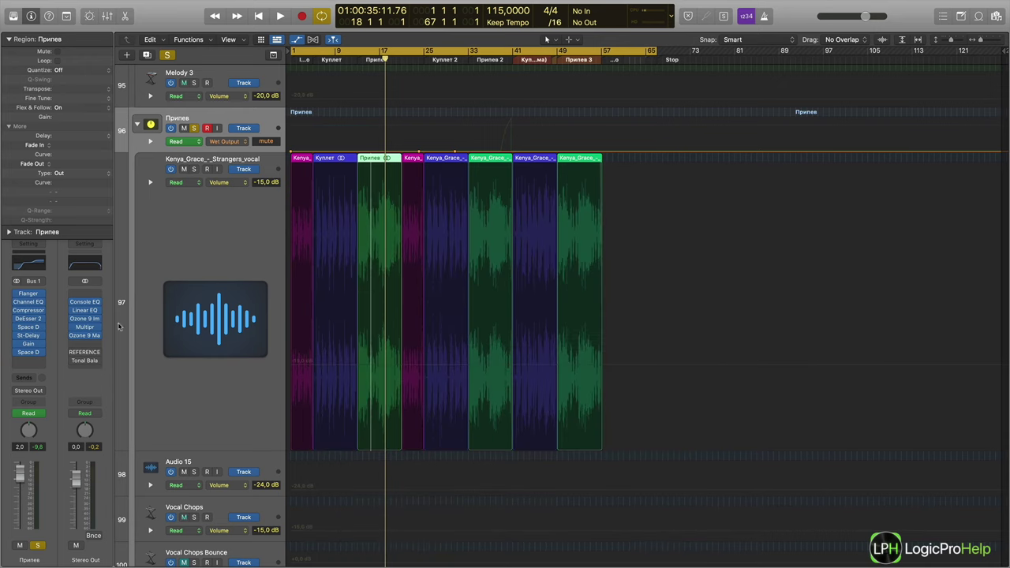
- Remove the last Space Designer and the Flanger from the Припев track's plug-in chain
click(41, 352)
click(60, 362)
click(44, 301)
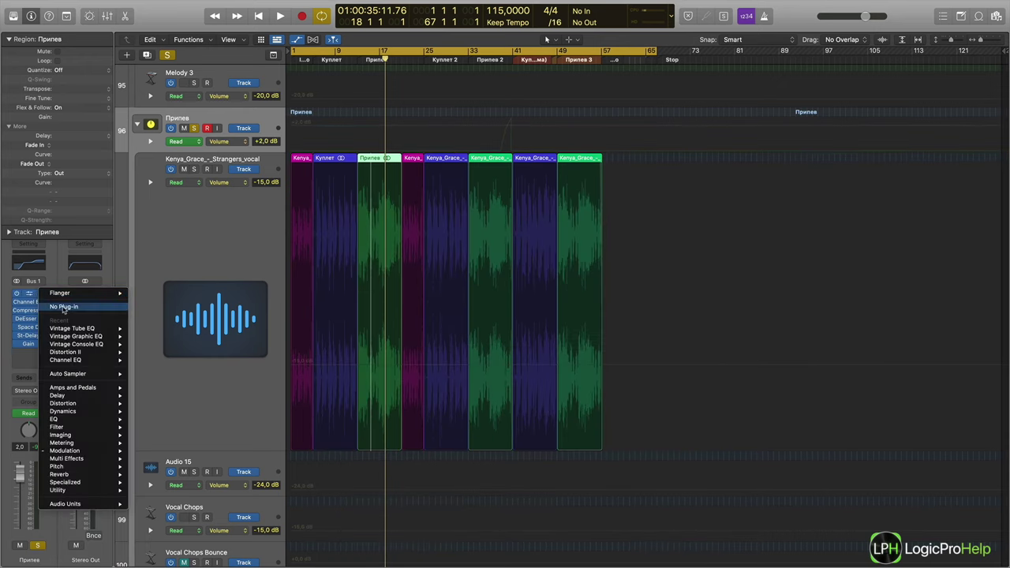
click(63, 310)
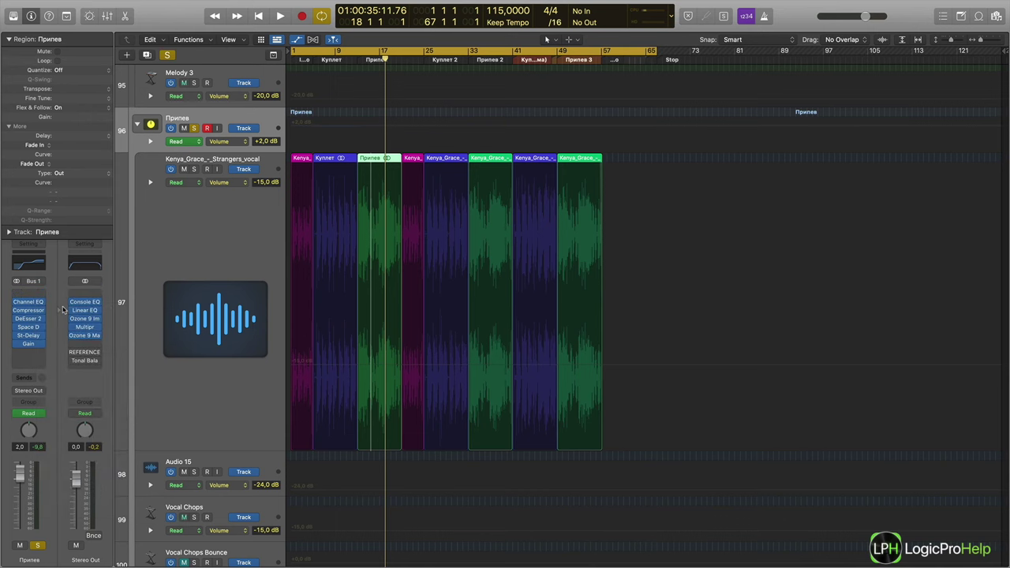
- Review the Channel EQ and Compressor settings on the Припев track and close both windows
click(28, 302)
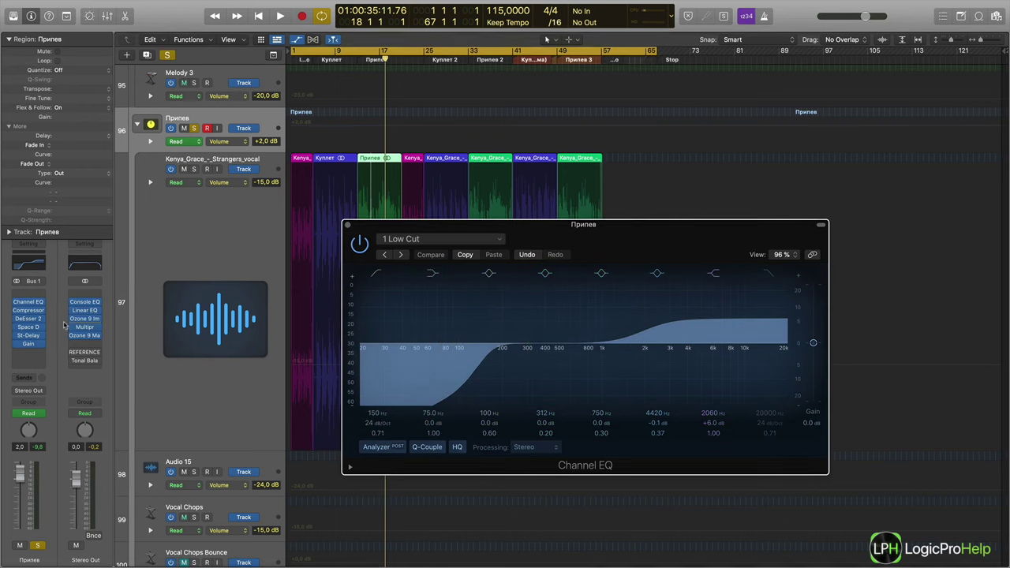
click(29, 311)
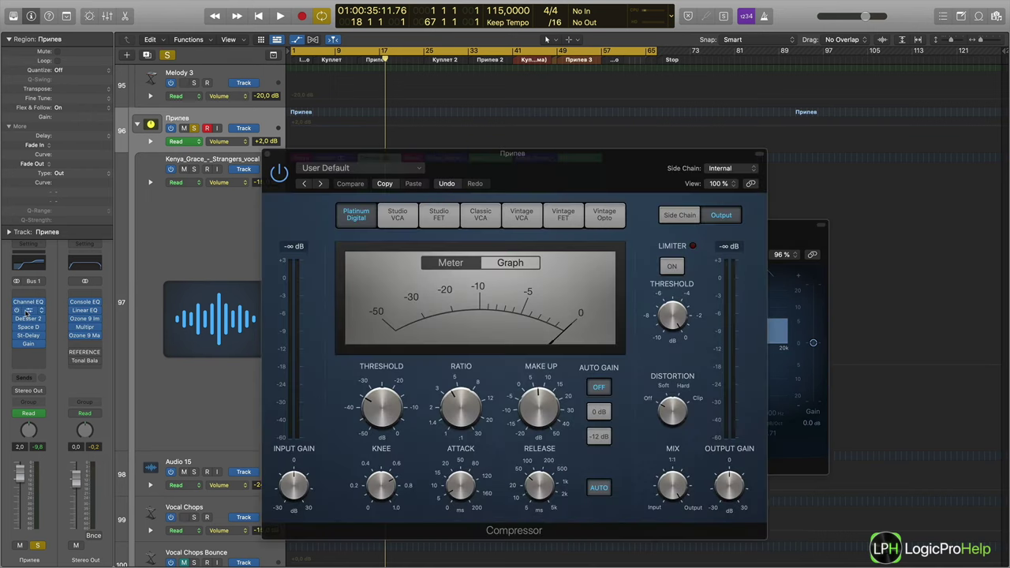
click(29, 311)
click(348, 230)
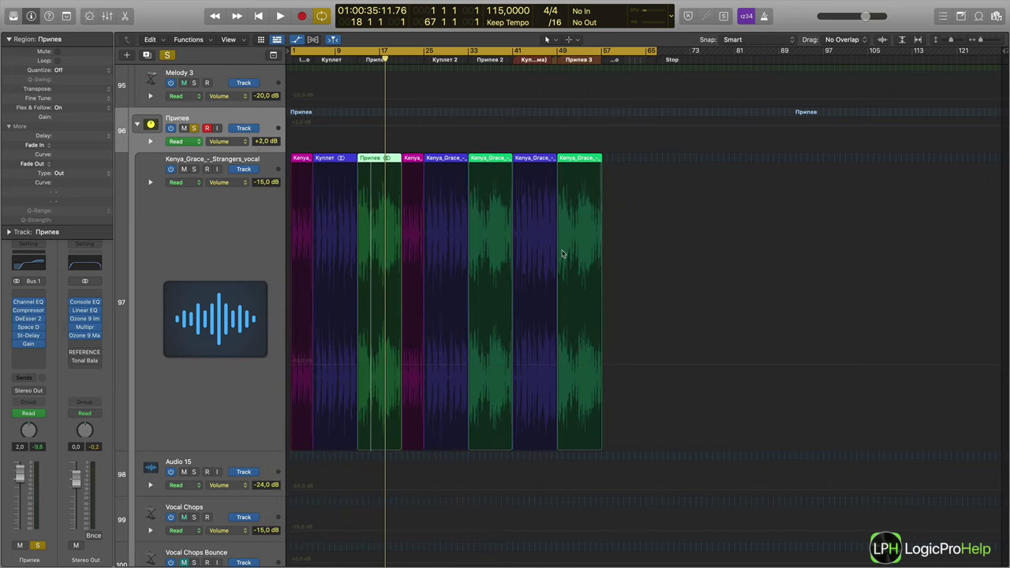
- Review the DeEsser 2, Space Designer and Stereo Delay settings, closing each window, and open the Gain plug-in
click(28, 319)
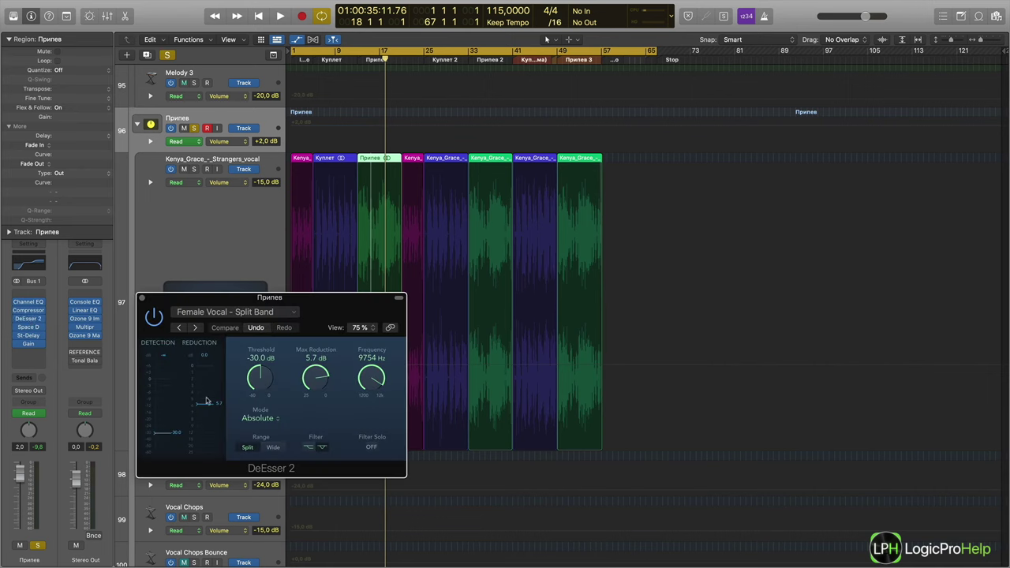
click(141, 298)
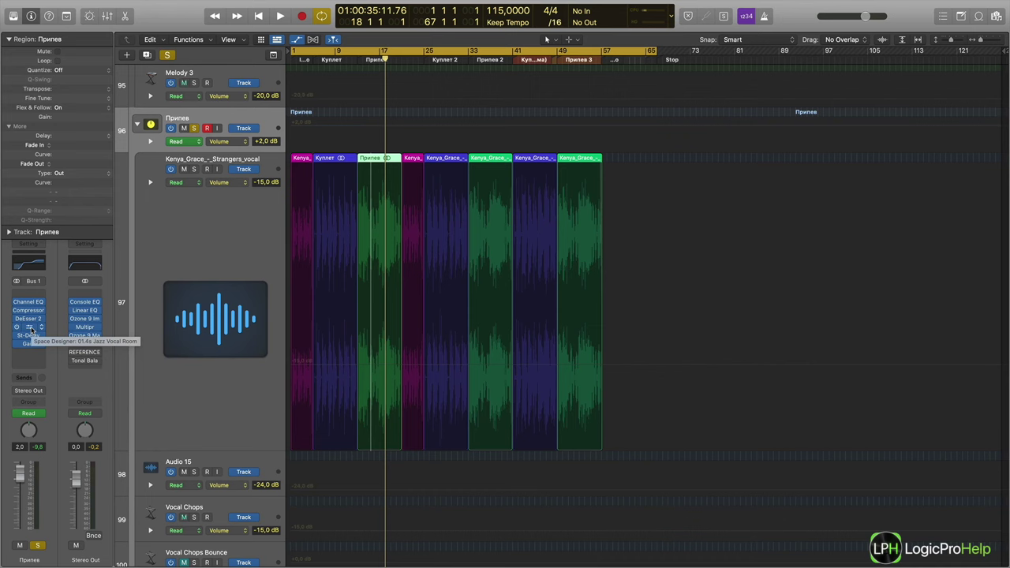
click(29, 327)
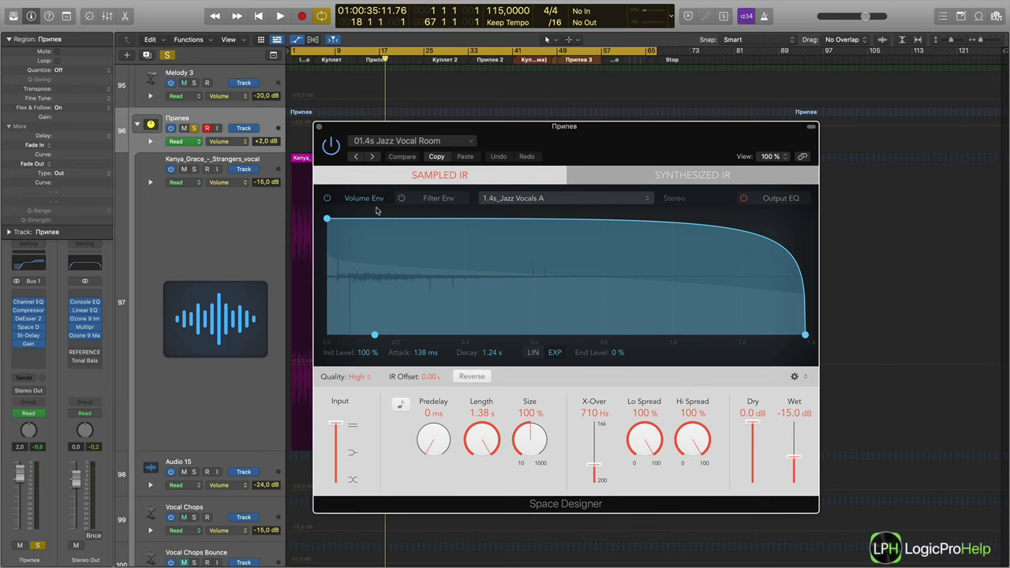
click(319, 128)
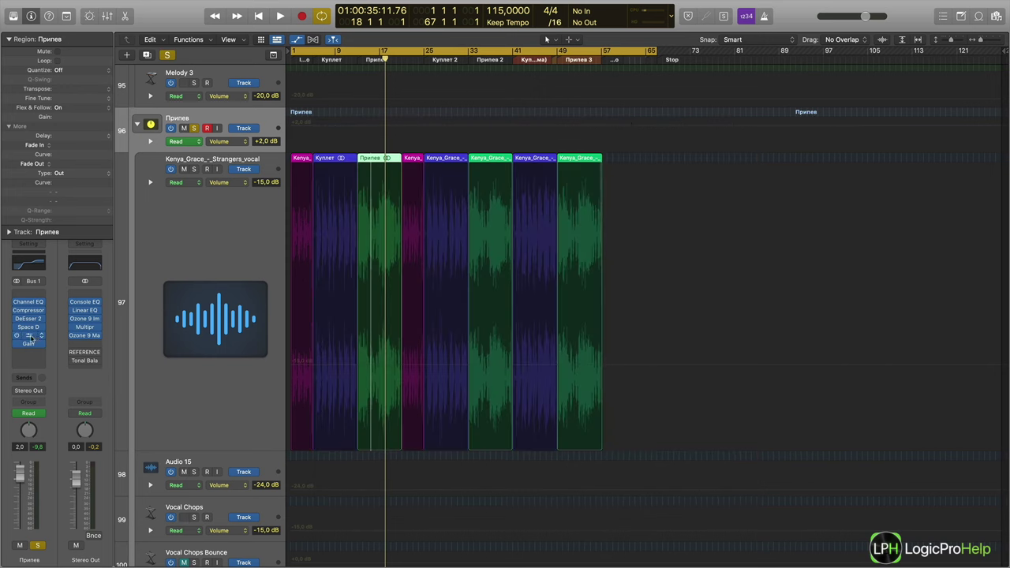
click(30, 337)
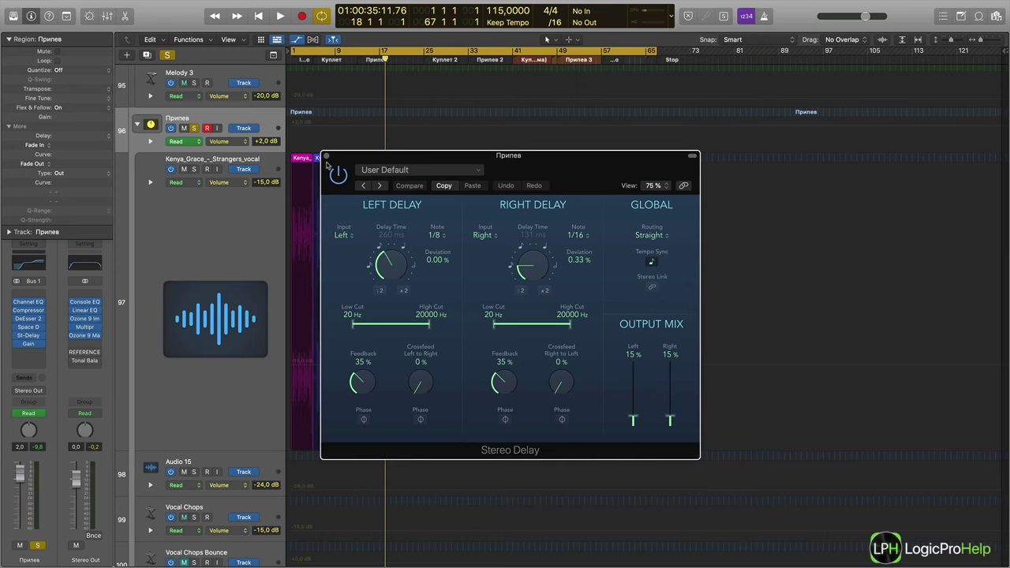
click(327, 157)
click(28, 344)
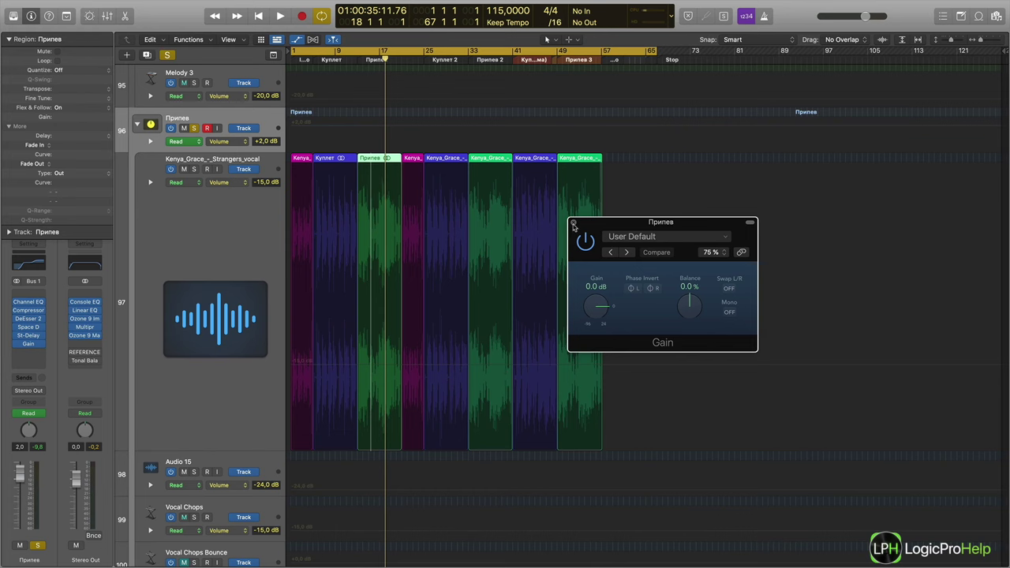
- Hide track automation and split the first Припев region at bar 15 beat 2 and about bar 16 beat 4
key(super+Right)
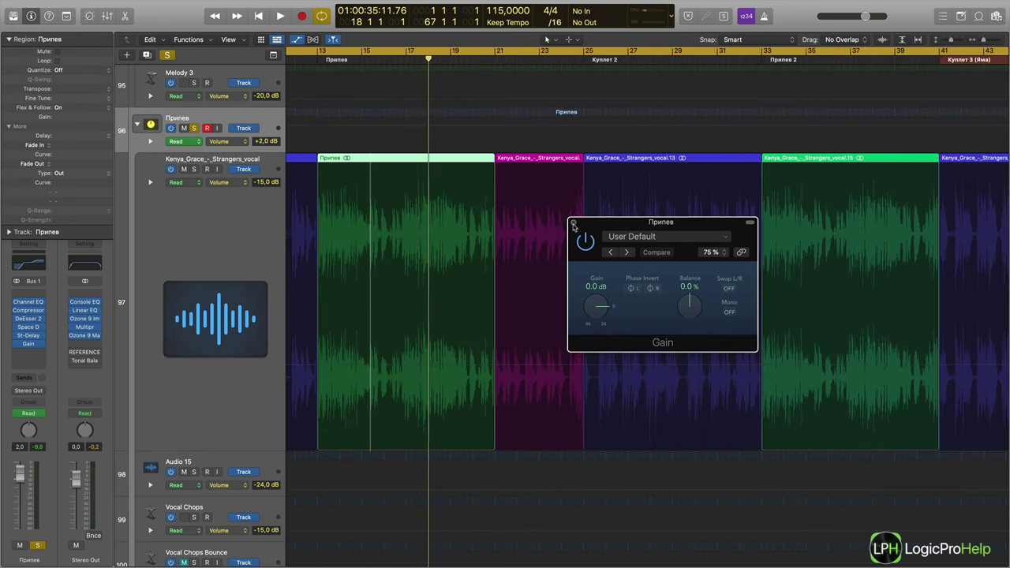
scroll(531, 231, left, 5)
scroll(529, 230, right, 3)
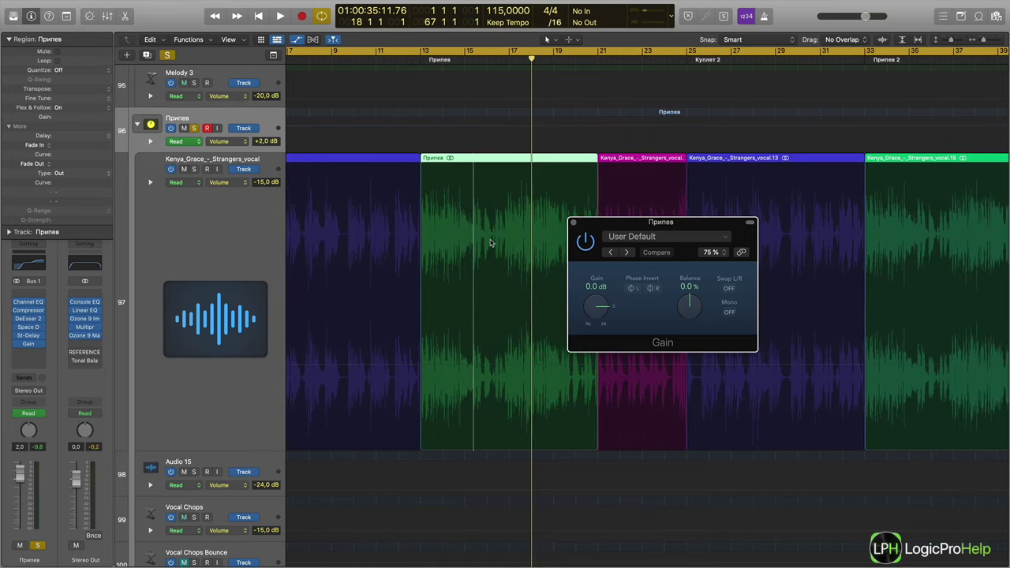
click(473, 254)
key(a)
double_click(471, 267)
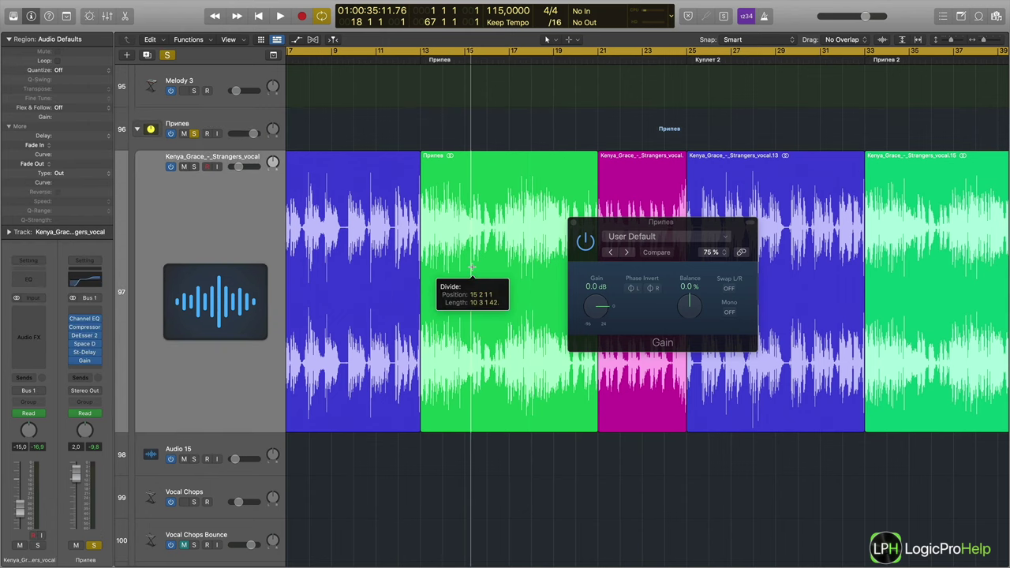
double_click(504, 266)
- Set the gain of the short middle Припев region to +3.0 dB and play the chorus from bar 13 with the vocal unsoloed
click(488, 228)
drag(62, 116, 68, 73)
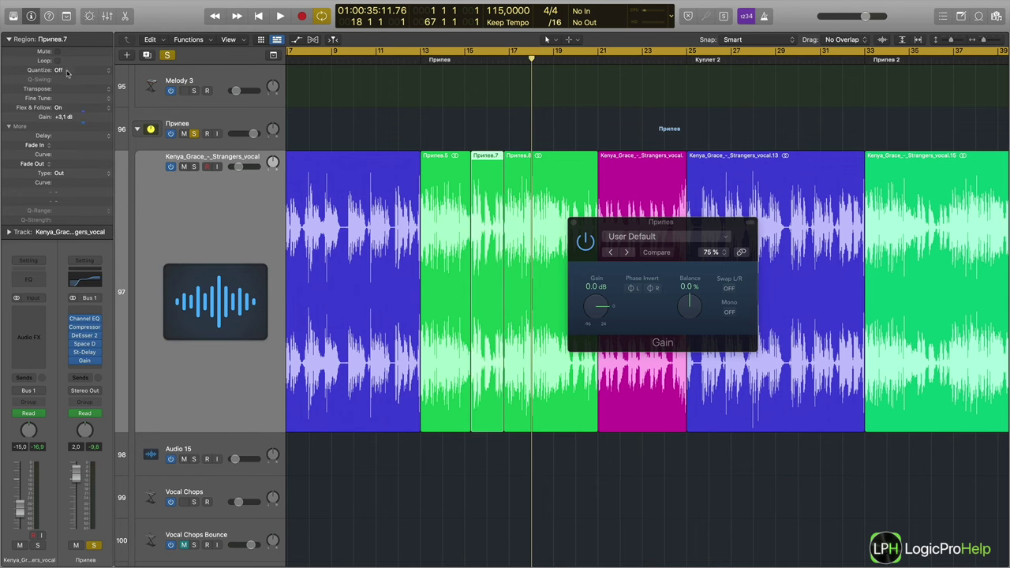
click(431, 60)
key(space)
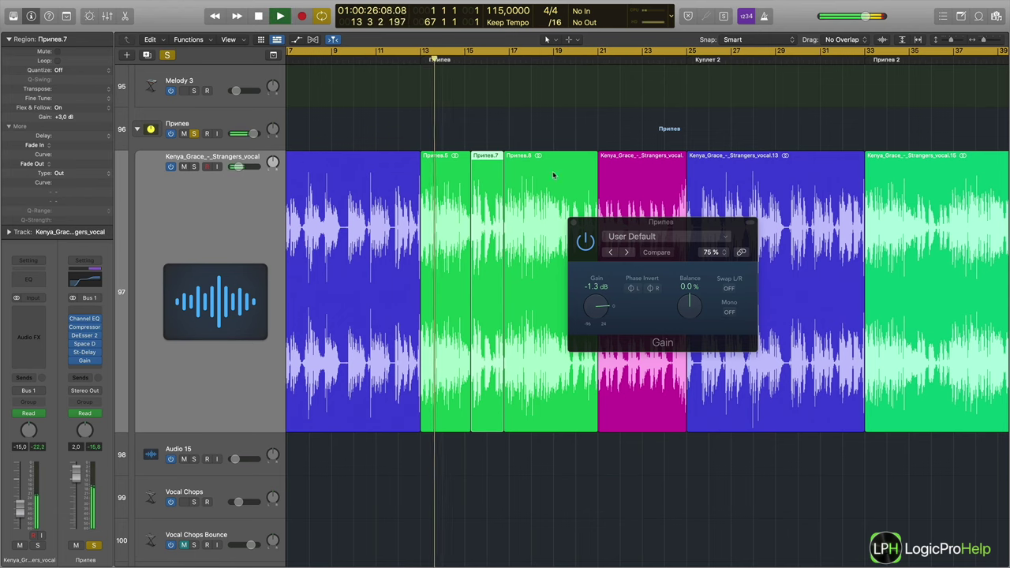
click(418, 60)
key(space)
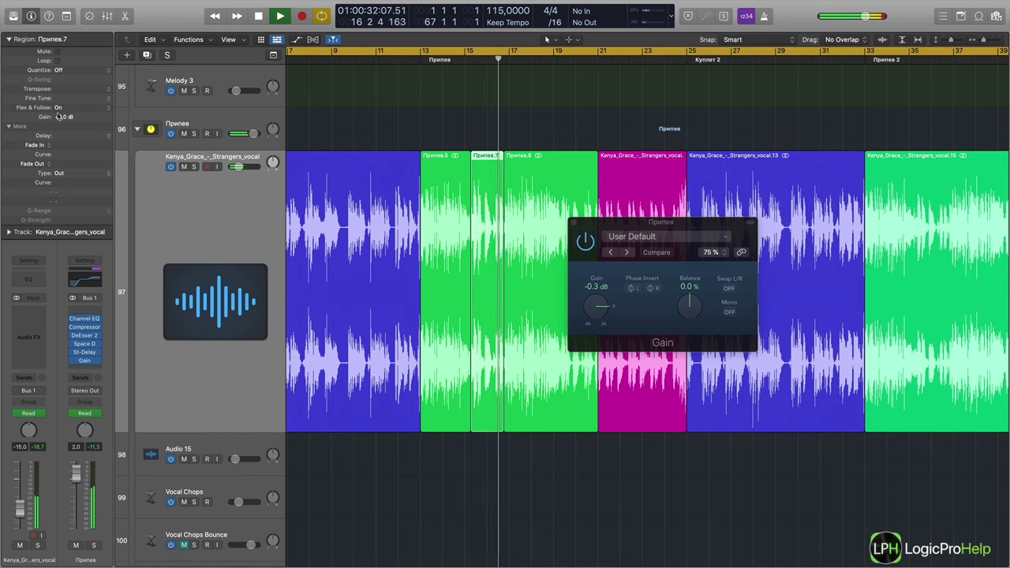
- Set the middle region's gain to +2.0 dB, replay the chorus from bar 13, and close the Gain plug-in window
drag(64, 119, 62, 141)
click(437, 62)
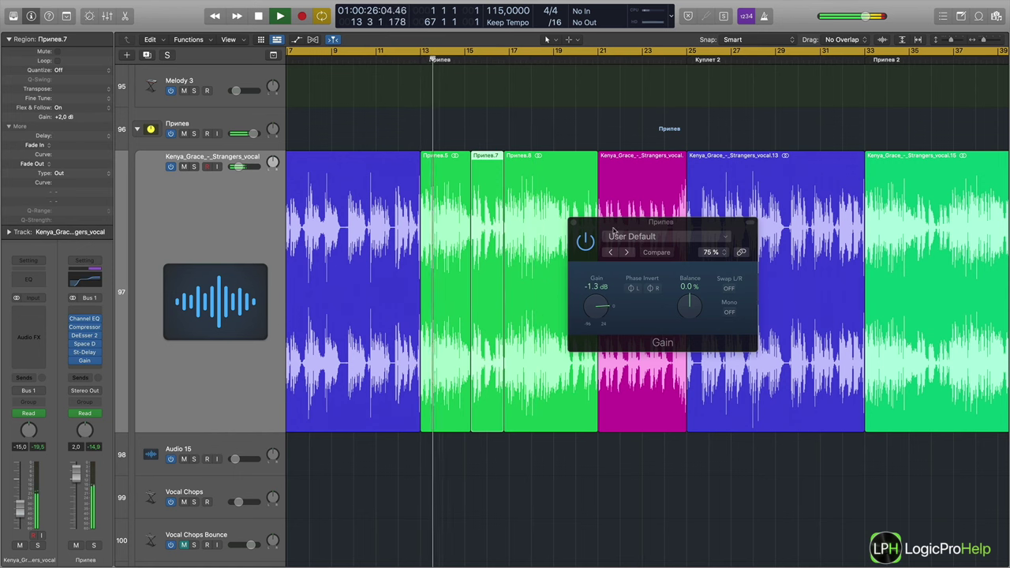
click(574, 224)
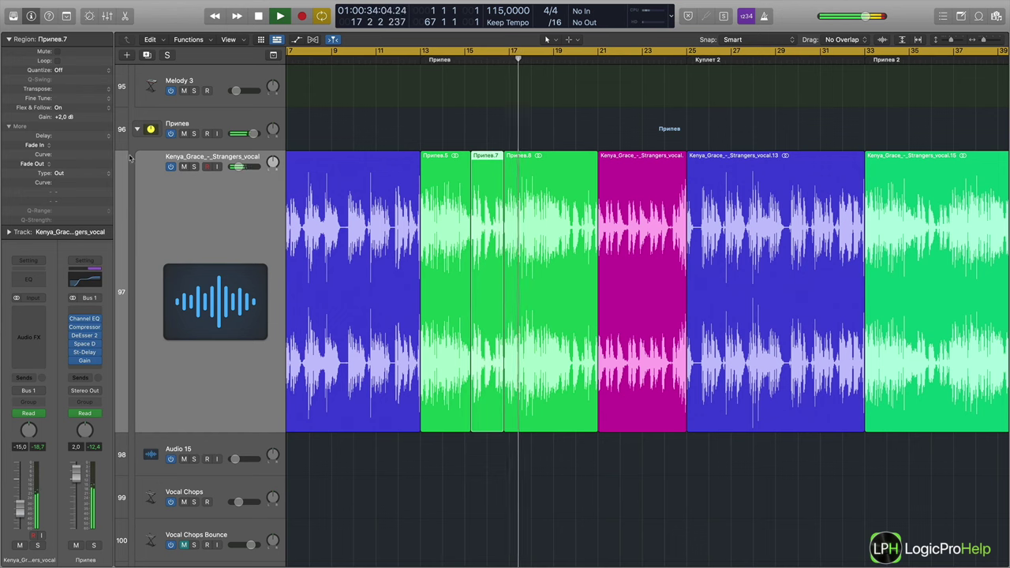
- Stop playback, set the middle region's gain to +1.0 dB, and place the playhead at bar 14
drag(62, 117, 65, 141)
key(space)
click(466, 61)
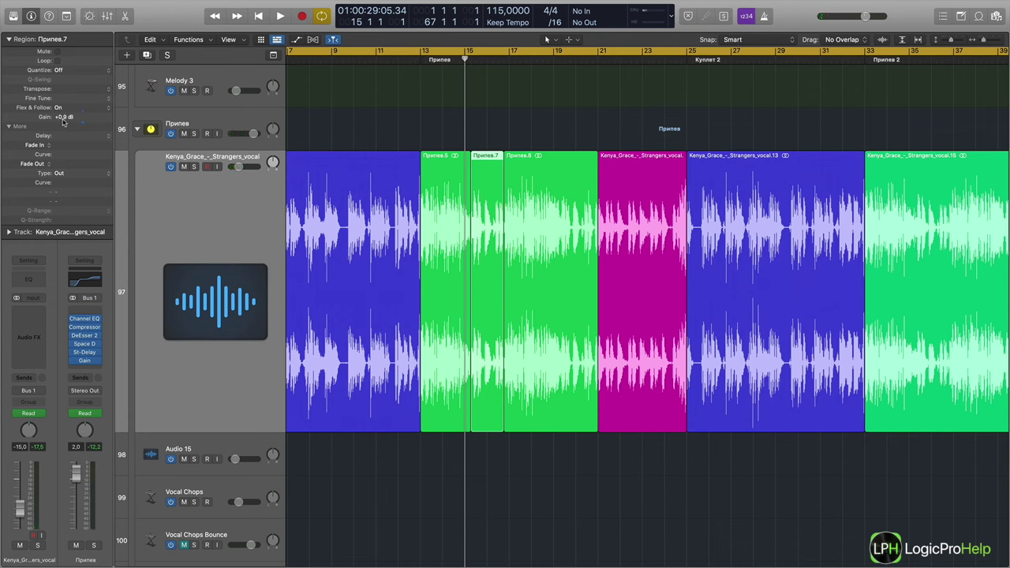
drag(64, 121, 66, 120)
click(442, 59)
click(486, 61)
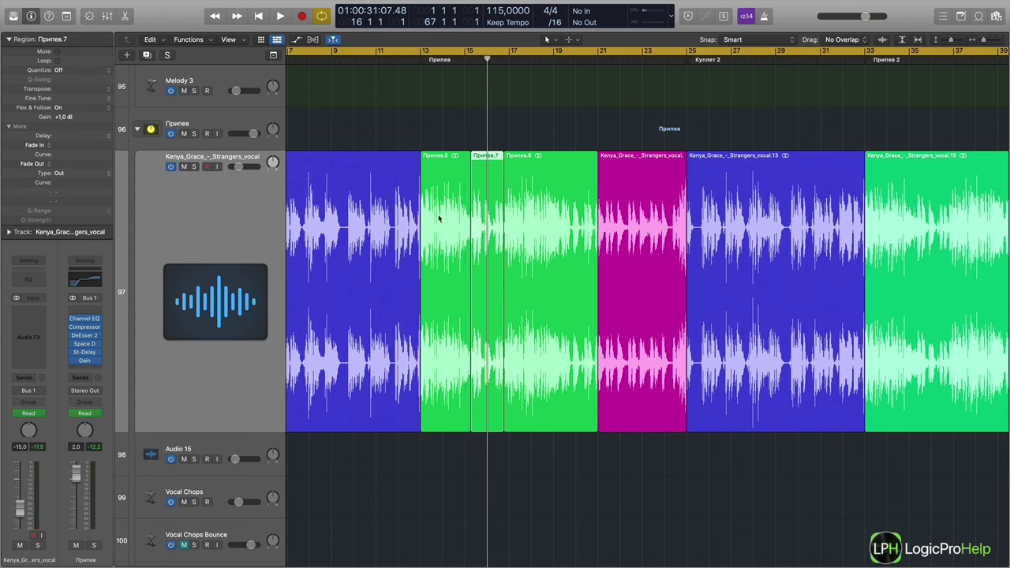
click(442, 60)
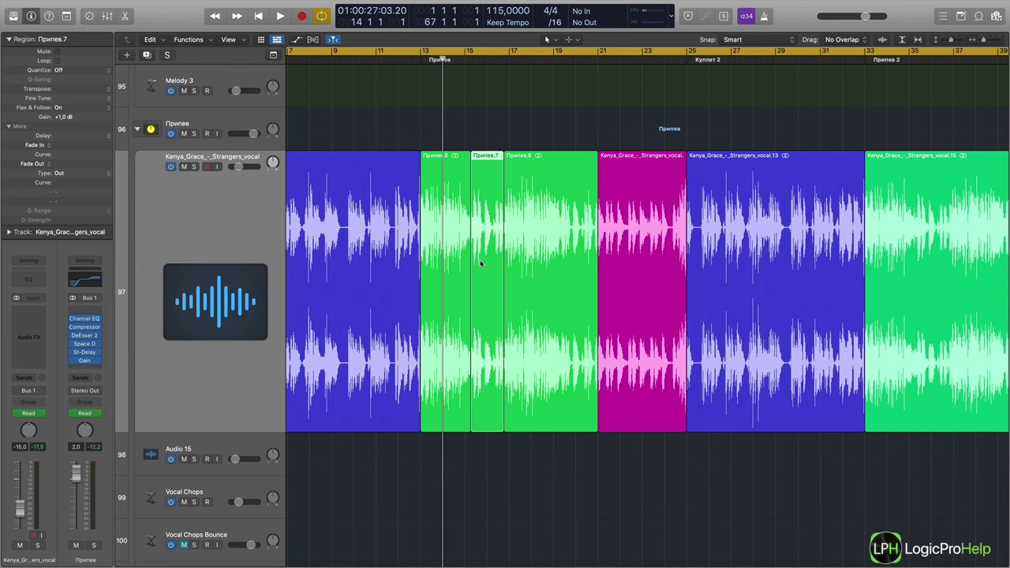
- Set the middle region's gain to +1.5 dB, return the playhead to bar 13, and select the Припев track
drag(65, 118, 68, 108)
click(420, 60)
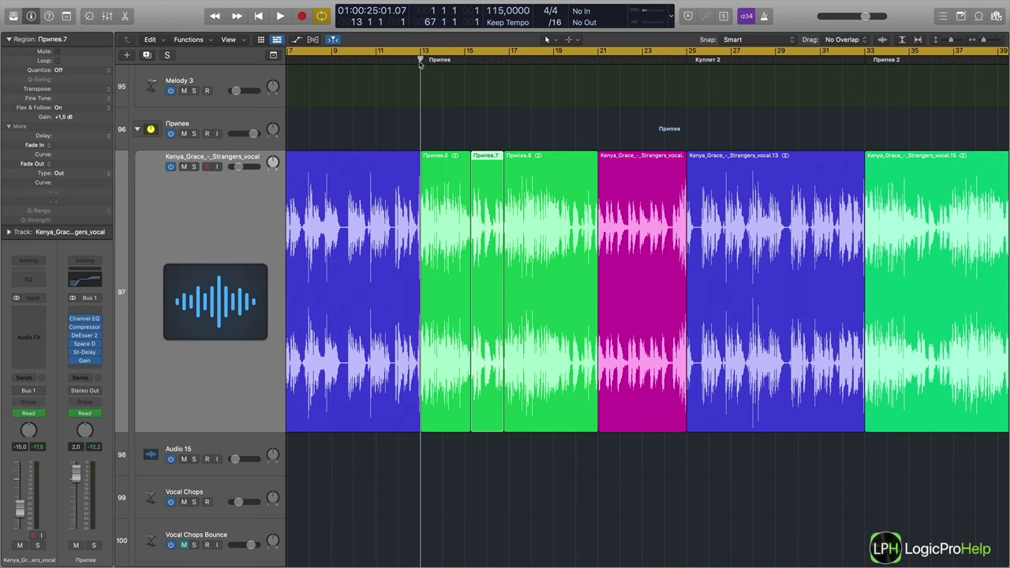
scroll(419, 63, down, 3)
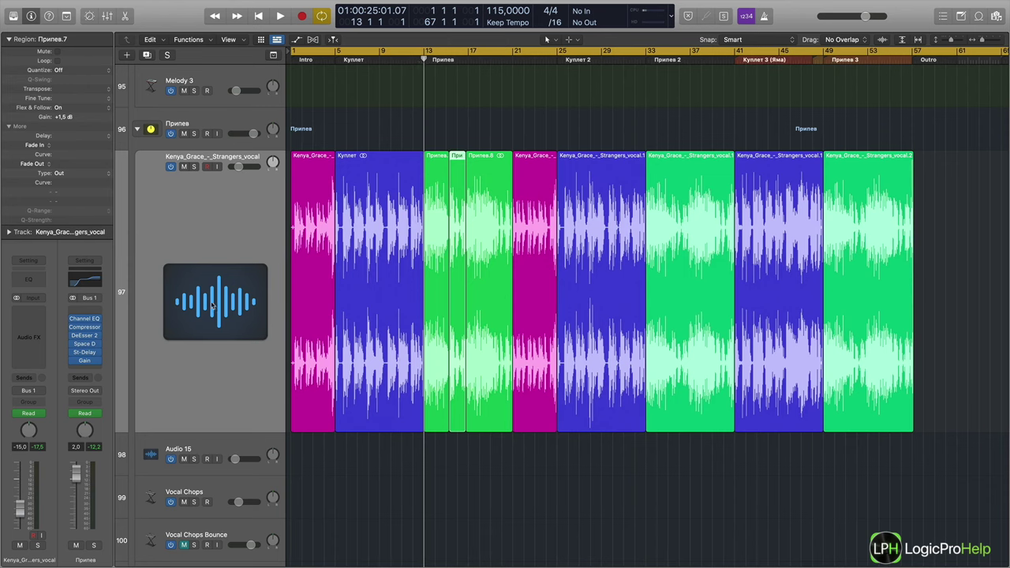
click(224, 125)
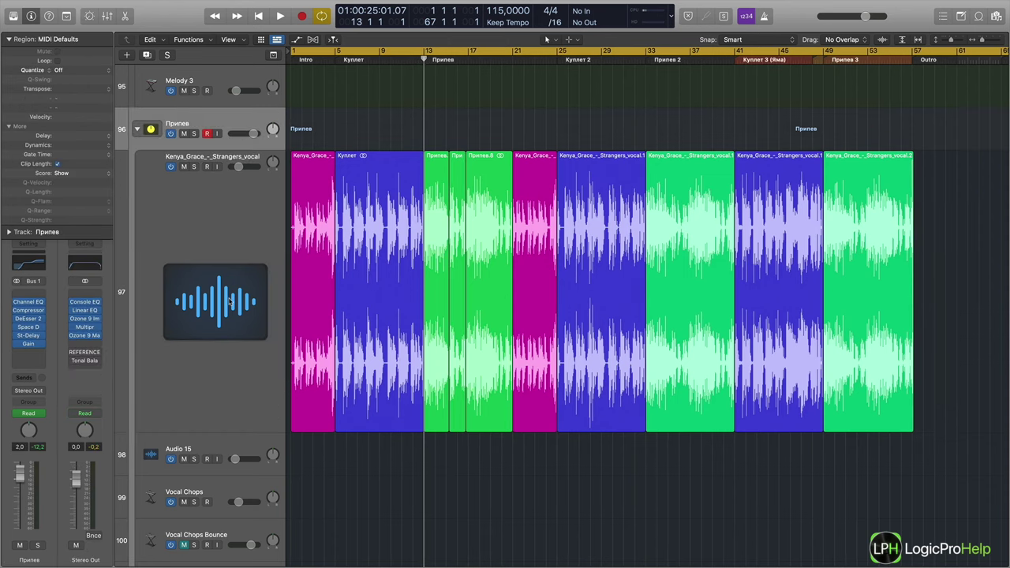